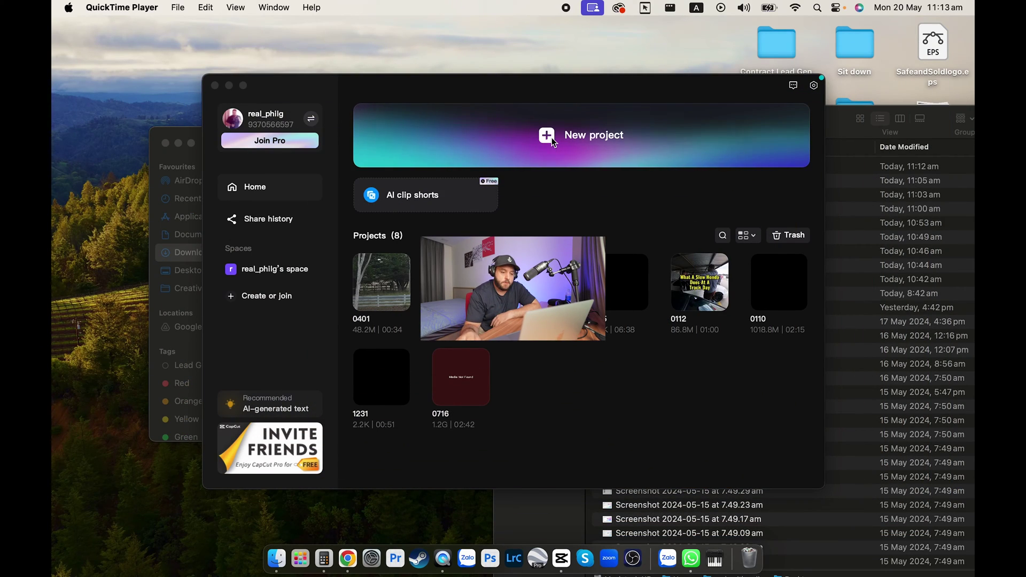
Step: Create a new project and import Copy of IMG_2537.MOV and Copy of IMG_2536.MOV from the Downloads folder
{"action": "left_click", "coordinate": [647, 144]}
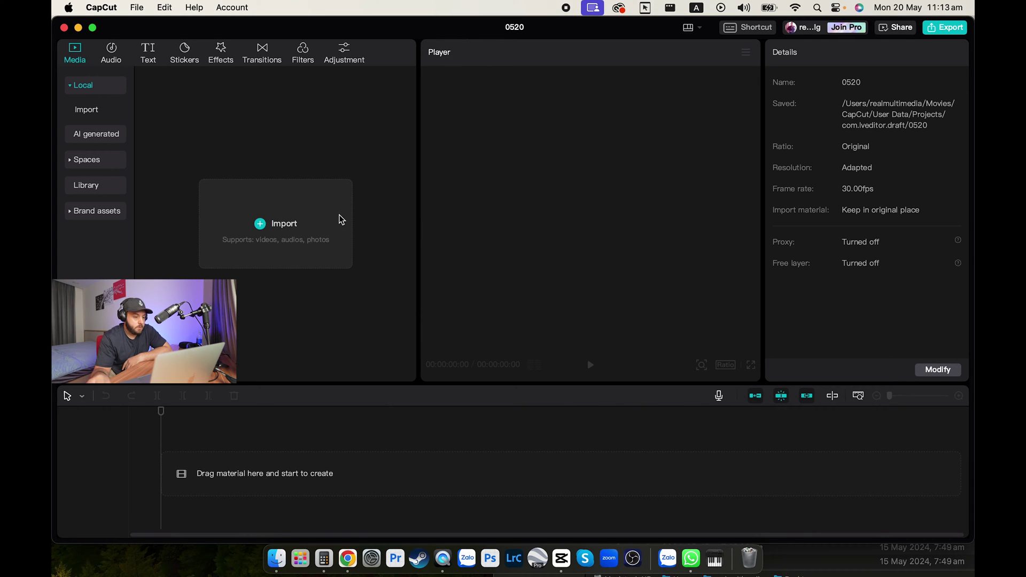
{"action": "left_click", "coordinate": [271, 236]}
{"action": "left_click", "coordinate": [560, 174]}
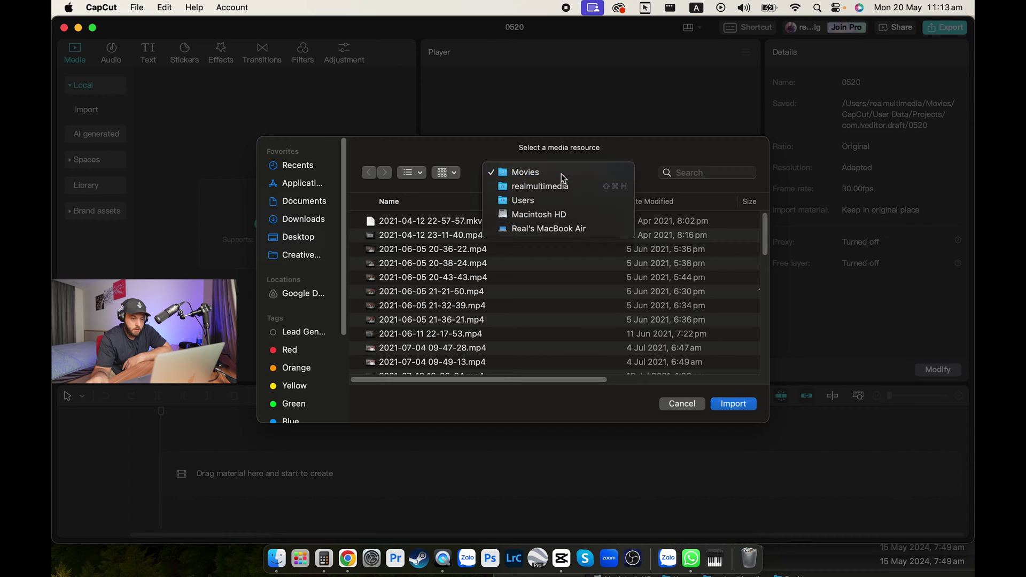
{"action": "left_click", "coordinate": [299, 218]}
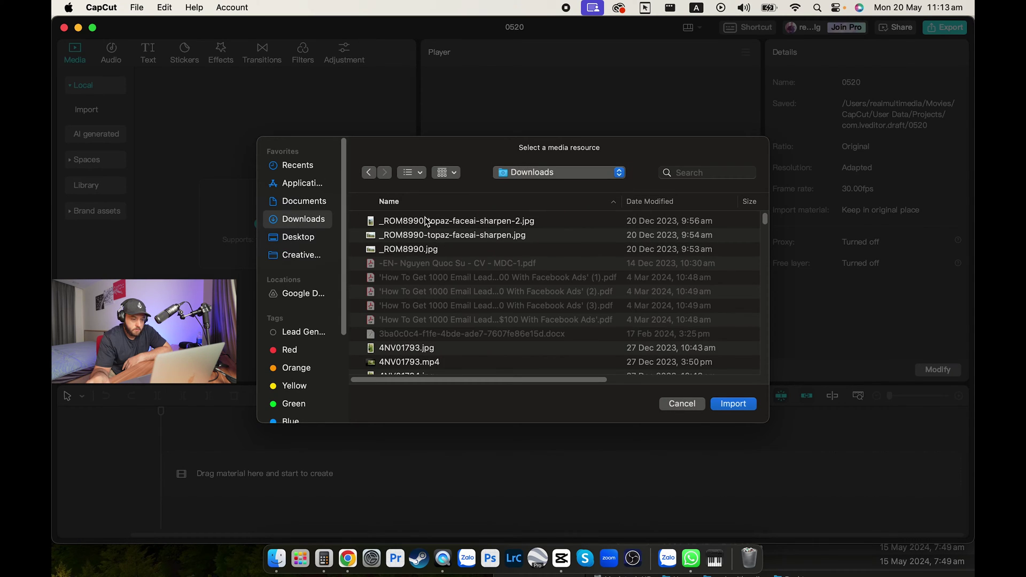
{"action": "left_click", "coordinate": [650, 202]}
{"action": "left_click", "coordinate": [451, 222]}
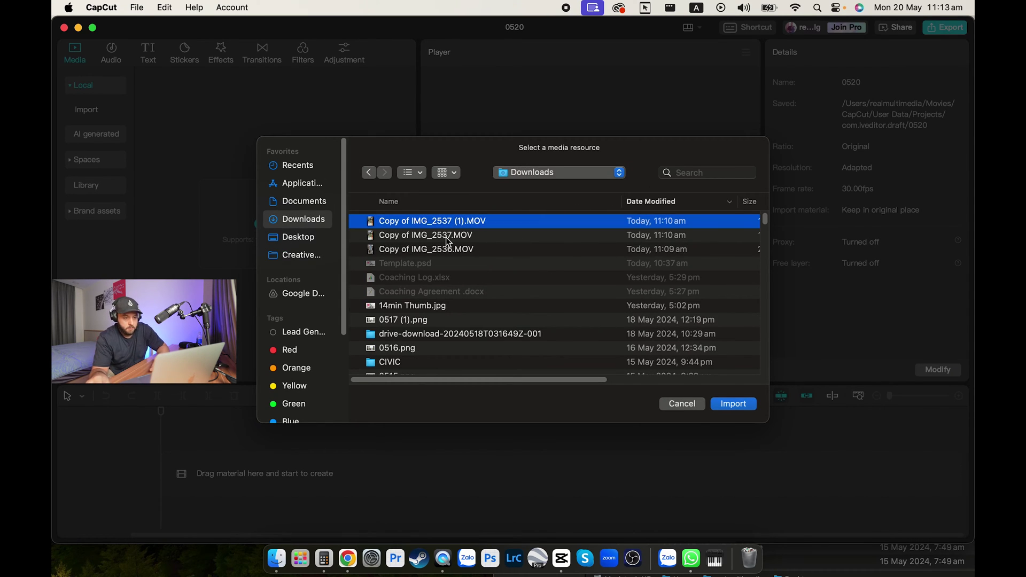
{"action": "left_click", "coordinate": [449, 236]}
{"action": "left_click", "coordinate": [448, 250], "text": "shift"}
{"action": "left_click", "coordinate": [742, 405]}
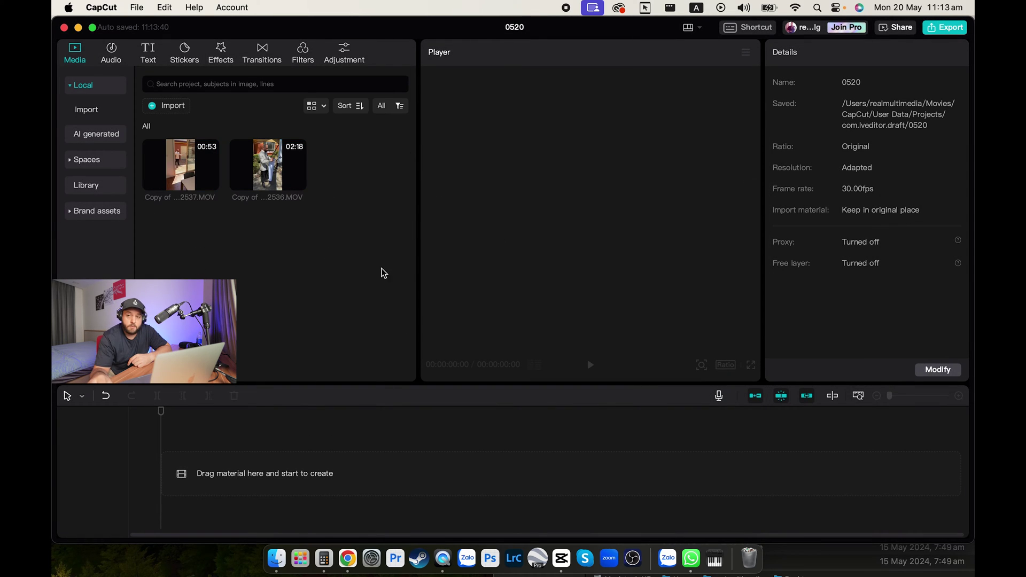
Step: Preview Copy of IMG_2536.MOV and place it on the timeline, followed directly by Copy of IMG_2537.MOV
{"action": "left_click", "coordinate": [247, 171]}
{"action": "key", "text": "space"}
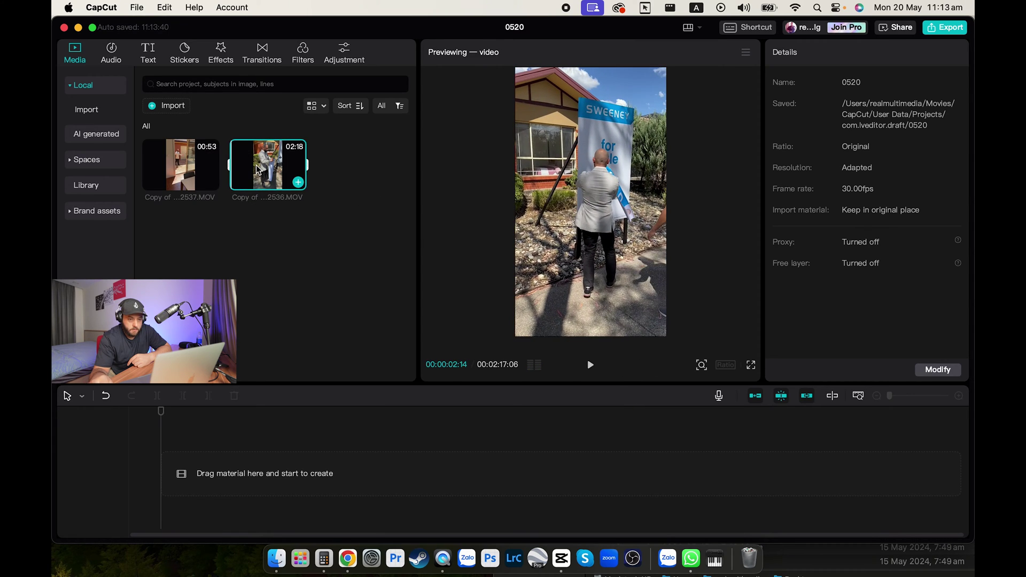
{"action": "key", "text": "XF86AudioRaiseVolume"}
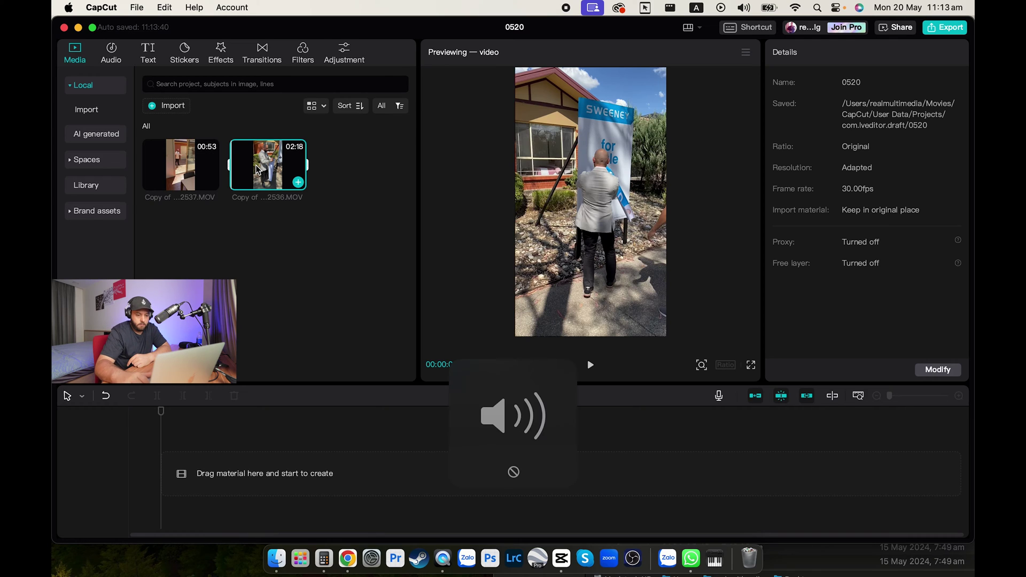
{"action": "left_click", "coordinate": [290, 201]}
{"action": "left_click", "coordinate": [273, 163]}
{"action": "key", "text": "space"}
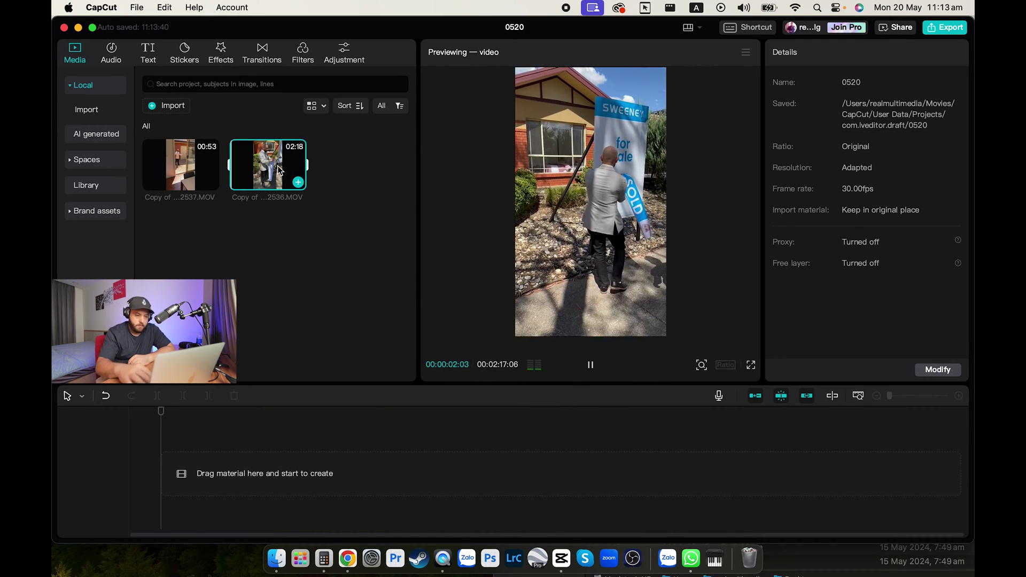
{"action": "key", "text": "space"}
{"action": "left_click_drag", "start_coordinate": [278, 170], "coordinate": [290, 484]}
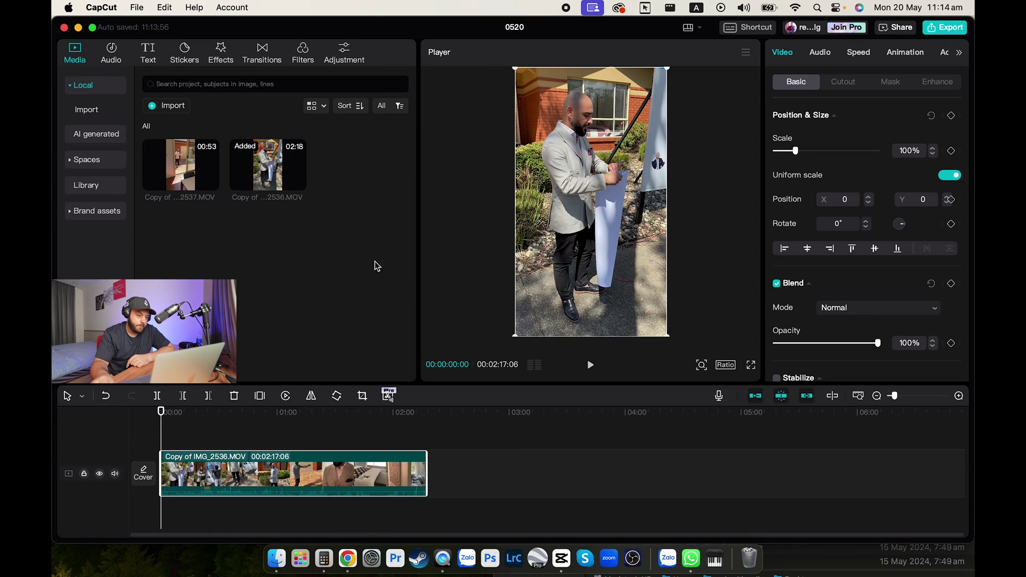
{"action": "left_click_drag", "start_coordinate": [181, 193], "coordinate": [435, 450]}
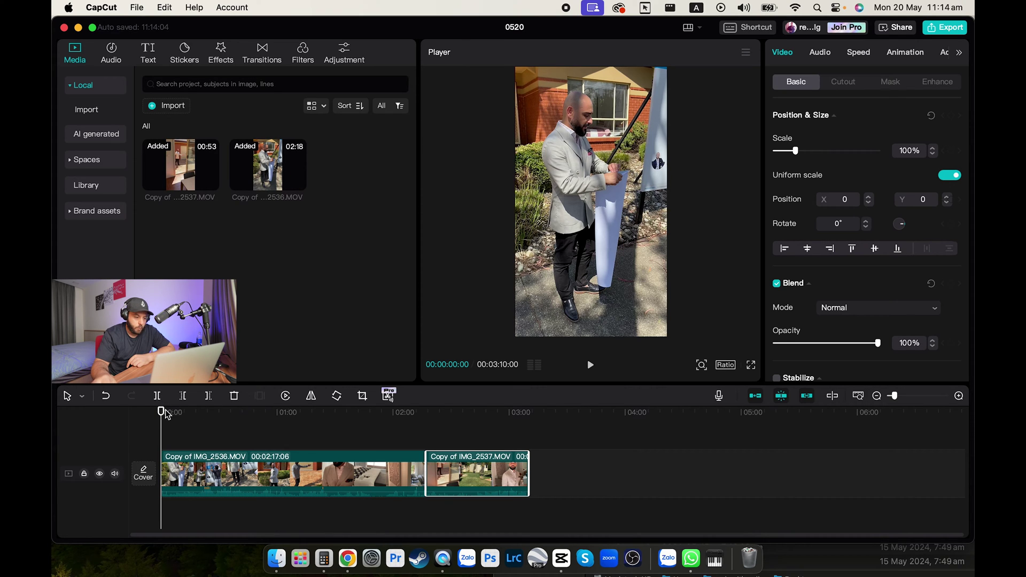
Step: Split the IMG_2536 clip at 00:00:58:09, delete the part before the cut, and play the new opening
{"action": "left_click_drag", "start_coordinate": [161, 411], "coordinate": [275, 401]}
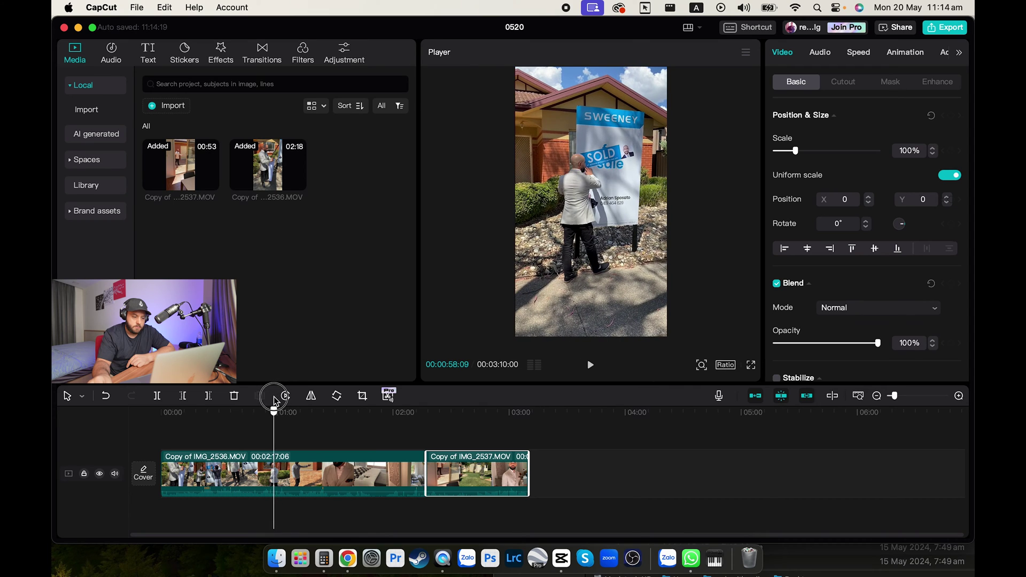
{"action": "left_click", "coordinate": [291, 464]}
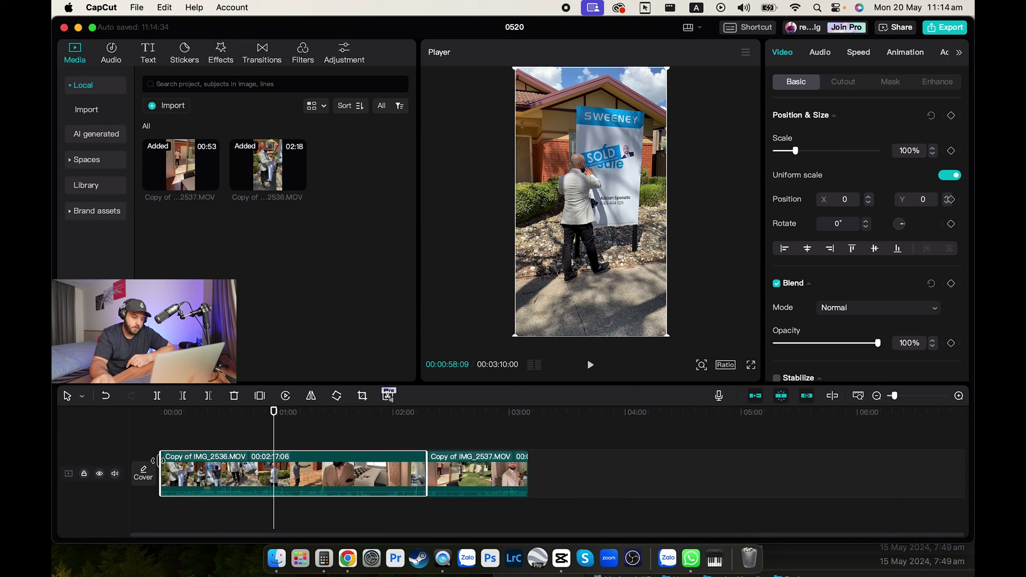
{"action": "left_click", "coordinate": [158, 396]}
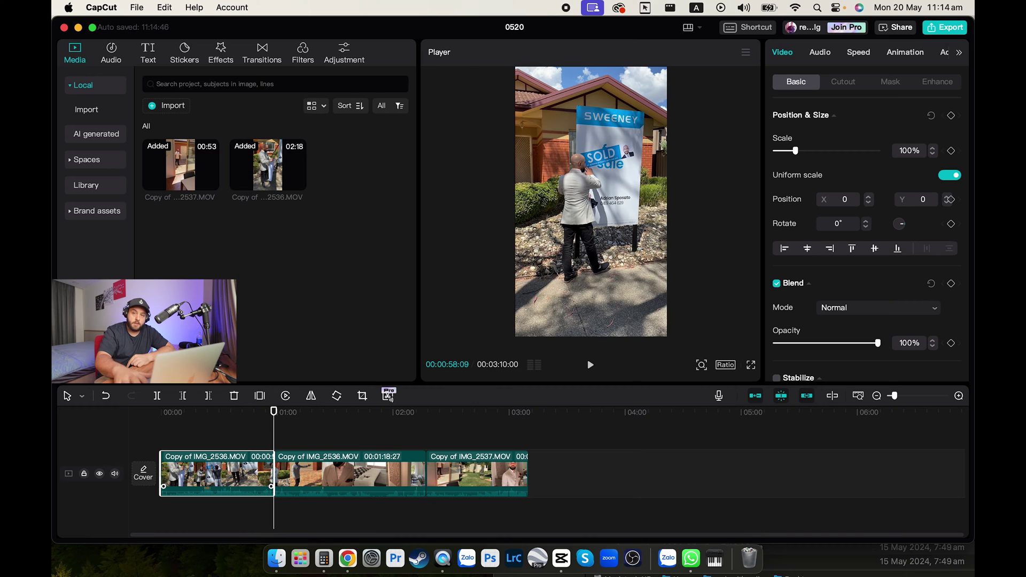
{"action": "key", "text": "Delete"}
{"action": "left_click", "coordinate": [160, 412]}
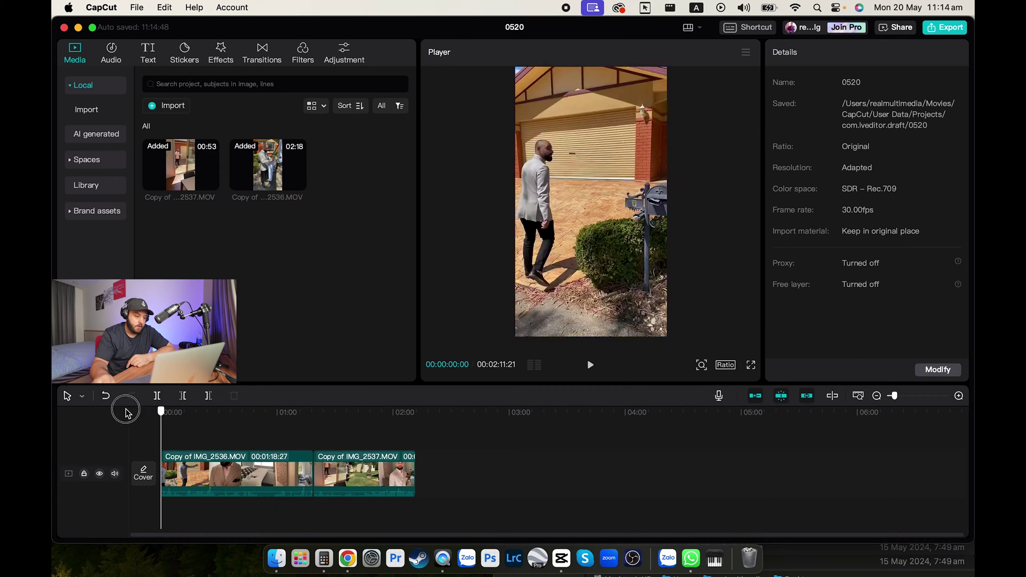
{"action": "key", "text": "space"}
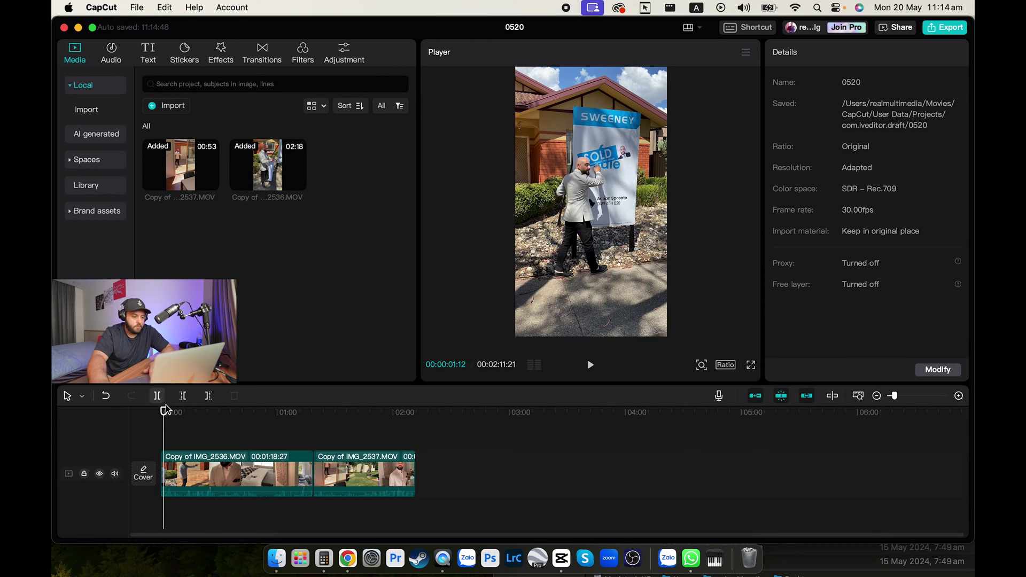
Step: Apply the Customized speed curve to the first clip on the timeline
{"action": "left_click", "coordinate": [211, 473]}
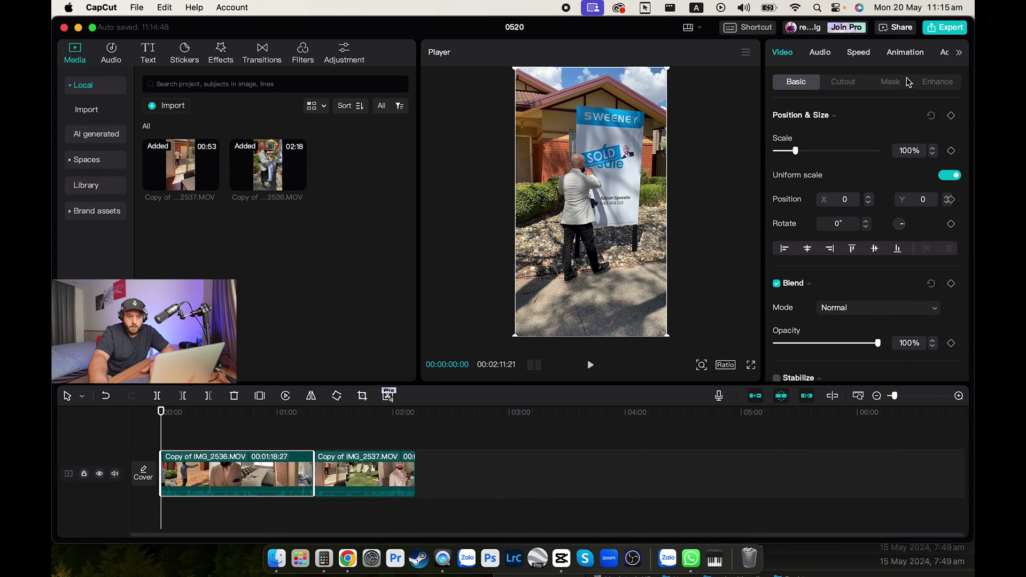
{"action": "left_click", "coordinate": [858, 53]}
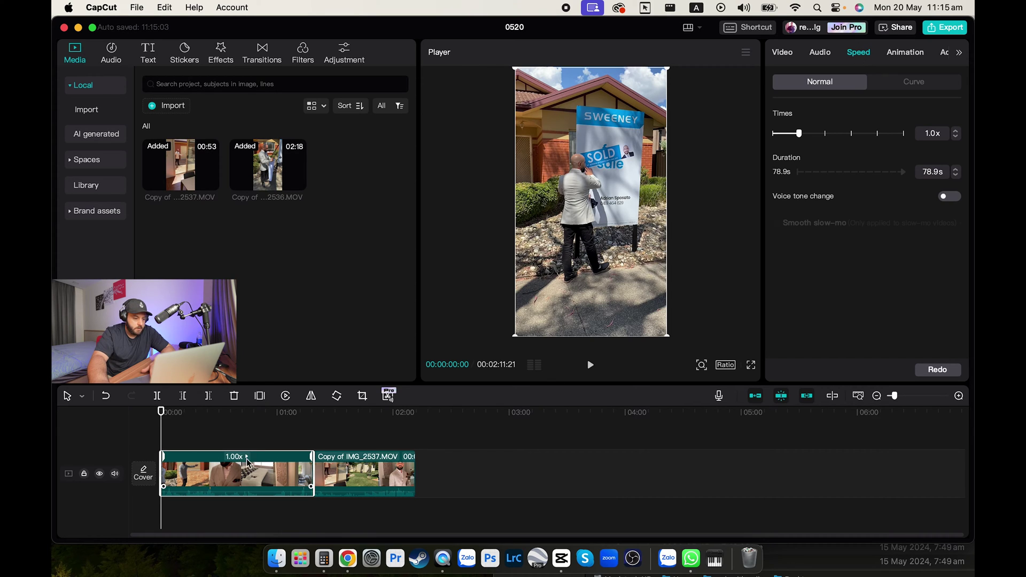
{"action": "left_click", "coordinate": [817, 85]}
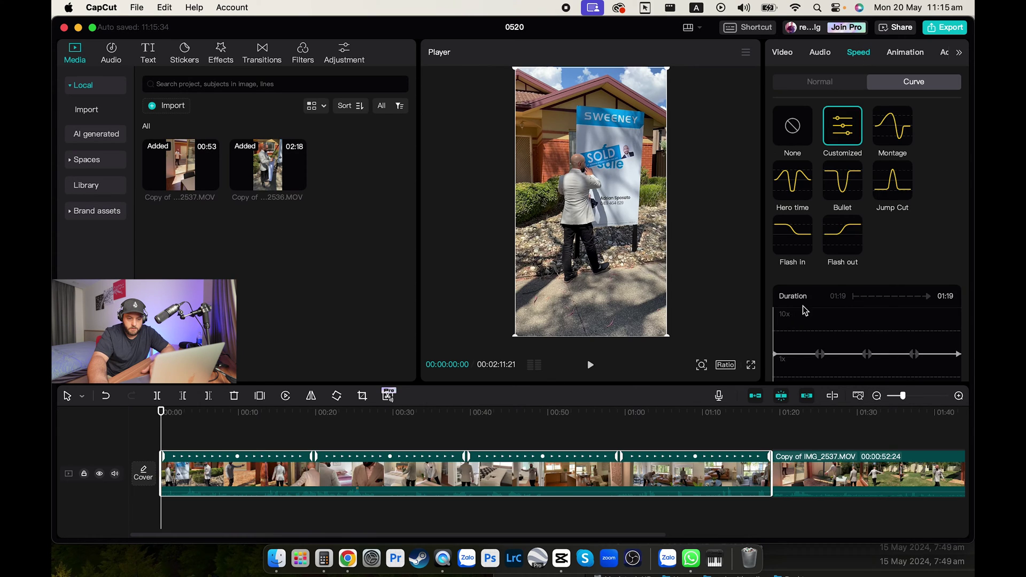
{"action": "left_click", "coordinate": [830, 84]}
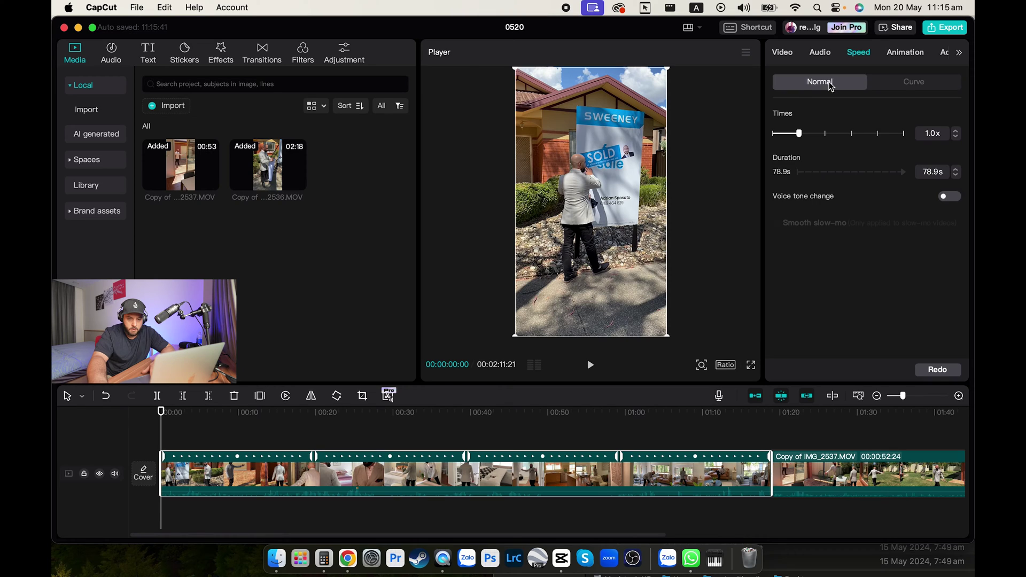
{"action": "left_click", "coordinate": [909, 84]}
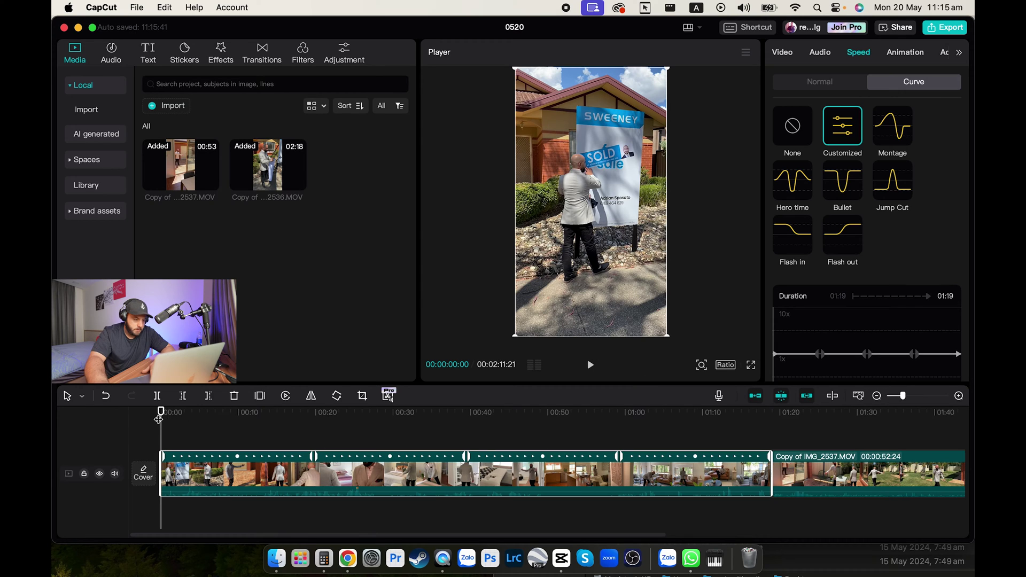
Step: Play the first clip from its start and place the playhead at 00:00:04:02, where the man walks away from the sign
{"action": "mouse_move", "coordinate": [161, 411]}
{"action": "left_mouse_down"}
{"action": "mouse_move", "coordinate": [181, 414]}
{"action": "mouse_move", "coordinate": [163, 419]}
{"action": "left_mouse_up"}
{"action": "key", "text": "space"}
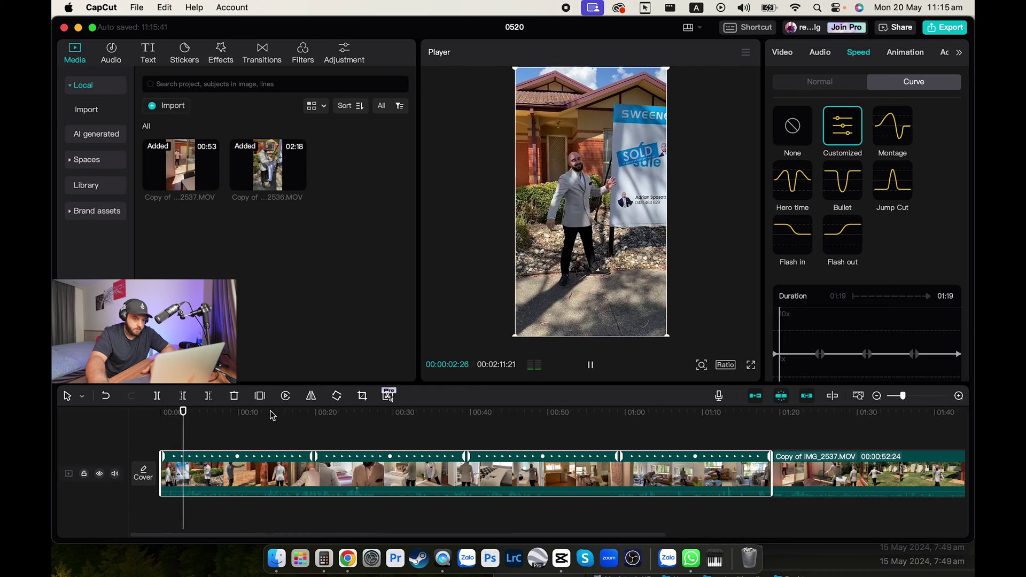
{"action": "key", "text": "space"}
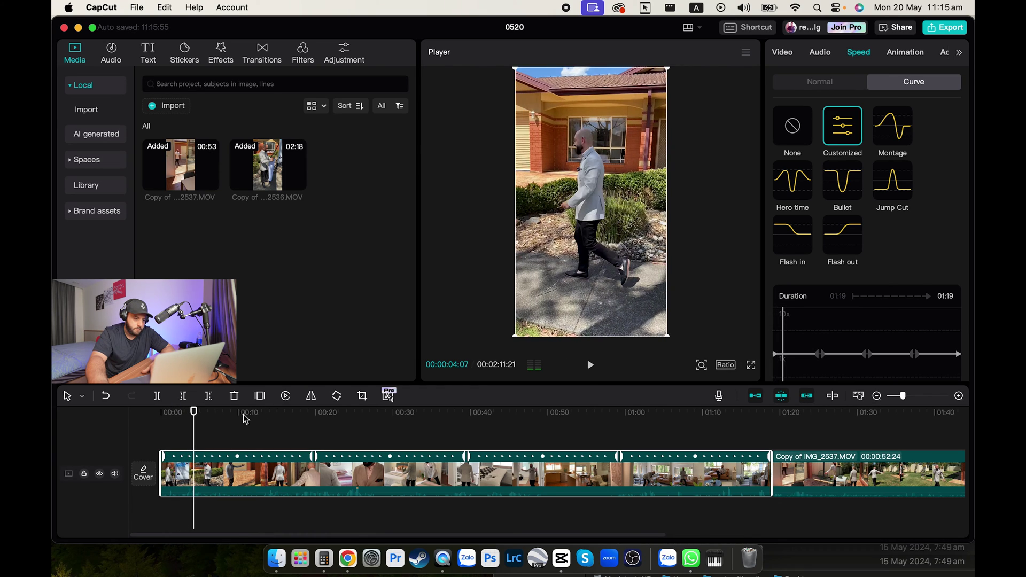
{"action": "left_click_drag", "start_coordinate": [195, 416], "coordinate": [193, 416]}
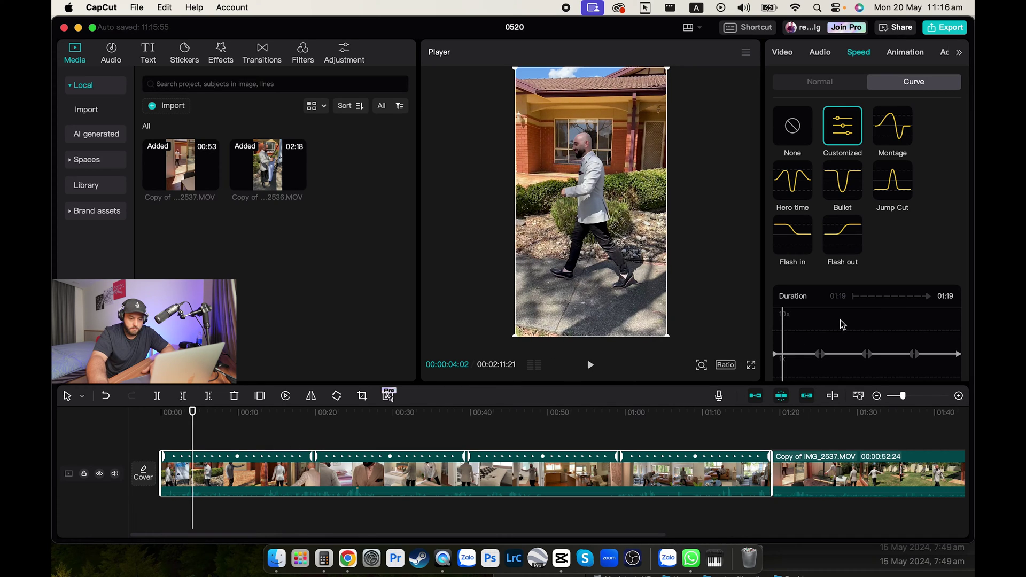
{"action": "scroll", "coordinate": [908, 262], "scroll_direction": "down", "scroll_amount": 3}
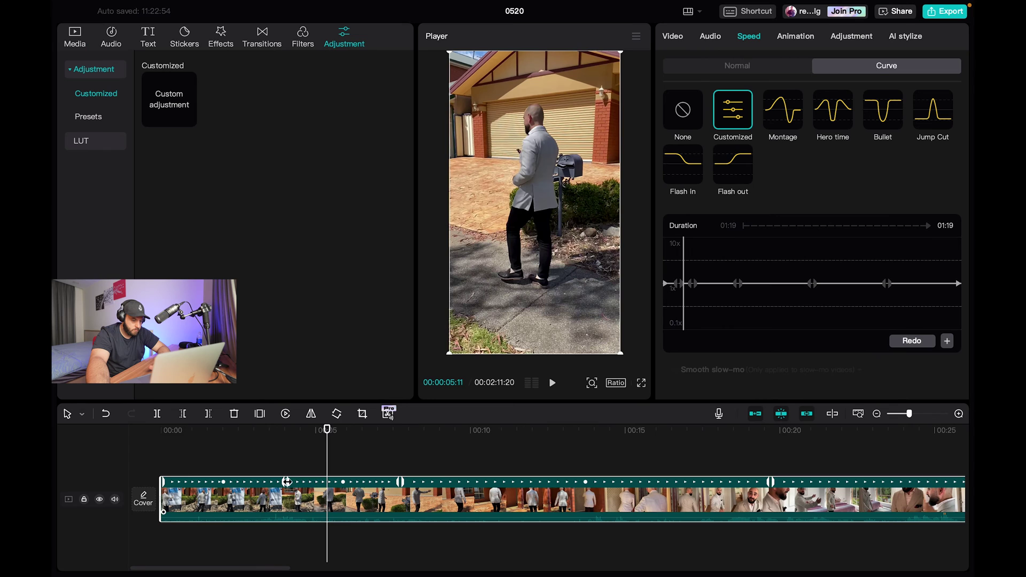
Step: Raise the clip's speed to 10x between the curve's first two speed points and play back the ramp from the start
{"action": "left_click", "coordinate": [288, 482]}
{"action": "left_click_drag", "start_coordinate": [287, 482], "coordinate": [416, 492]}
{"action": "left_click_drag", "start_coordinate": [206, 429], "coordinate": [160, 429]}
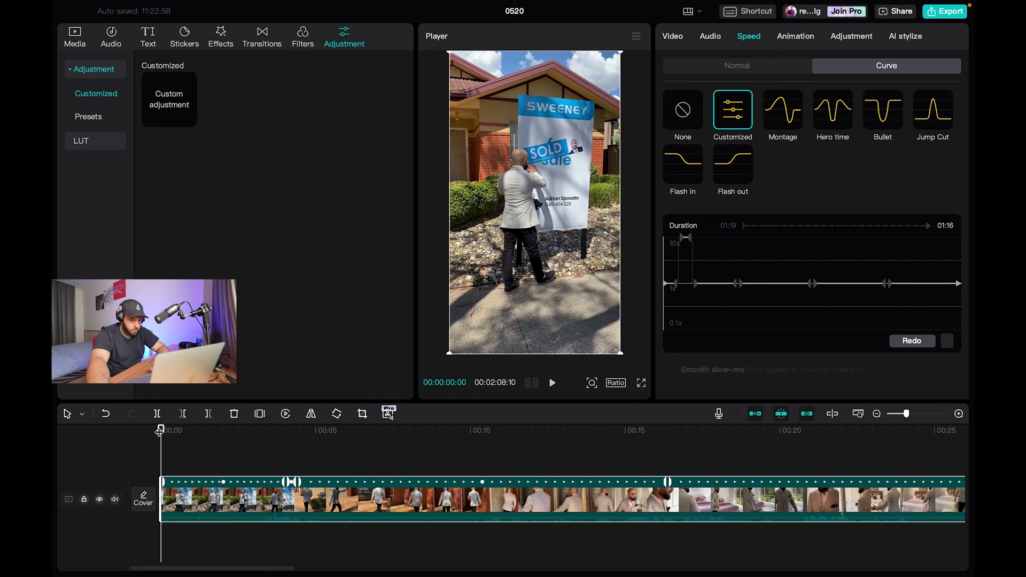
{"action": "key", "text": "space"}
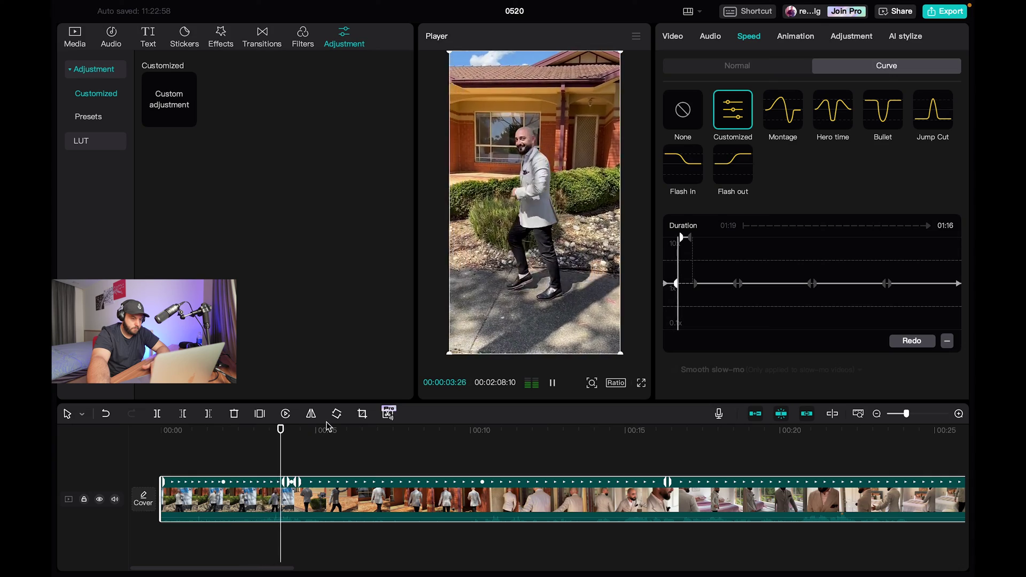
{"action": "key", "text": "space"}
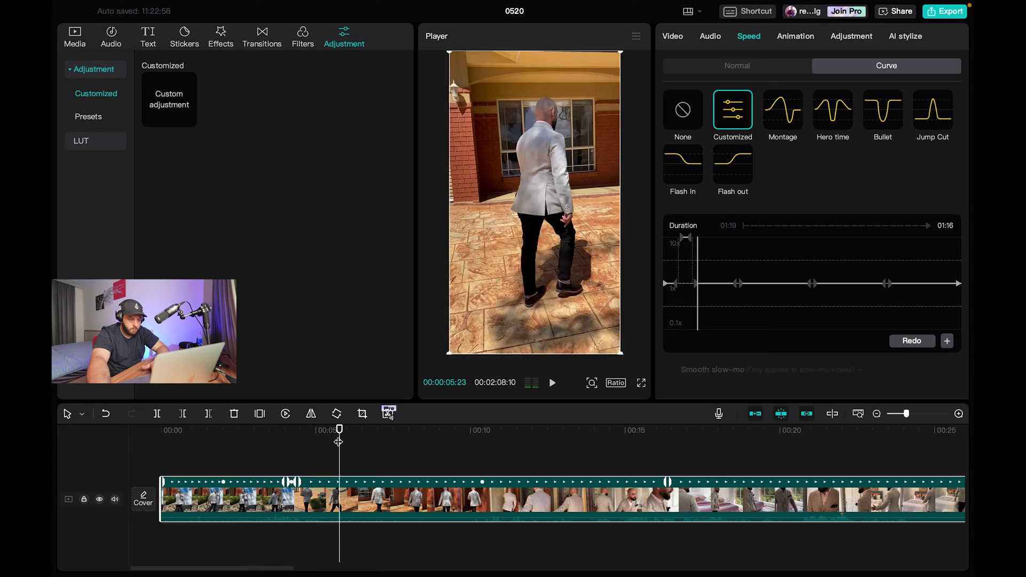
Step: Add speed points at 00:00:06:00 and 00:00:11:17 and raise the section between them to 10x
{"action": "left_click", "coordinate": [328, 427]}
{"action": "mouse_move", "coordinate": [328, 426]}
{"action": "left_mouse_down"}
{"action": "mouse_move", "coordinate": [295, 425]}
{"action": "mouse_move", "coordinate": [319, 427]}
{"action": "left_mouse_up"}
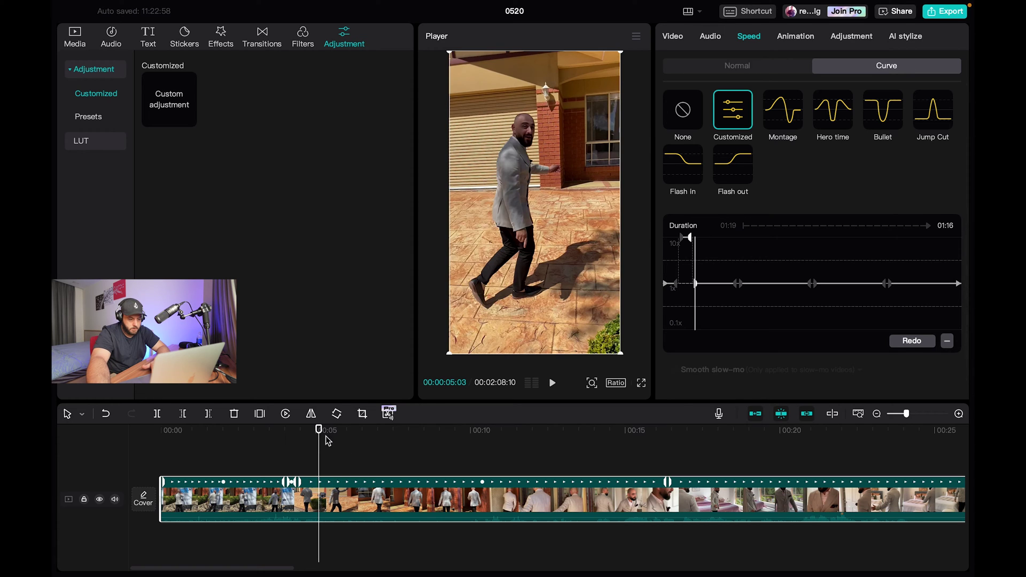
{"action": "left_click", "coordinate": [356, 450]}
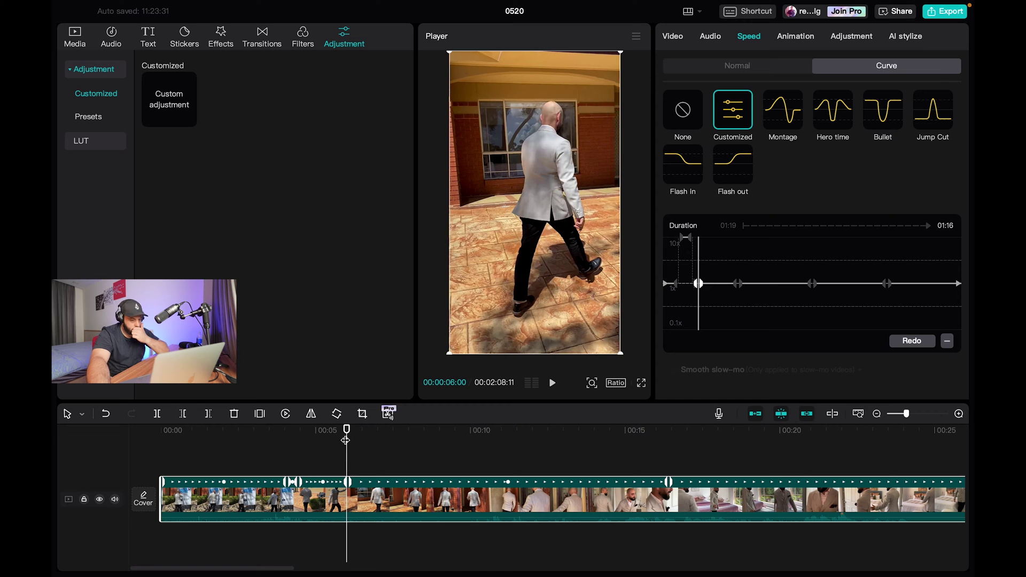
{"action": "left_click_drag", "start_coordinate": [347, 429], "coordinate": [518, 428]}
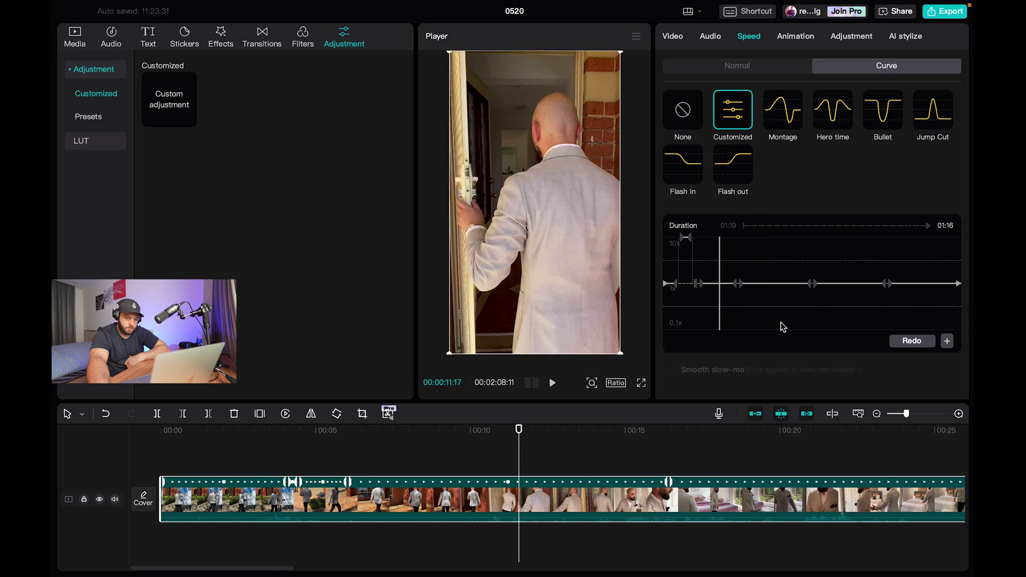
{"action": "left_click", "coordinate": [947, 340]}
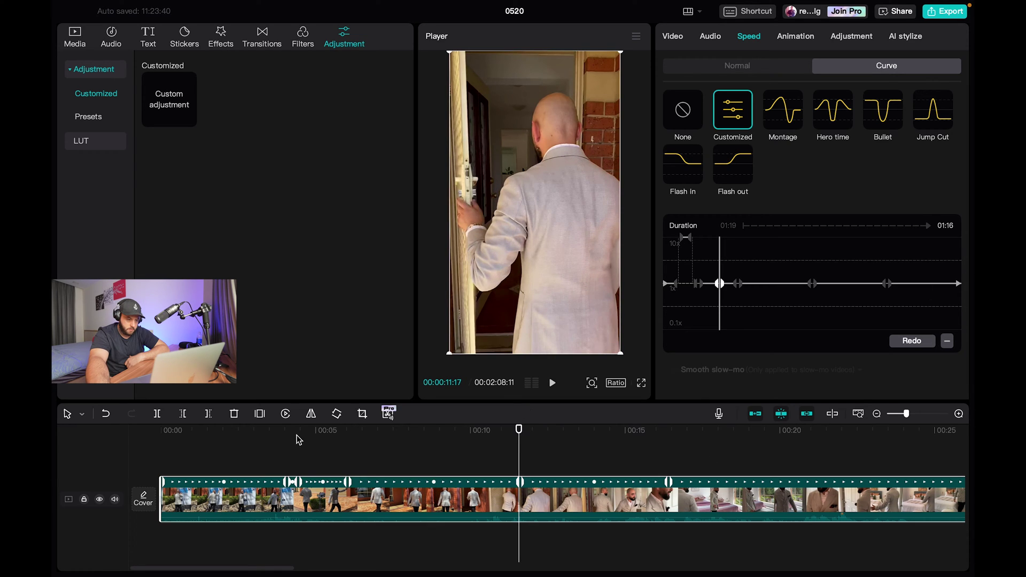
{"action": "left_click_drag", "start_coordinate": [298, 440], "coordinate": [346, 439]}
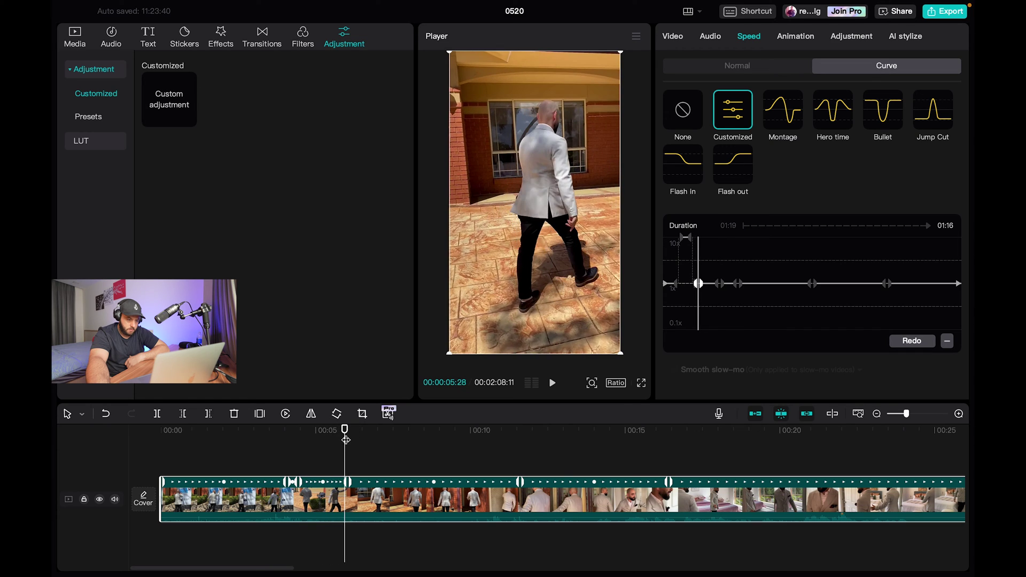
{"action": "left_click_drag", "start_coordinate": [350, 480], "coordinate": [565, 488]}
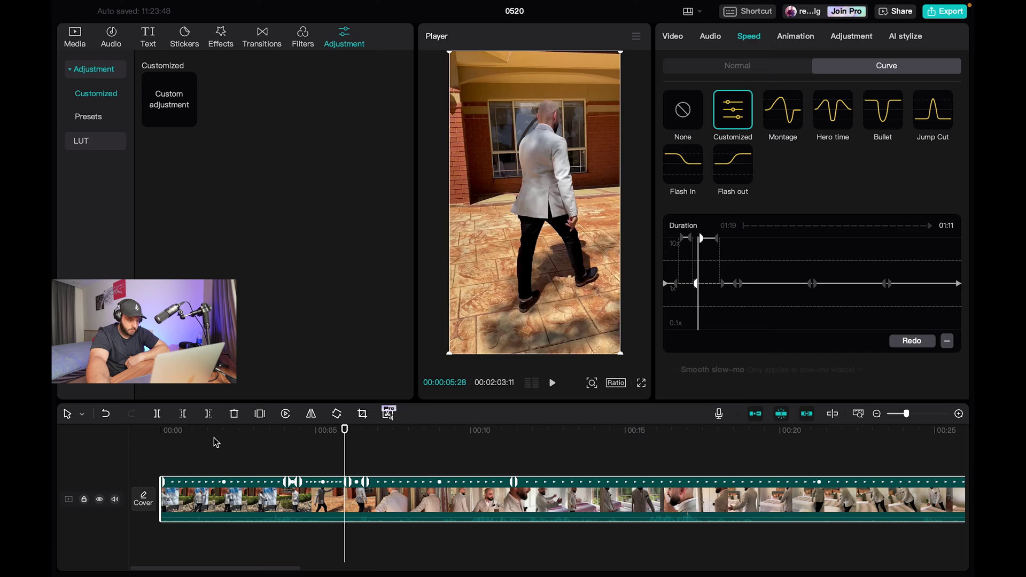
Step: Remove the preset speed point near 00:00:11 from the first clip's custom speed curve
{"action": "left_click_drag", "start_coordinate": [203, 431], "coordinate": [478, 418]}
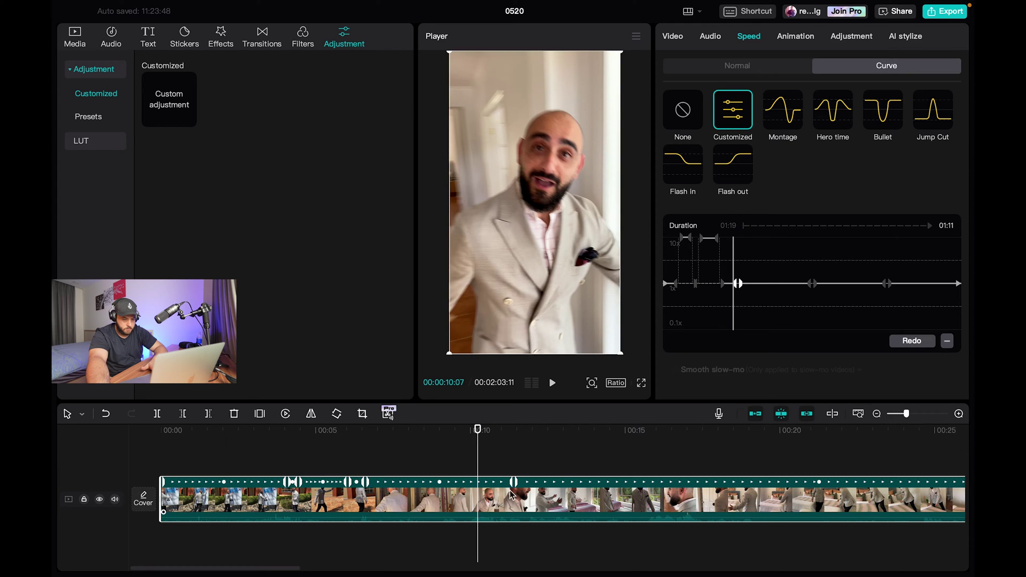
{"action": "left_click", "coordinate": [740, 283]}
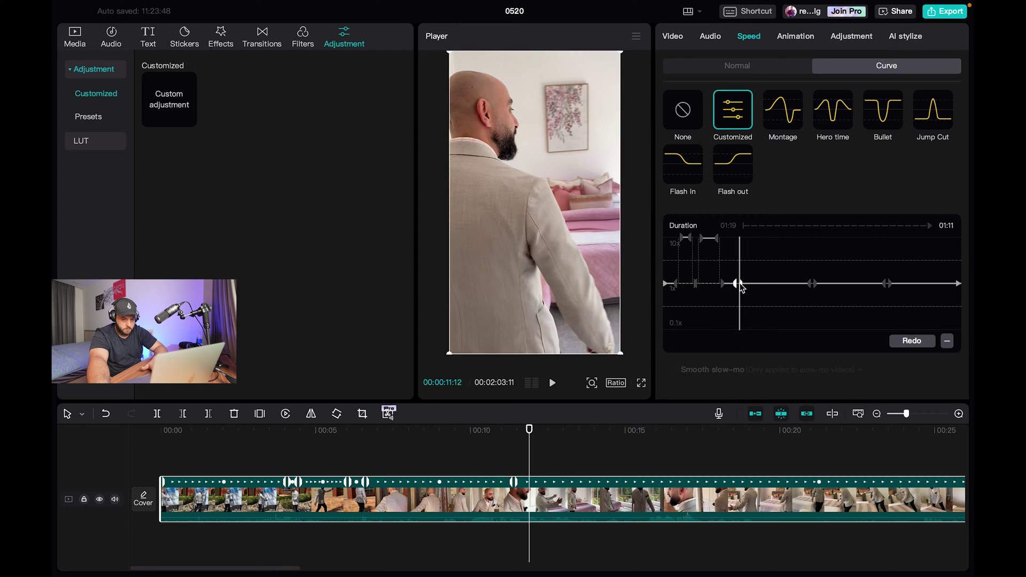
{"action": "left_click", "coordinate": [737, 284]}
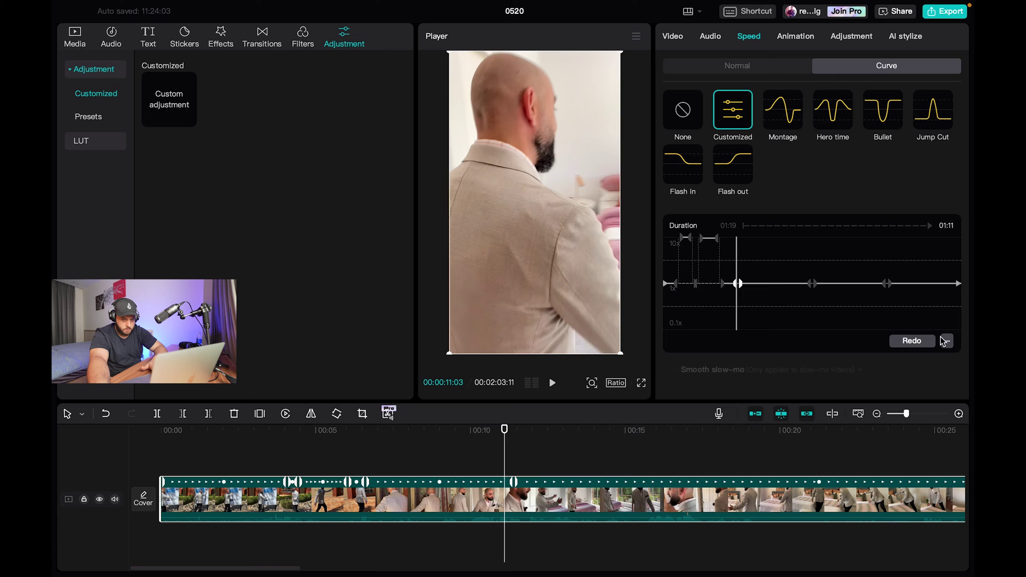
Step: Add speed points at 00:00:09:24 and 00:00:11:29 and raise the section between them to 7.22x
{"action": "mouse_move", "coordinate": [381, 428]}
{"action": "left_mouse_down"}
{"action": "mouse_move", "coordinate": [474, 432]}
{"action": "mouse_move", "coordinate": [464, 433]}
{"action": "left_mouse_up"}
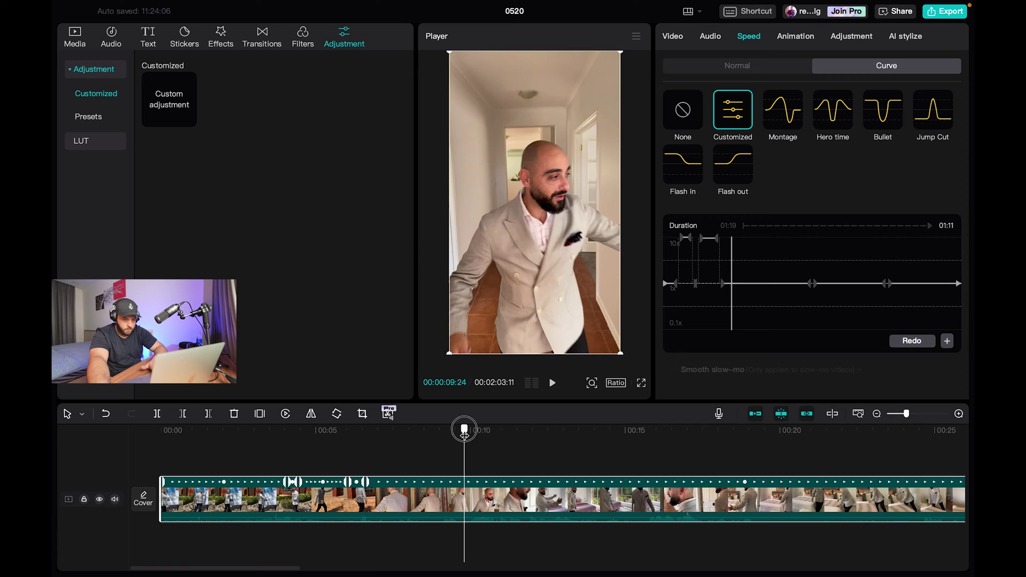
{"action": "left_click", "coordinate": [946, 340]}
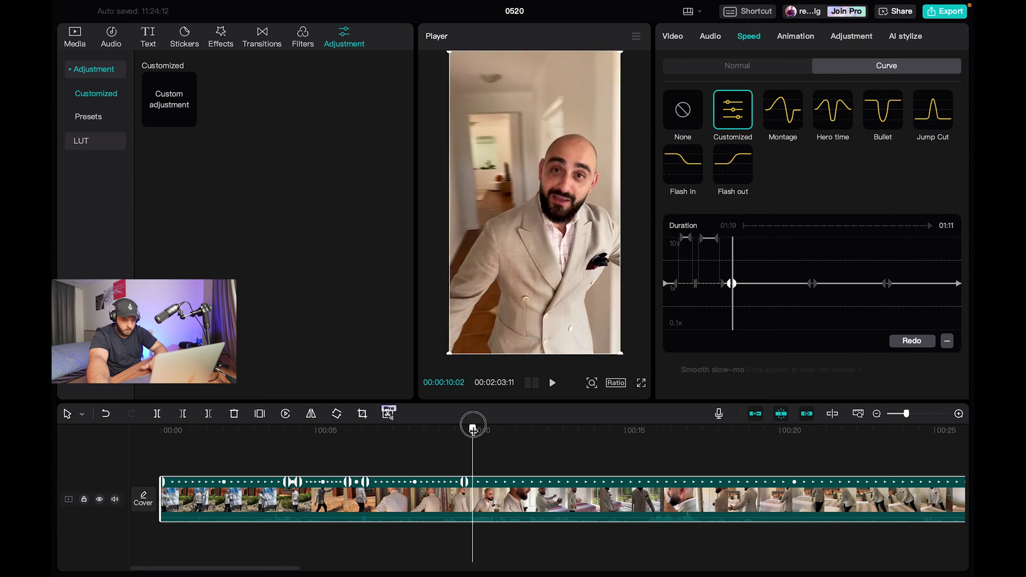
{"action": "mouse_move", "coordinate": [472, 427]}
{"action": "left_mouse_down"}
{"action": "mouse_move", "coordinate": [550, 428]}
{"action": "mouse_move", "coordinate": [529, 429]}
{"action": "left_mouse_up"}
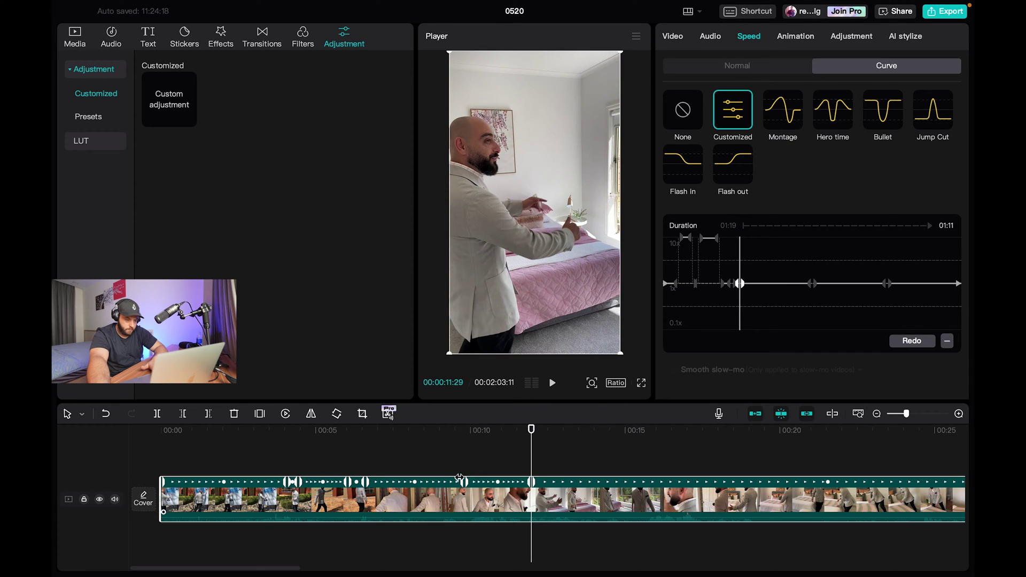
{"action": "left_click_drag", "start_coordinate": [479, 485], "coordinate": [491, 471]}
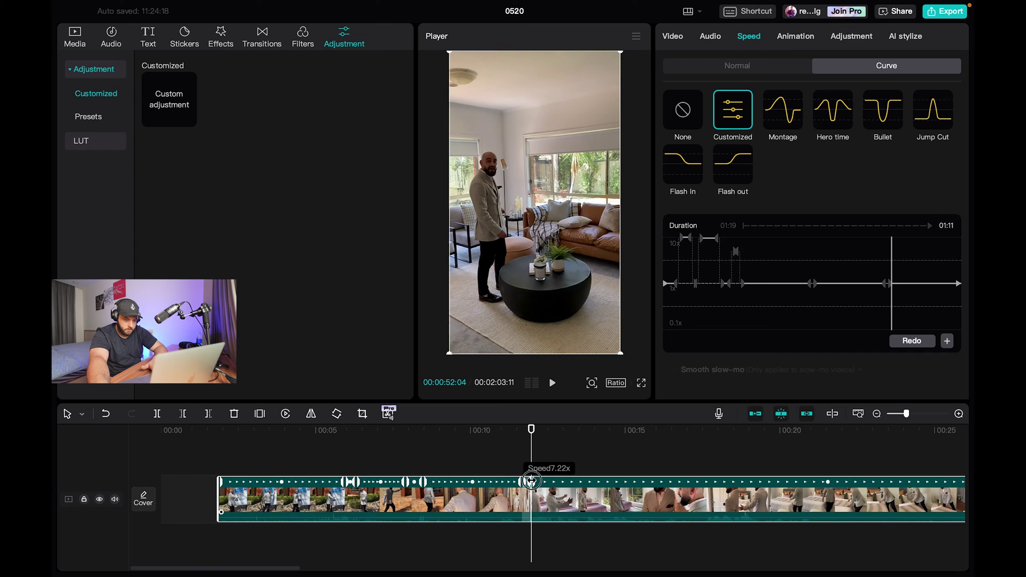
Step: Play back the latest ramp and raise the section between added speed points at 00:00:12:02 and 00:00:16:09 to 10x
{"action": "mouse_move", "coordinate": [333, 437]}
{"action": "left_mouse_down"}
{"action": "mouse_move", "coordinate": [306, 433]}
{"action": "mouse_move", "coordinate": [333, 436]}
{"action": "left_mouse_up"}
{"action": "key", "text": "space"}
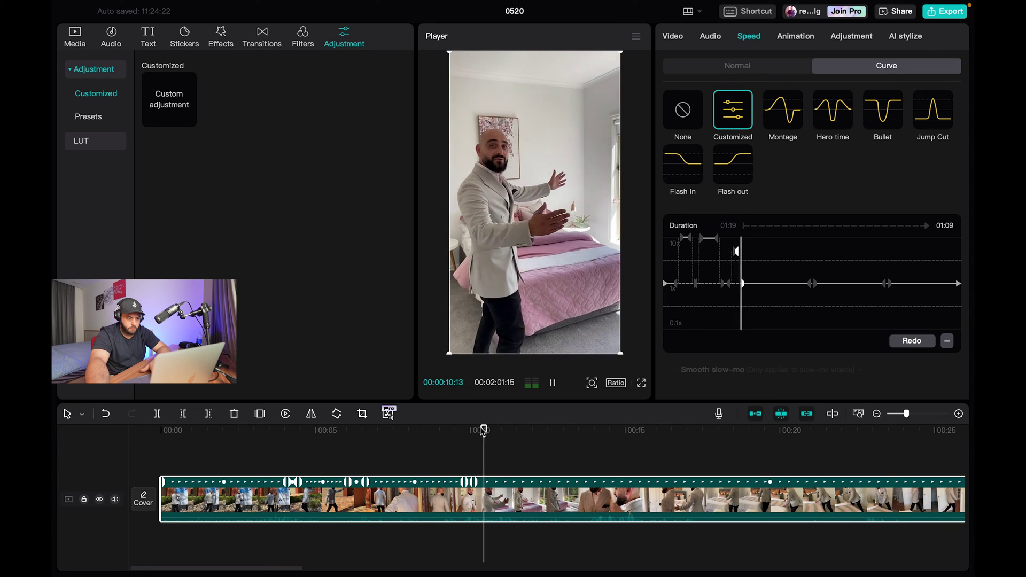
{"action": "key", "text": "space"}
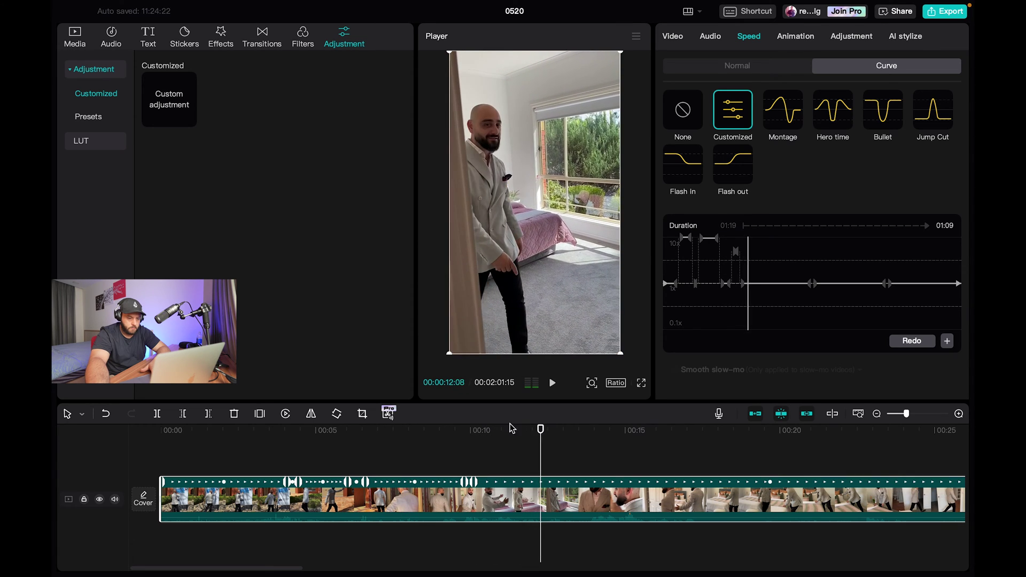
{"action": "left_click_drag", "start_coordinate": [511, 433], "coordinate": [535, 431]}
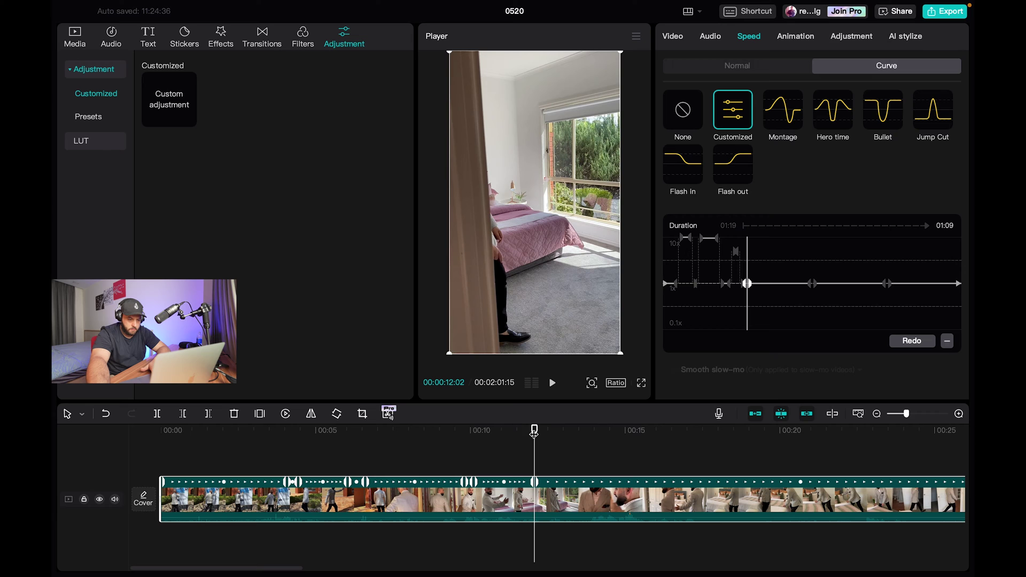
{"action": "left_click_drag", "start_coordinate": [535, 429], "coordinate": [665, 438]}
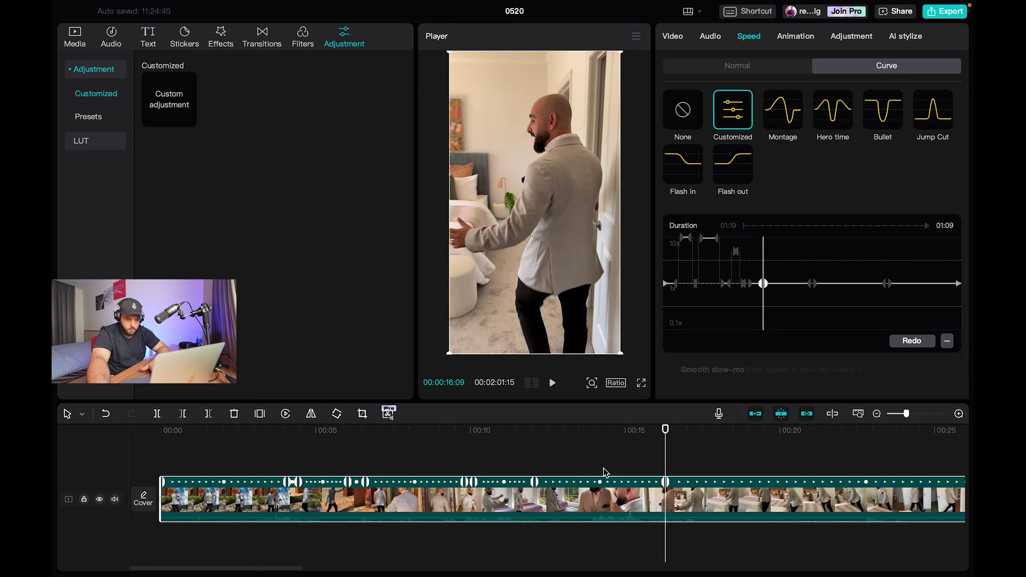
{"action": "left_click_drag", "start_coordinate": [535, 482], "coordinate": [665, 464]}
Step: Review the bedroom exit ramp and raise the section between added speed points near 00:00:14 and at 00:00:19:09 to 10x
{"action": "left_click", "coordinate": [506, 431]}
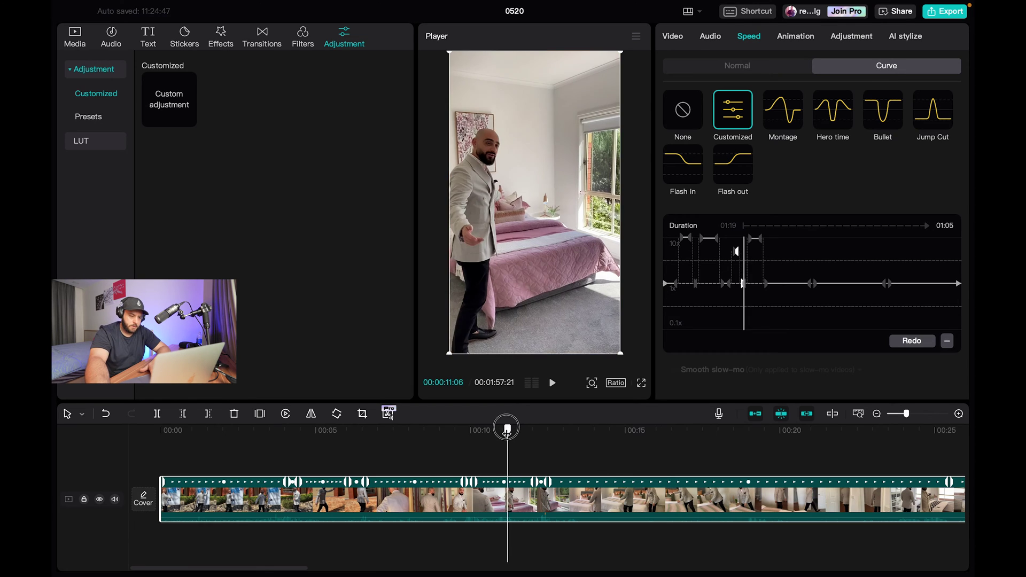
{"action": "key", "text": "space"}
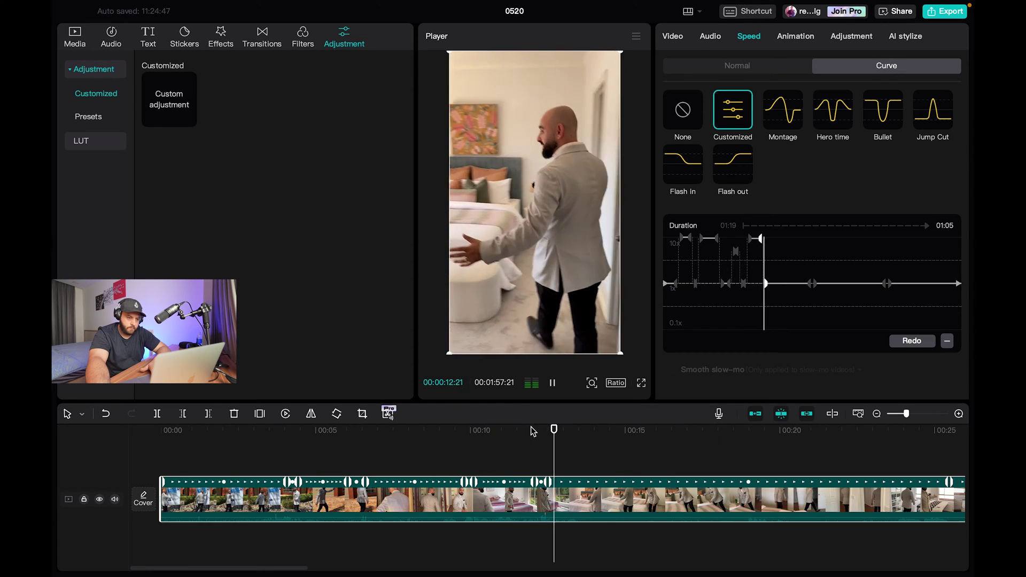
{"action": "key", "text": "space"}
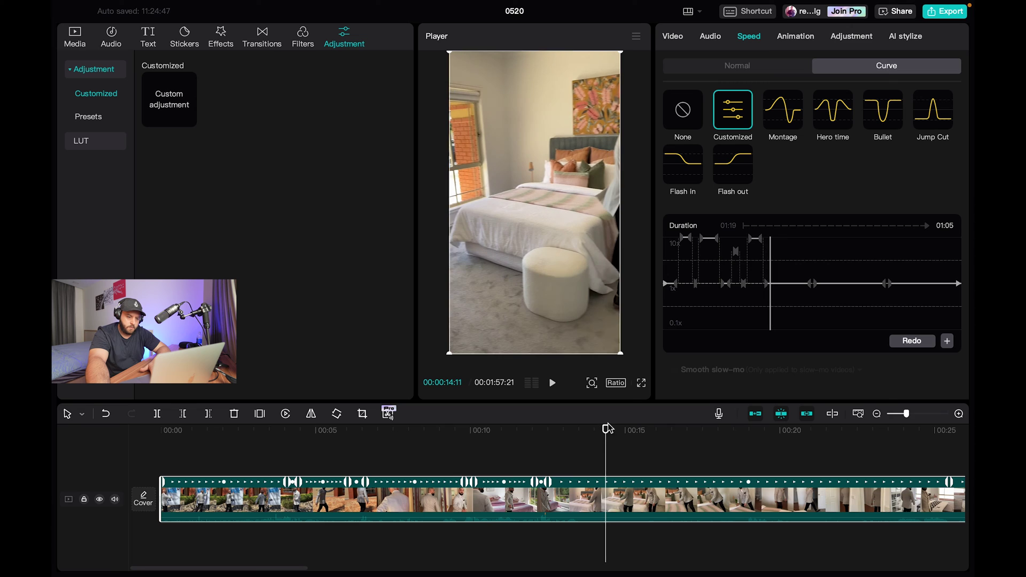
{"action": "left_click_drag", "start_coordinate": [604, 430], "coordinate": [758, 423]}
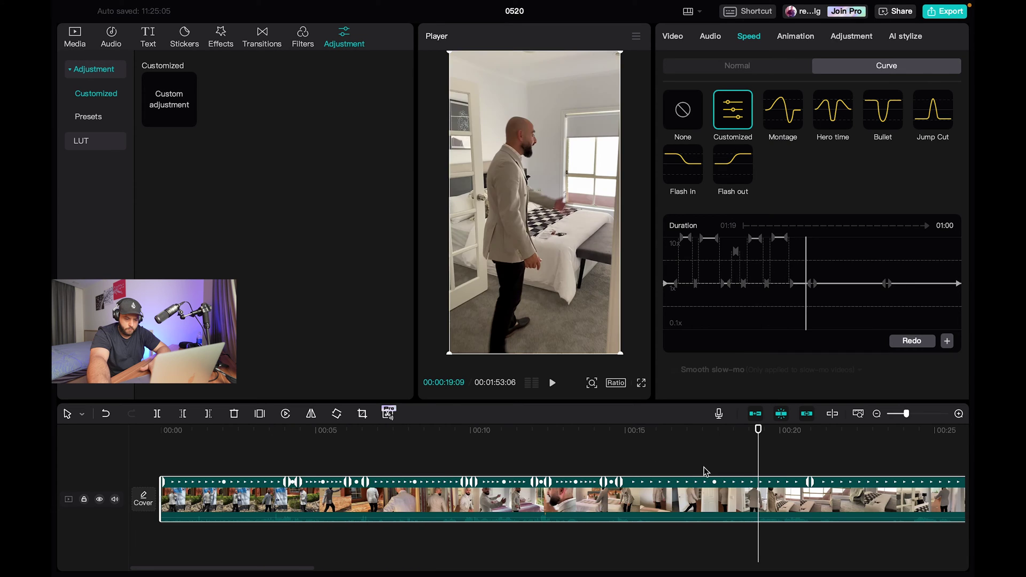
Step: Replace the preset speed point near 00:00:21 with points near 00:00:16:17 and at 00:00:19:09, raising the section between them to about 9x
{"action": "left_click_drag", "start_coordinate": [470, 430], "coordinate": [532, 430]}
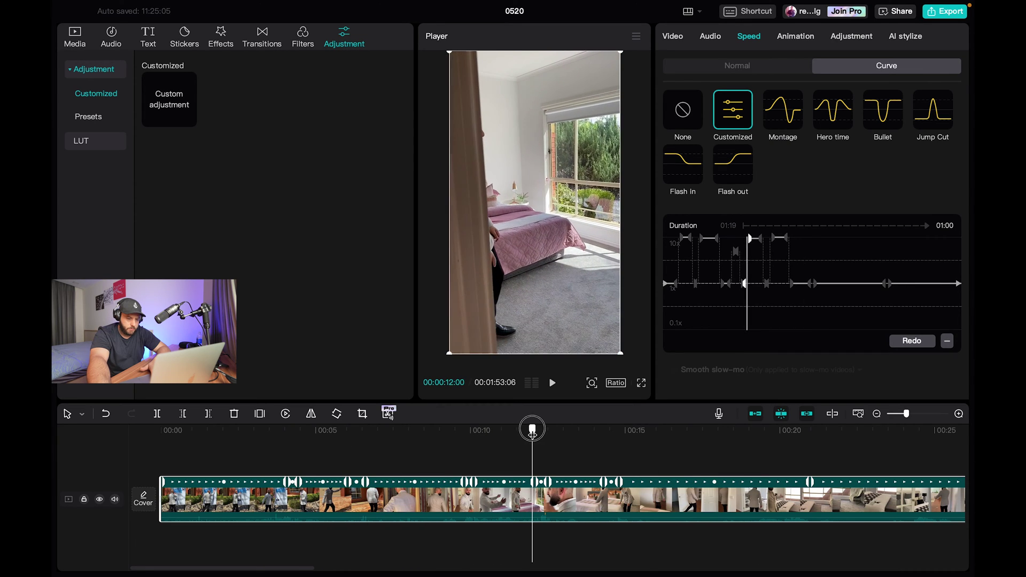
{"action": "key", "text": "space"}
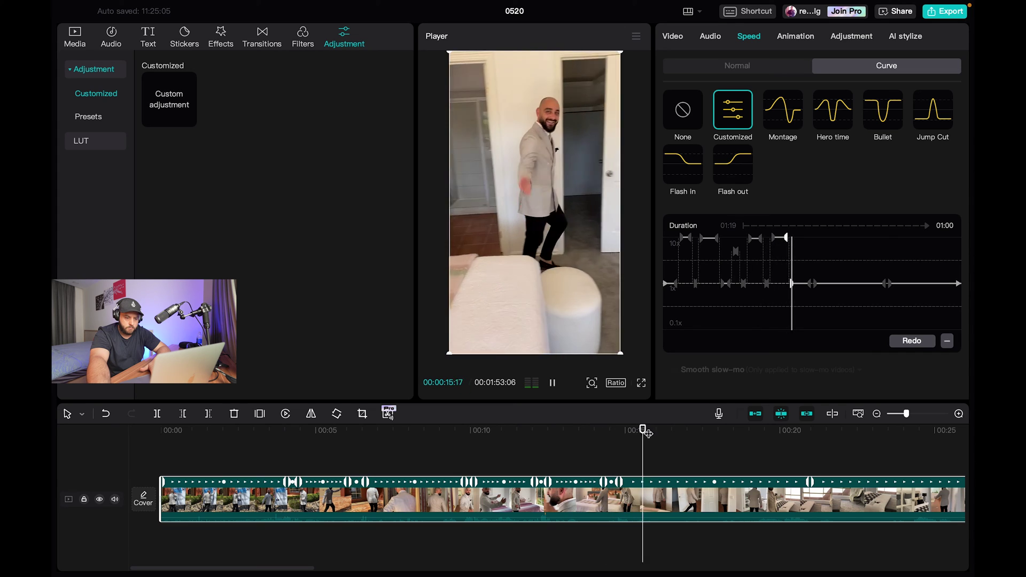
{"action": "left_click_drag", "start_coordinate": [646, 431], "coordinate": [812, 430]}
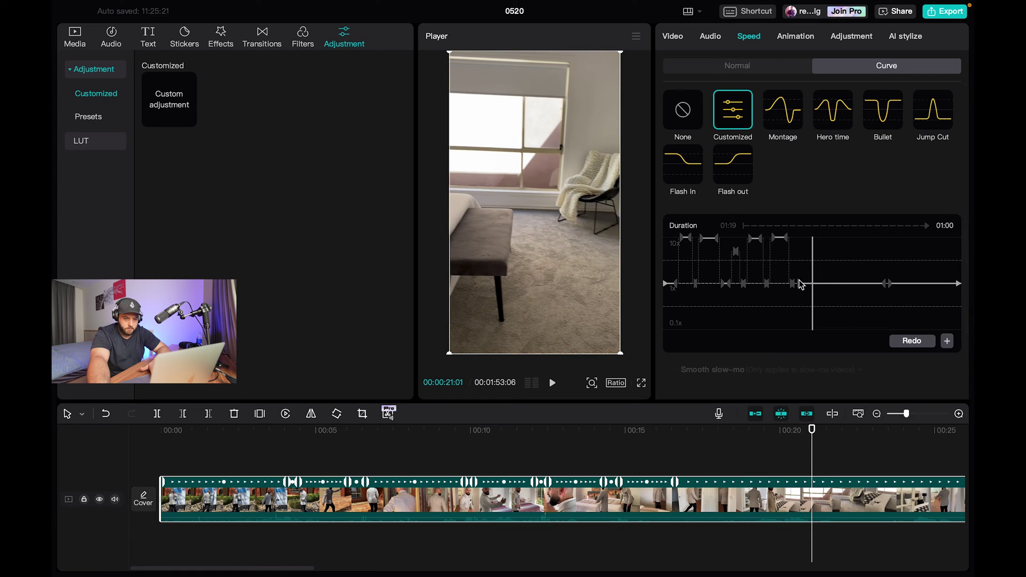
{"action": "left_click_drag", "start_coordinate": [666, 430], "coordinate": [761, 439]}
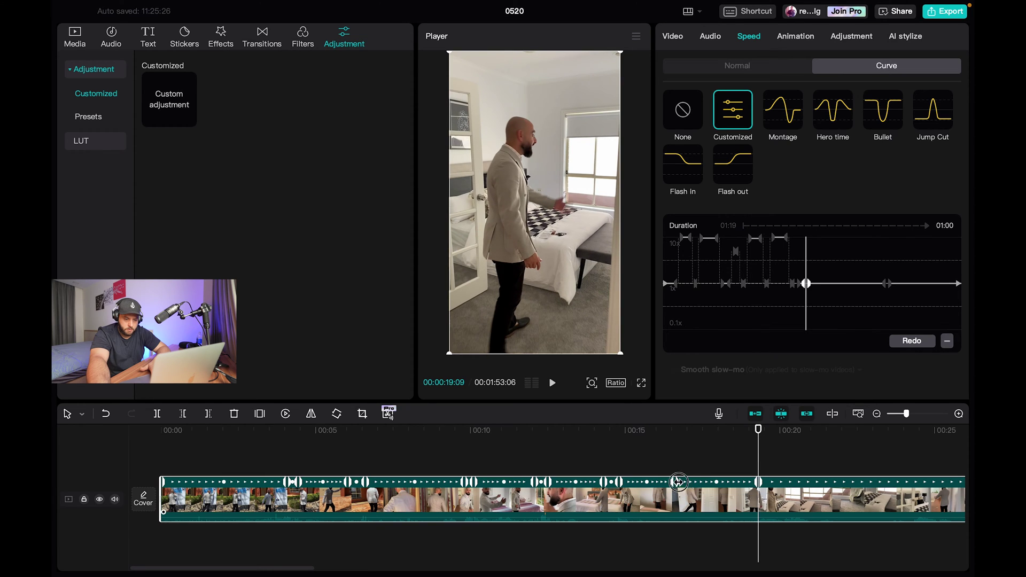
Step: Play back from 00:00:15:11 and raise the section between added speed points near 00:00:19 and at 00:00:23:10 to 10x
{"action": "left_click", "coordinate": [636, 431]}
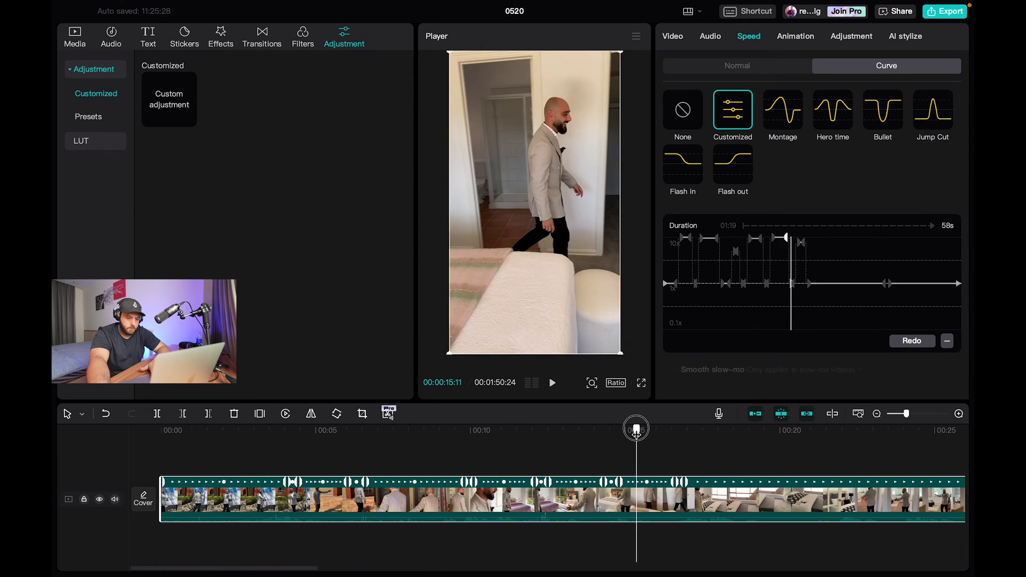
{"action": "key", "text": "space"}
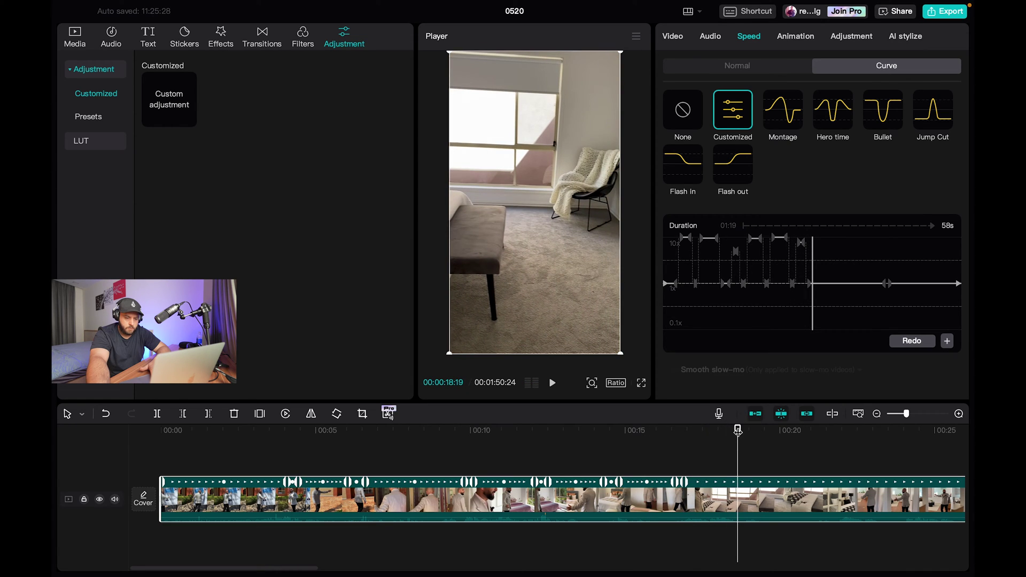
{"action": "mouse_move", "coordinate": [738, 431]}
{"action": "left_mouse_down"}
{"action": "mouse_move", "coordinate": [894, 426]}
{"action": "mouse_move", "coordinate": [883, 428]}
{"action": "left_mouse_up"}
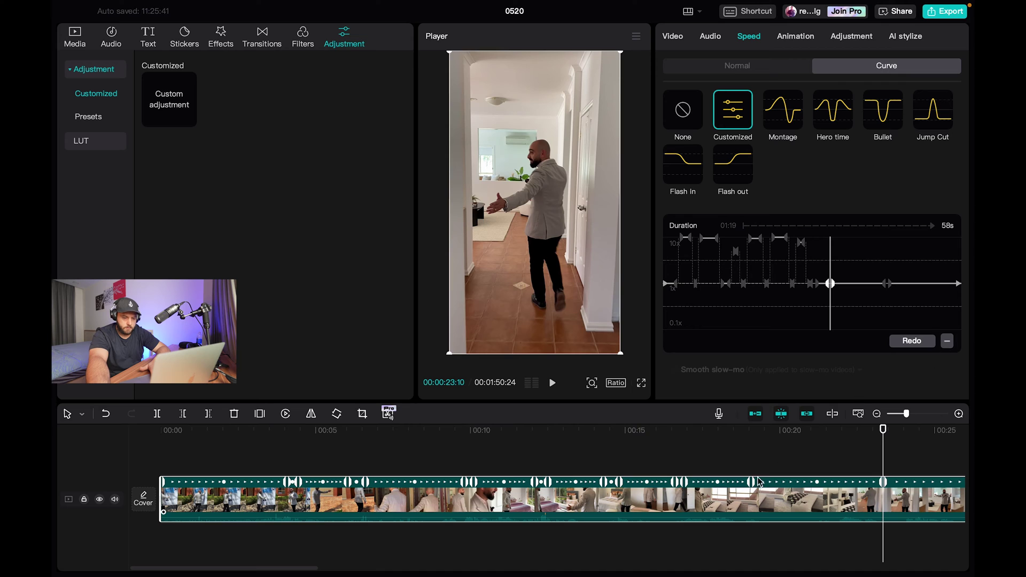
{"action": "left_click_drag", "start_coordinate": [758, 482], "coordinate": [883, 481]}
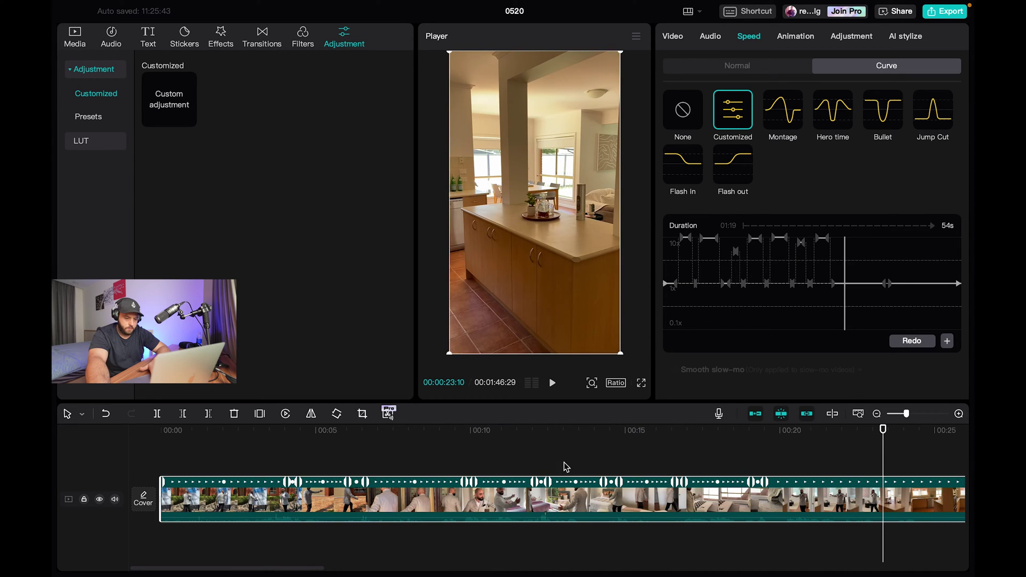
Step: Play back the hallway ramp and raise the section between added speed points at 00:00:22:08 and 00:00:24:21 to about 8x
{"action": "left_click", "coordinate": [711, 434]}
{"action": "key", "text": "space"}
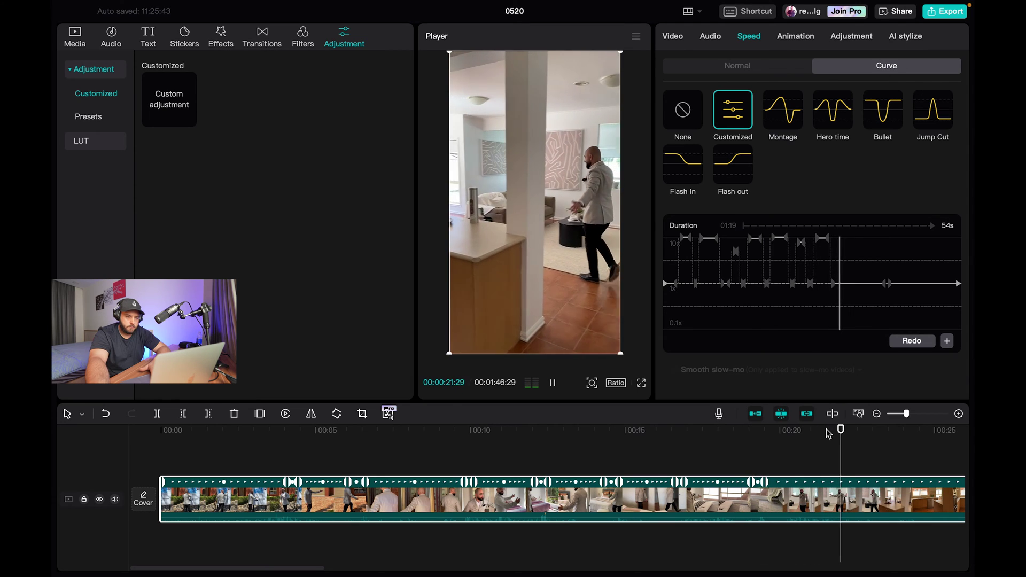
{"action": "key", "text": "space"}
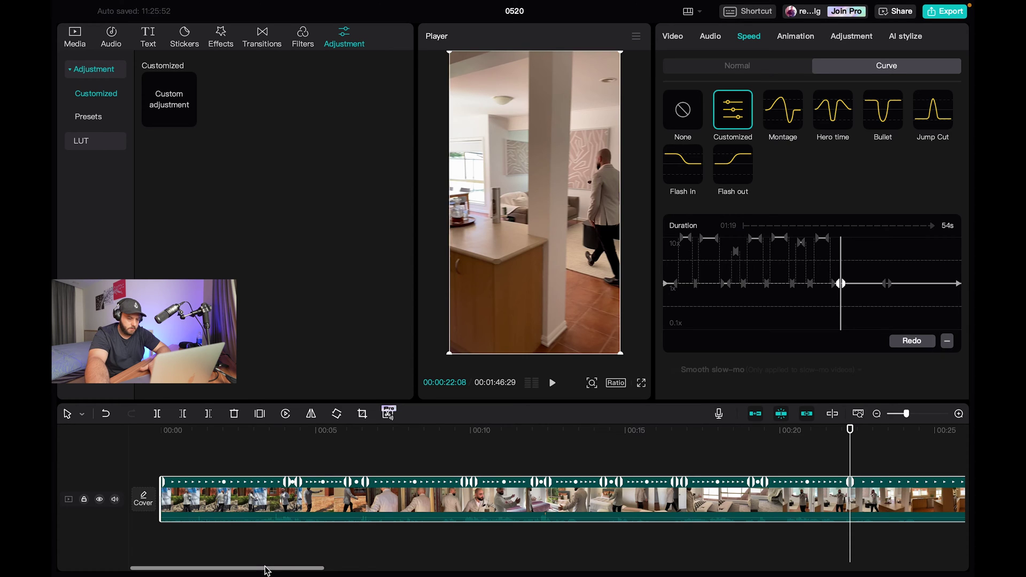
{"action": "left_click_drag", "start_coordinate": [268, 566], "coordinate": [359, 566]}
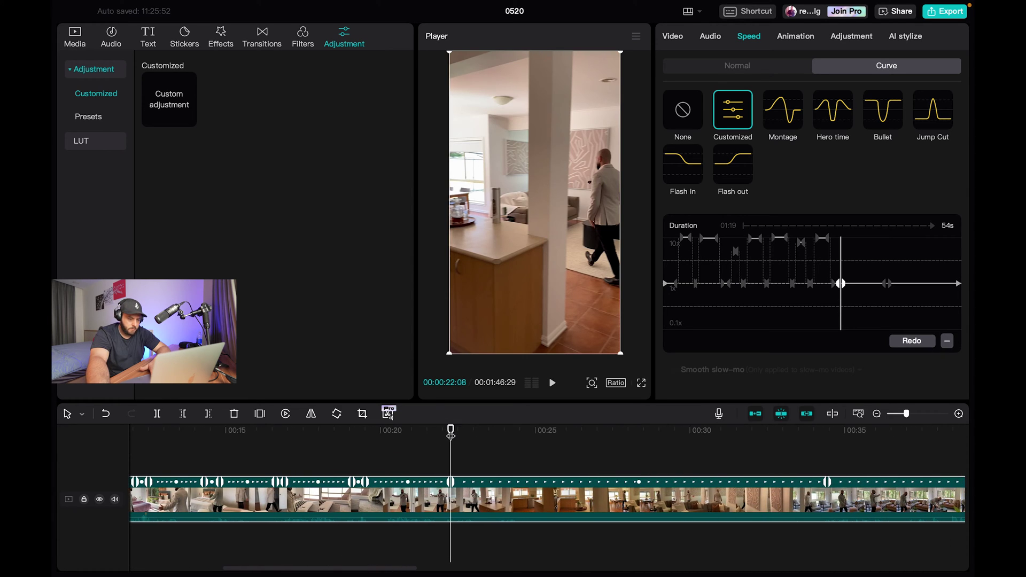
{"action": "mouse_move", "coordinate": [453, 427]}
{"action": "left_mouse_down"}
{"action": "mouse_move", "coordinate": [556, 424]}
{"action": "mouse_move", "coordinate": [526, 423]}
{"action": "left_mouse_up"}
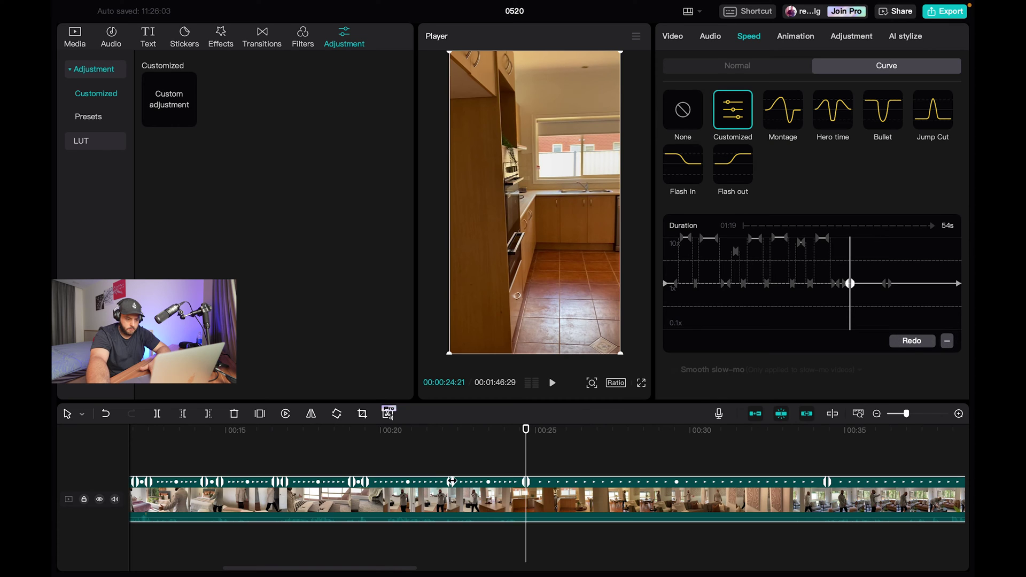
{"action": "left_click_drag", "start_coordinate": [849, 283], "coordinate": [846, 247]}
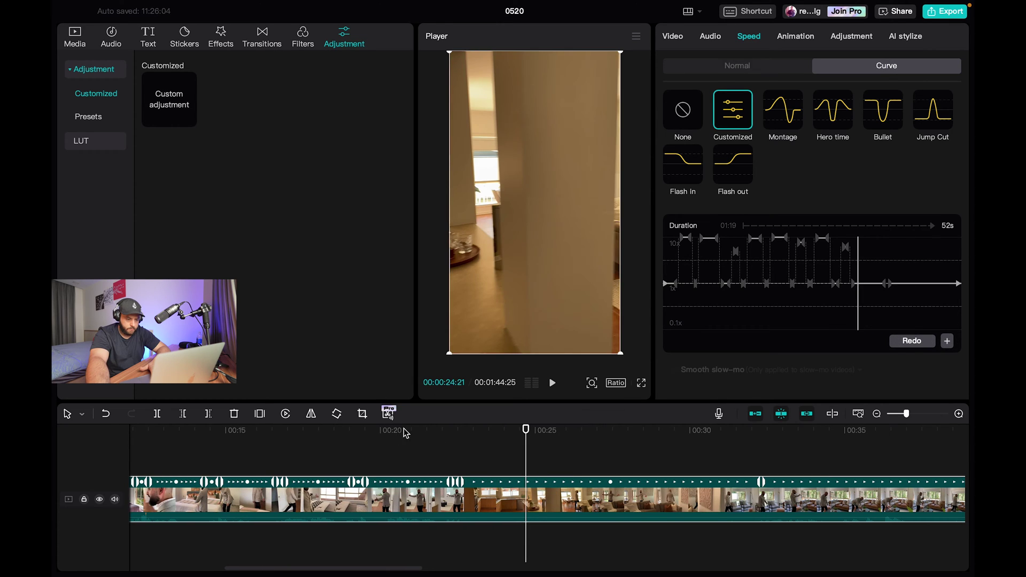
Step: Review the kitchen ramp and raise the section between added speed points at 00:00:24:09 and 00:00:25:25 to about 5x
{"action": "left_click", "coordinate": [410, 431]}
{"action": "key", "text": "space"}
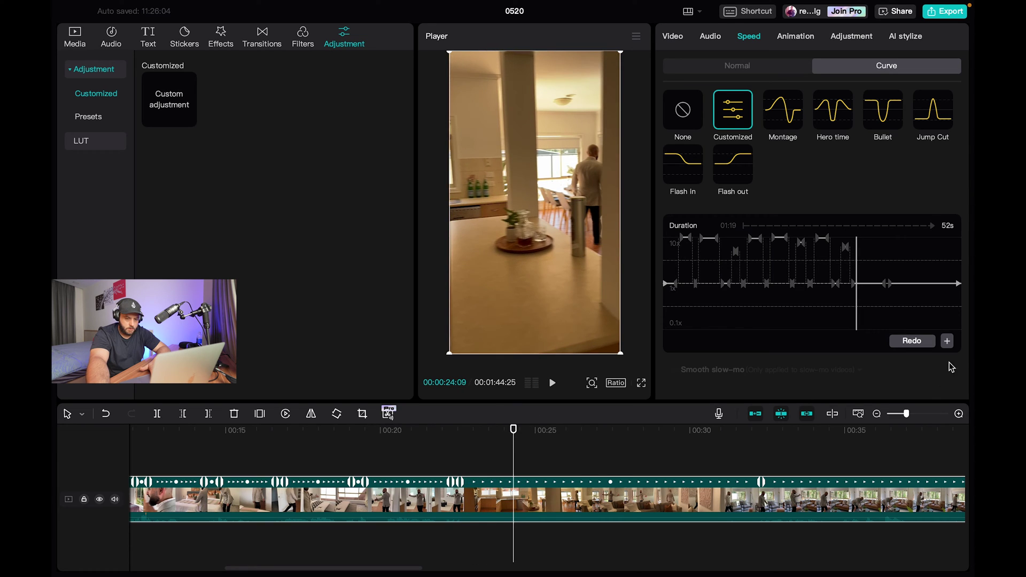
{"action": "left_click_drag", "start_coordinate": [517, 431], "coordinate": [560, 428]}
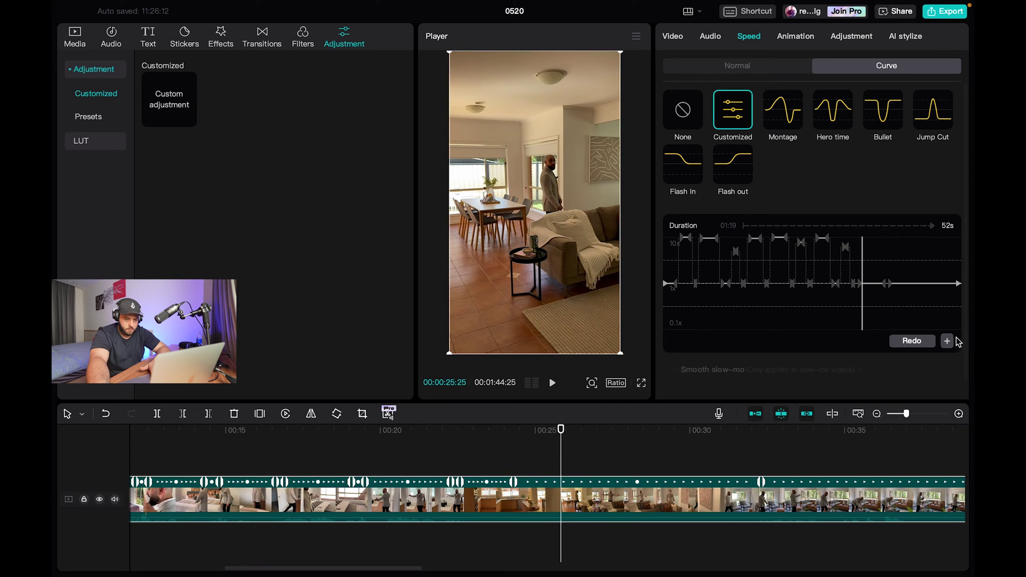
{"action": "mouse_move", "coordinate": [513, 481]}
{"action": "left_mouse_down"}
{"action": "mouse_move", "coordinate": [564, 480]}
{"action": "mouse_move", "coordinate": [518, 481]}
{"action": "left_mouse_up"}
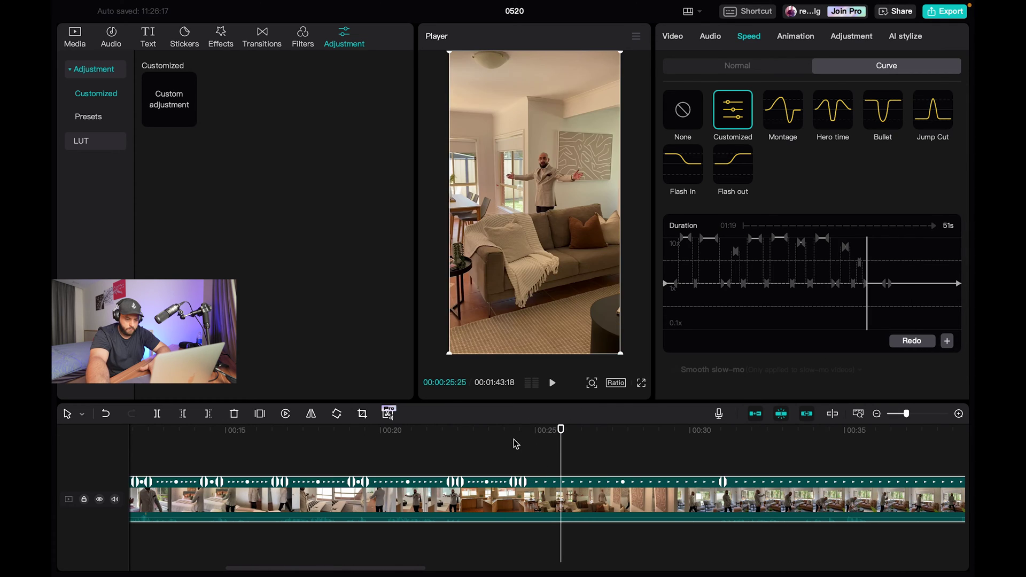
Step: Replace the preset speed point at 00:00:31:03 with points at 00:00:26:20 and 00:00:30:22 and raise the section between them to 10x
{"action": "left_click", "coordinate": [483, 430]}
{"action": "key", "text": "space"}
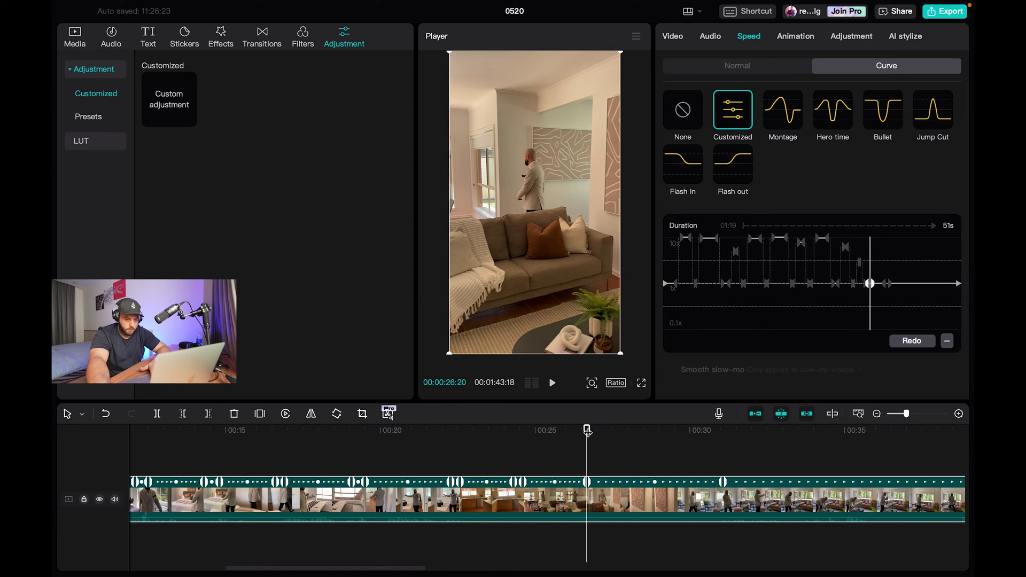
{"action": "left_click_drag", "start_coordinate": [586, 430], "coordinate": [724, 432]}
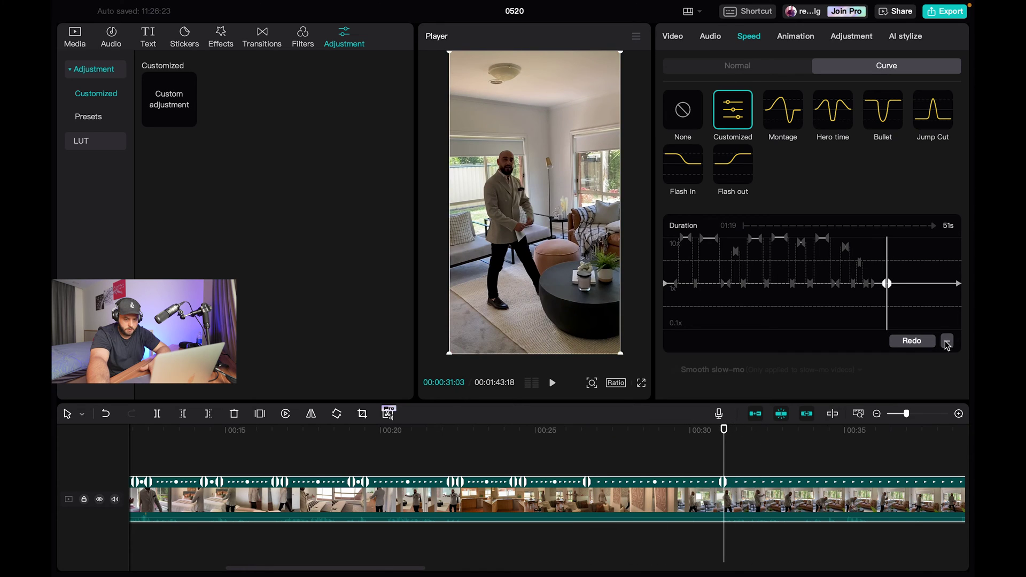
{"action": "left_click_drag", "start_coordinate": [589, 430], "coordinate": [713, 437]}
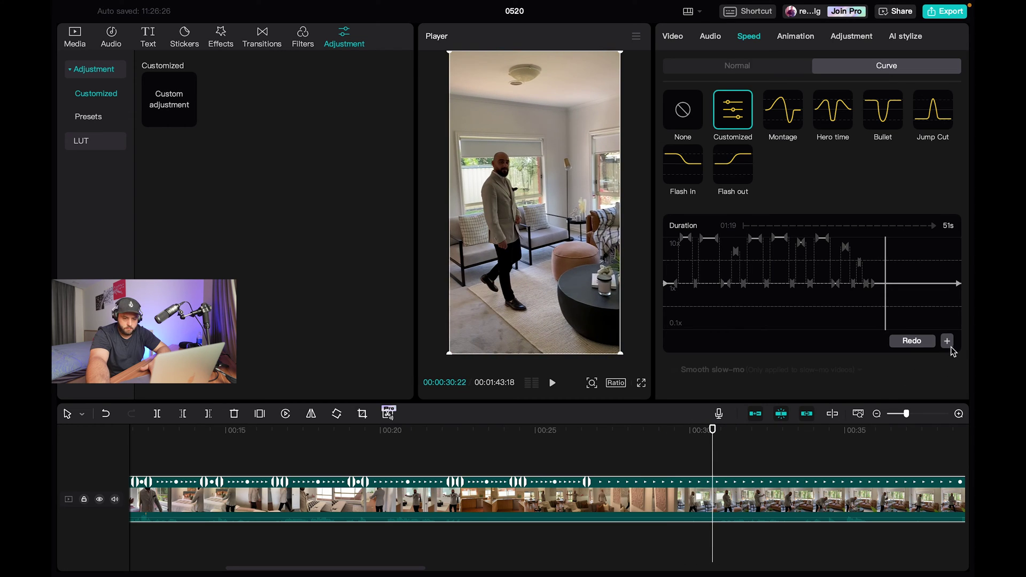
{"action": "left_click_drag", "start_coordinate": [588, 477], "coordinate": [682, 448]}
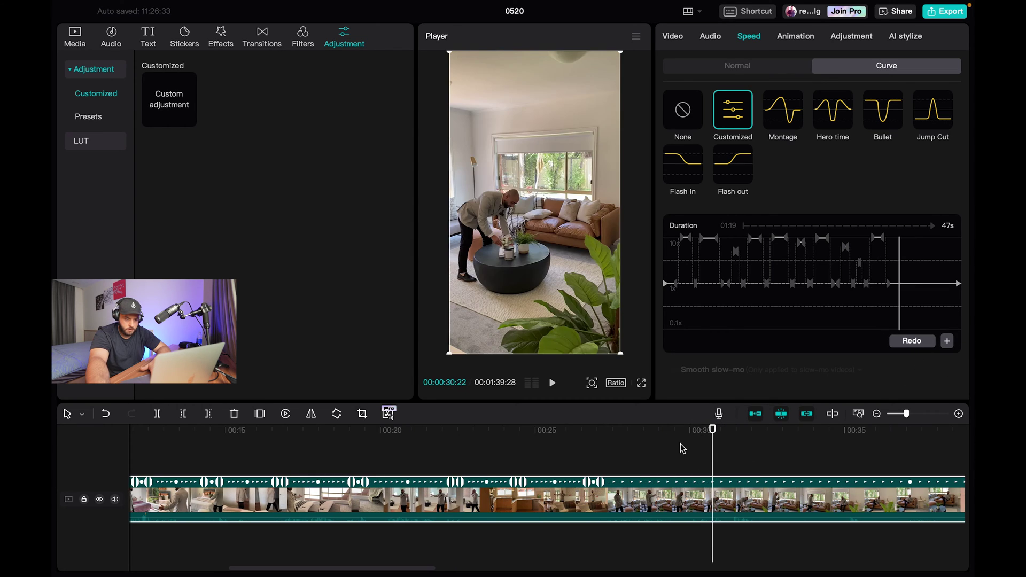
Step: Review the living room ramp and raise the section between added speed points at 00:00:31:18 and 00:00:34:25 to 10x
{"action": "left_click", "coordinate": [556, 432]}
{"action": "key", "text": "space"}
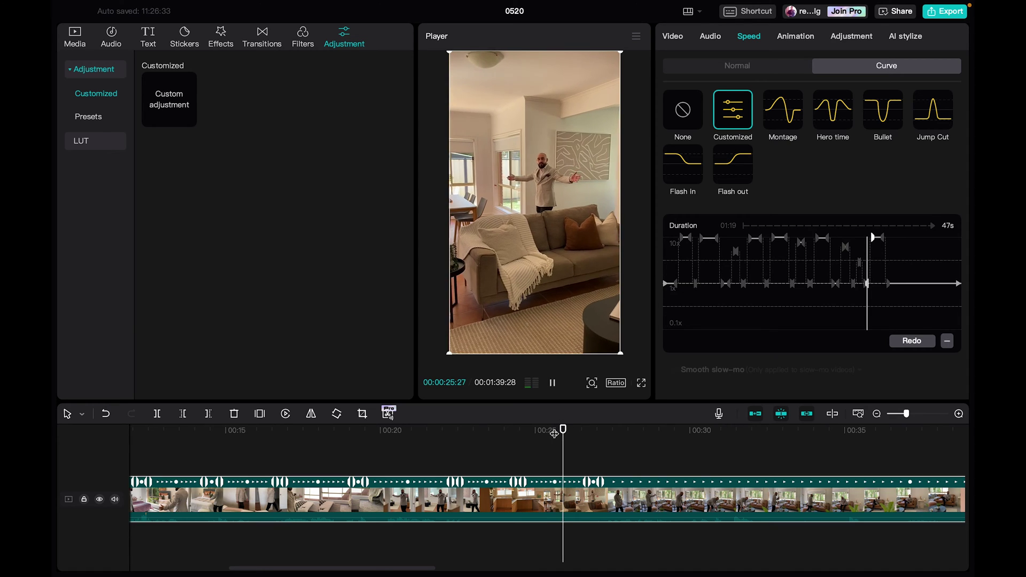
{"action": "key", "text": "space"}
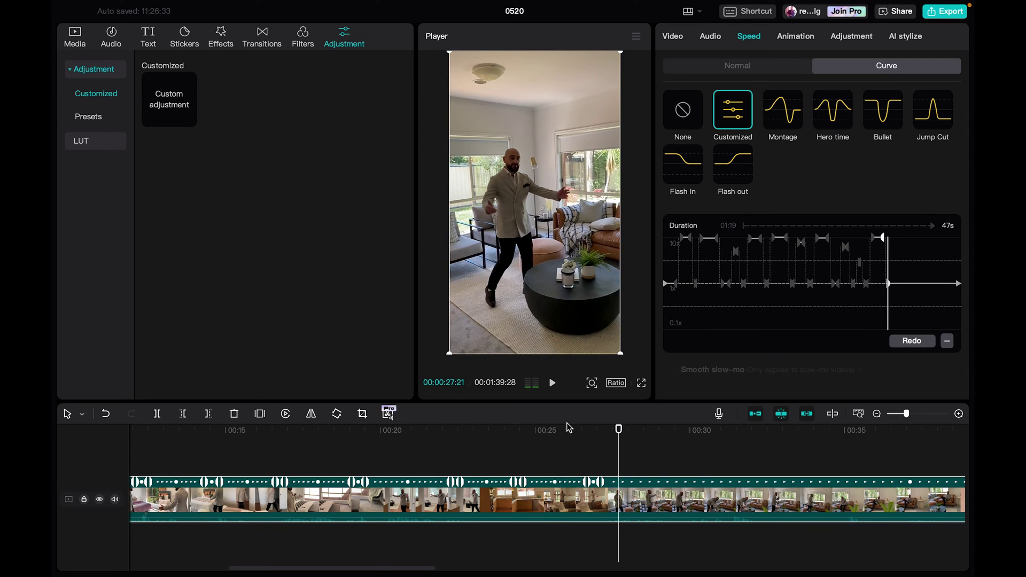
{"action": "key", "text": "space"}
{"action": "left_click", "coordinate": [559, 430]}
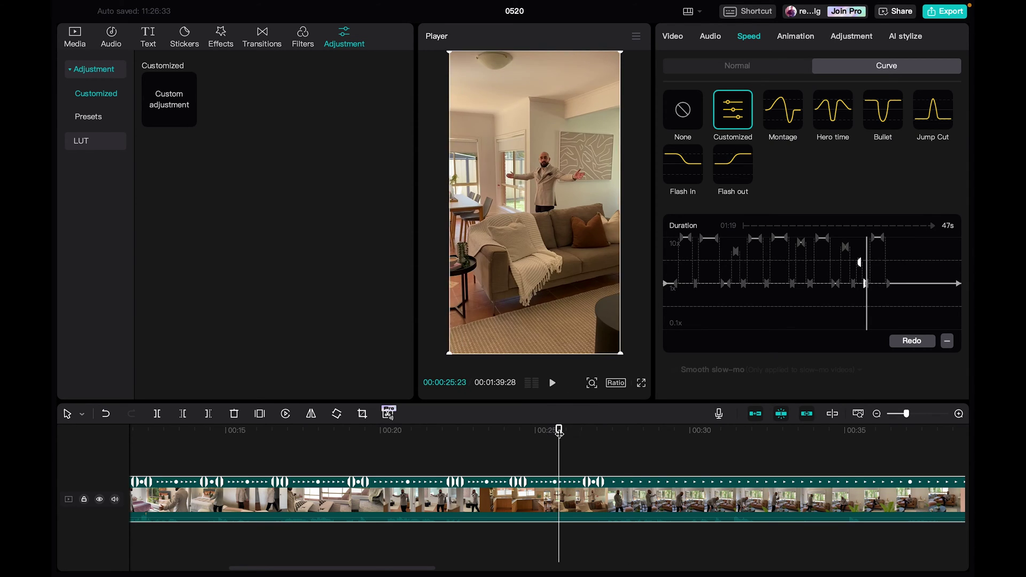
{"action": "left_click_drag", "start_coordinate": [559, 432], "coordinate": [580, 441]}
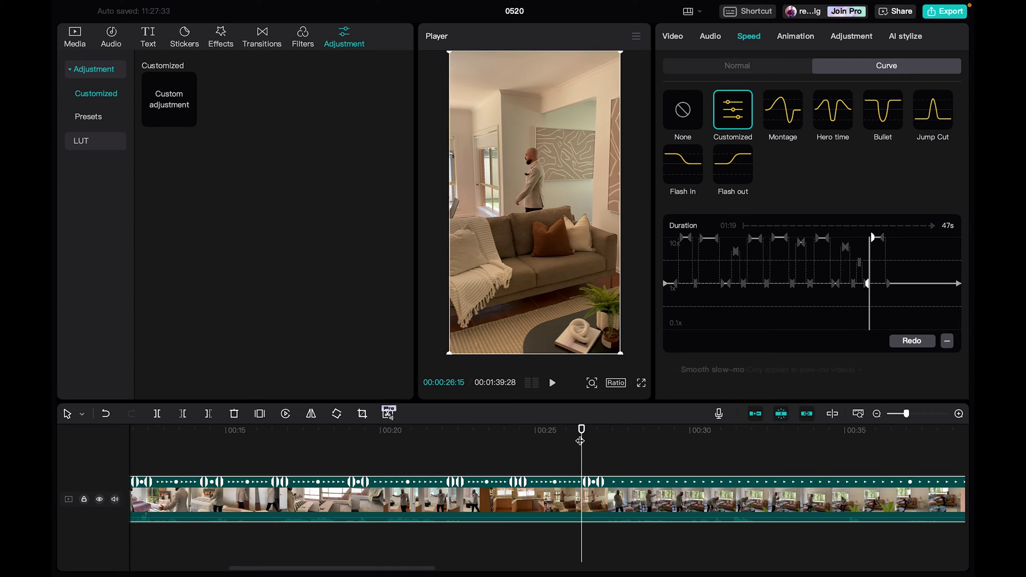
{"action": "left_click", "coordinate": [533, 431]}
{"action": "key", "text": "space"}
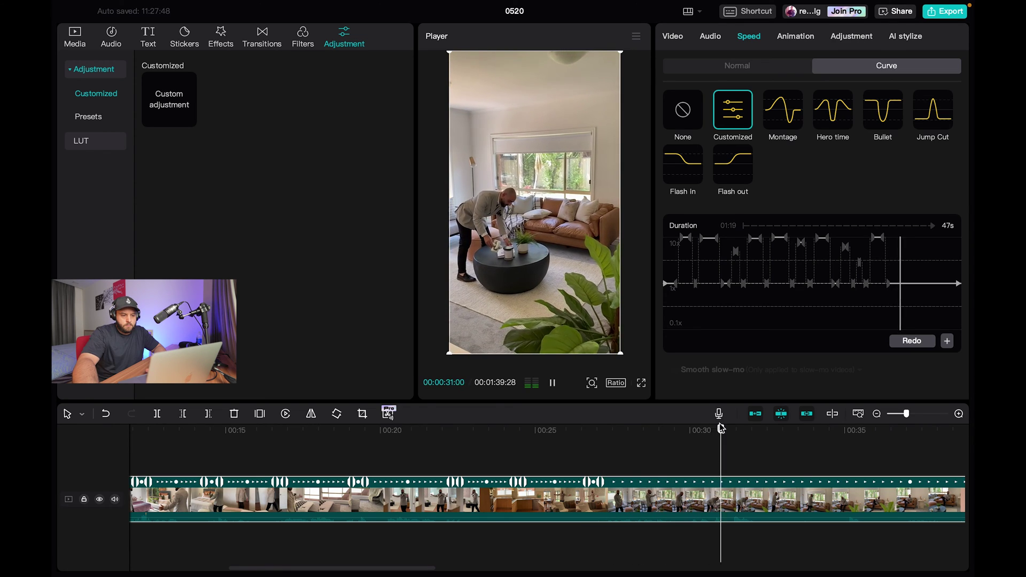
{"action": "left_click_drag", "start_coordinate": [730, 426], "coordinate": [739, 427]}
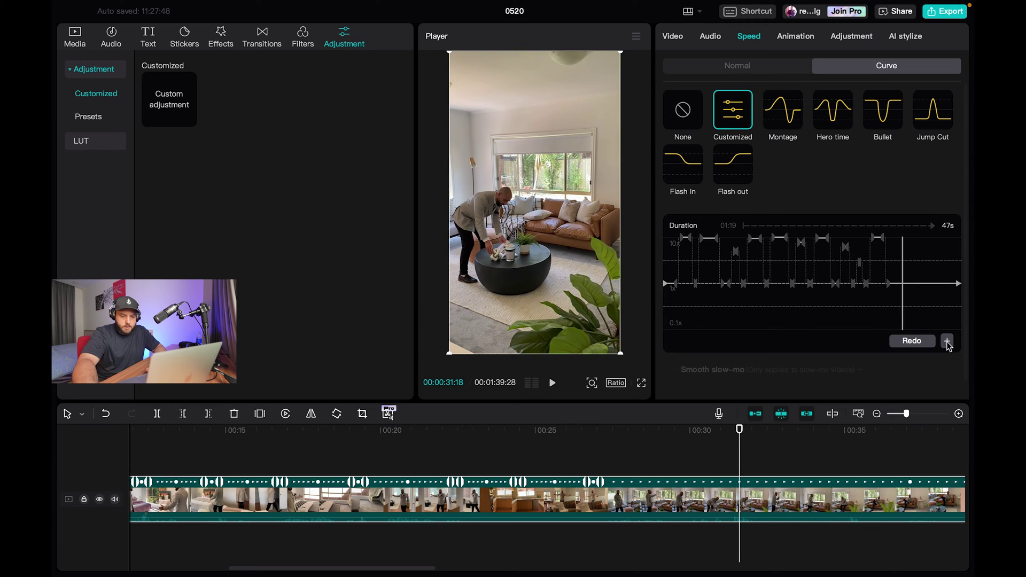
{"action": "left_click_drag", "start_coordinate": [739, 432], "coordinate": [865, 426]}
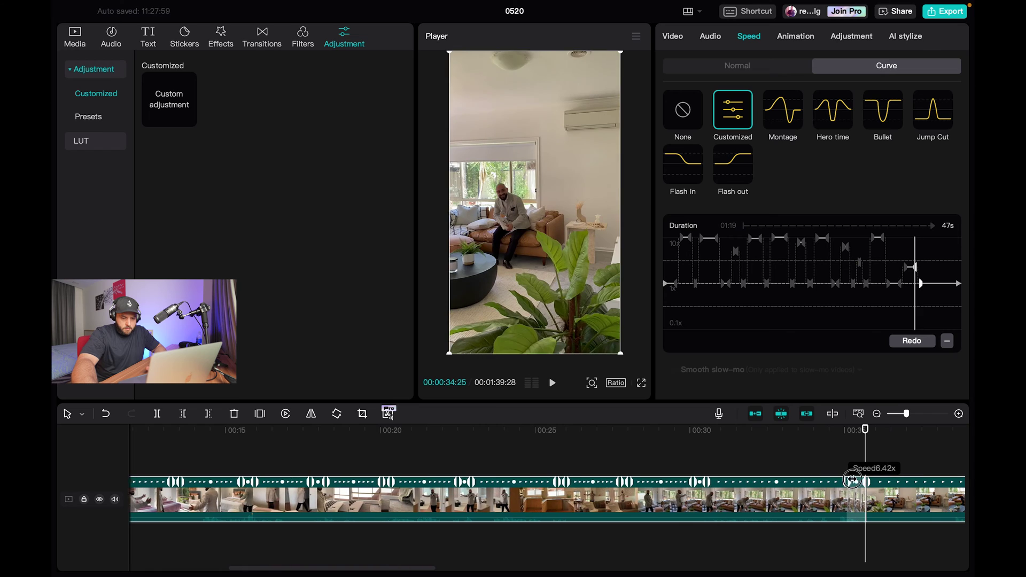
Step: Play back the sofa scene and raise the section between added speed points at 00:00:34:23 and near 00:00:39 to about 7.6x
{"action": "left_click", "coordinate": [595, 431]}
{"action": "key", "text": "space"}
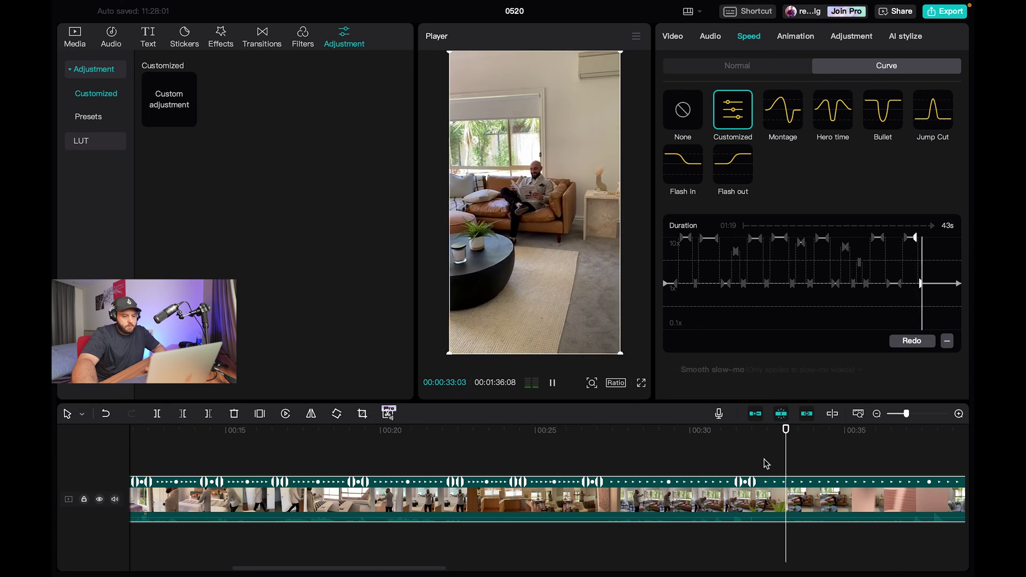
{"action": "left_click", "coordinate": [837, 427]}
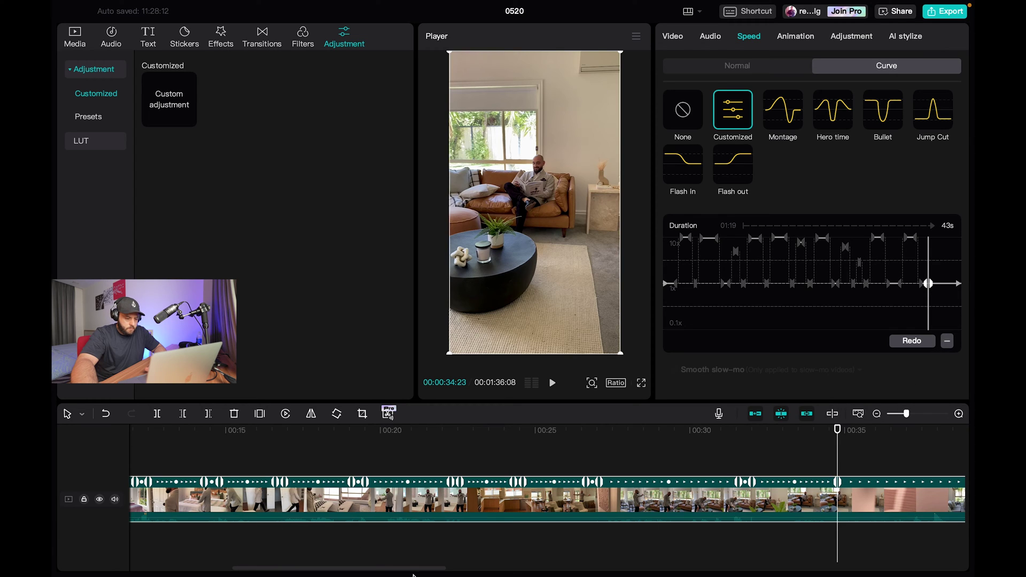
{"action": "left_click", "coordinate": [877, 413]}
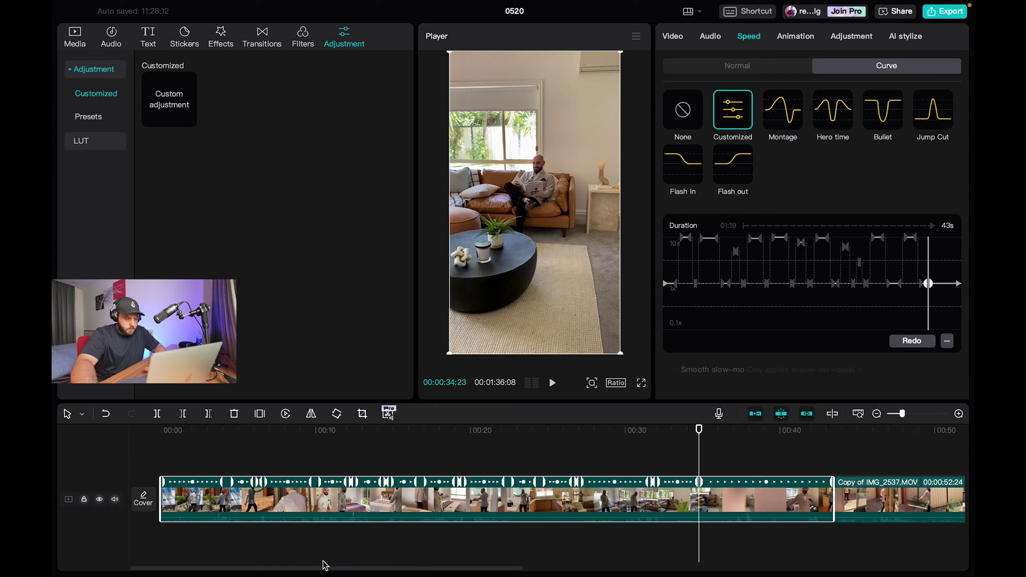
{"action": "left_click_drag", "start_coordinate": [321, 568], "coordinate": [357, 568]}
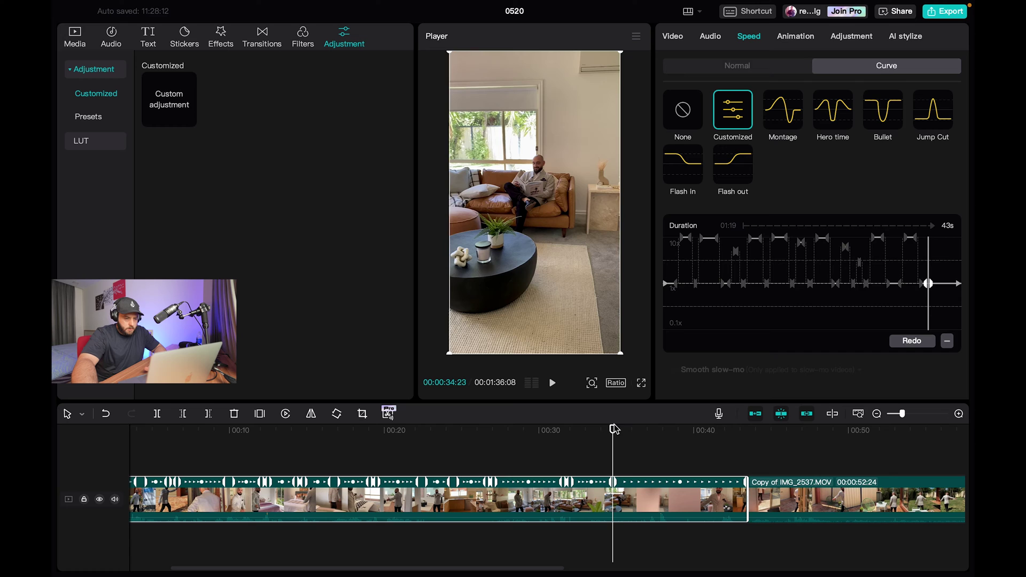
{"action": "left_click_drag", "start_coordinate": [613, 429], "coordinate": [682, 426]}
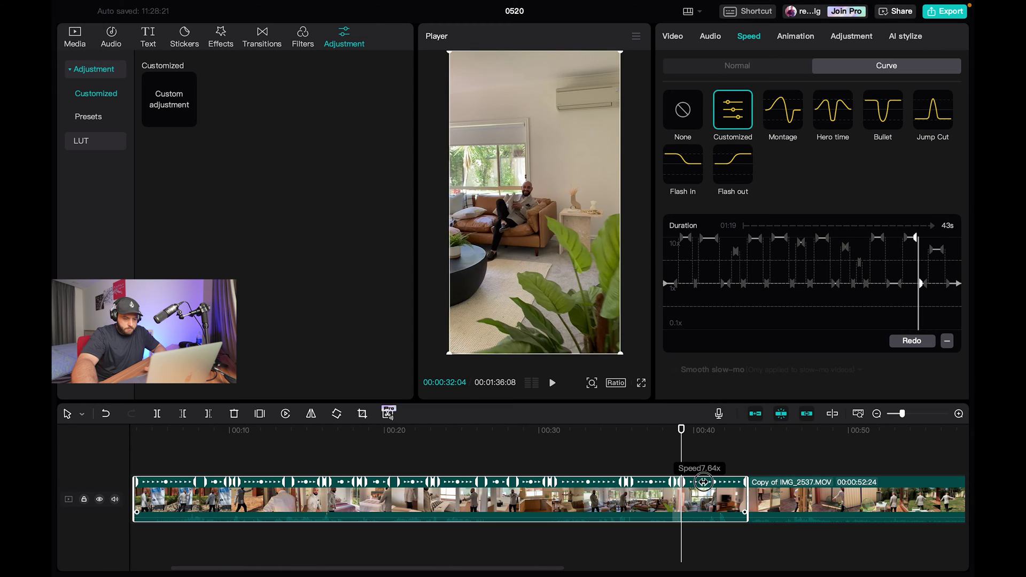
Step: Play back the previous ramp, add a speed point at 00:00:38:08 and raise the first clip's final section to about 4.4x
{"action": "left_click", "coordinate": [585, 431]}
{"action": "key", "text": "space"}
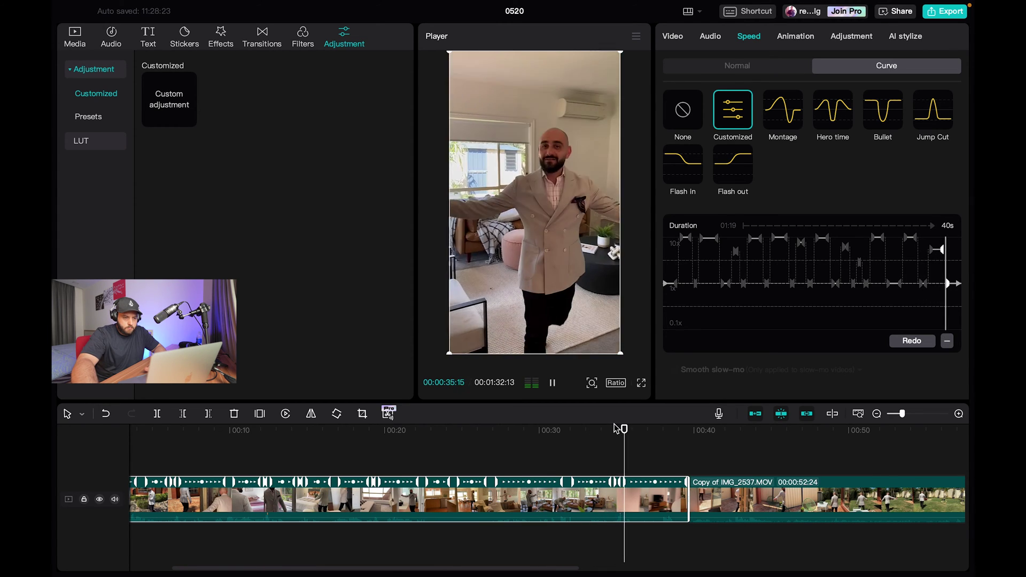
{"action": "left_click", "coordinate": [643, 427]}
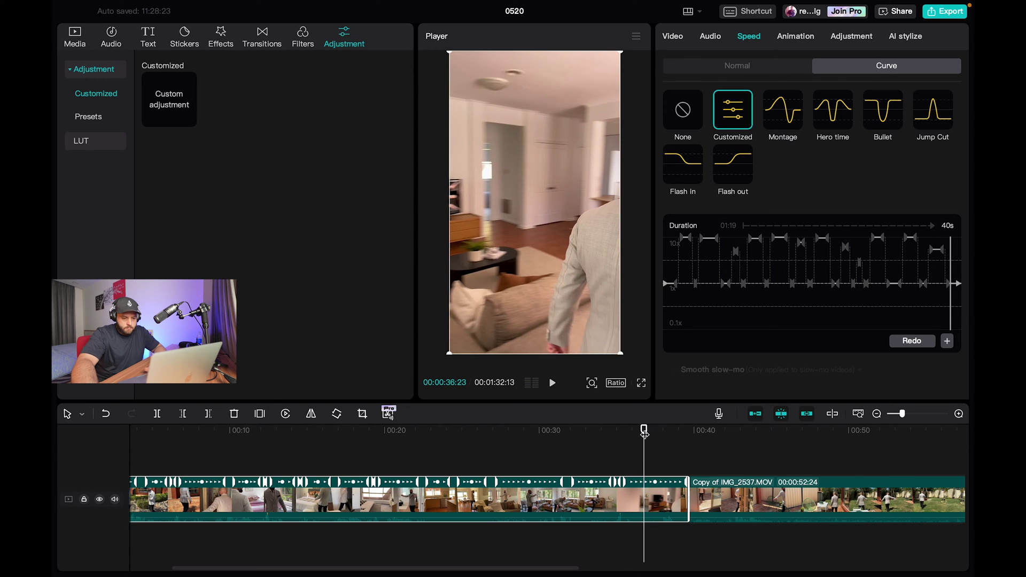
{"action": "left_click_drag", "start_coordinate": [644, 431], "coordinate": [668, 431]}
{"action": "mouse_move", "coordinate": [682, 427]}
{"action": "left_mouse_down"}
{"action": "mouse_move", "coordinate": [712, 428]}
{"action": "mouse_move", "coordinate": [649, 434]}
{"action": "mouse_move", "coordinate": [680, 431]}
{"action": "mouse_move", "coordinate": [667, 431]}
{"action": "left_mouse_up"}
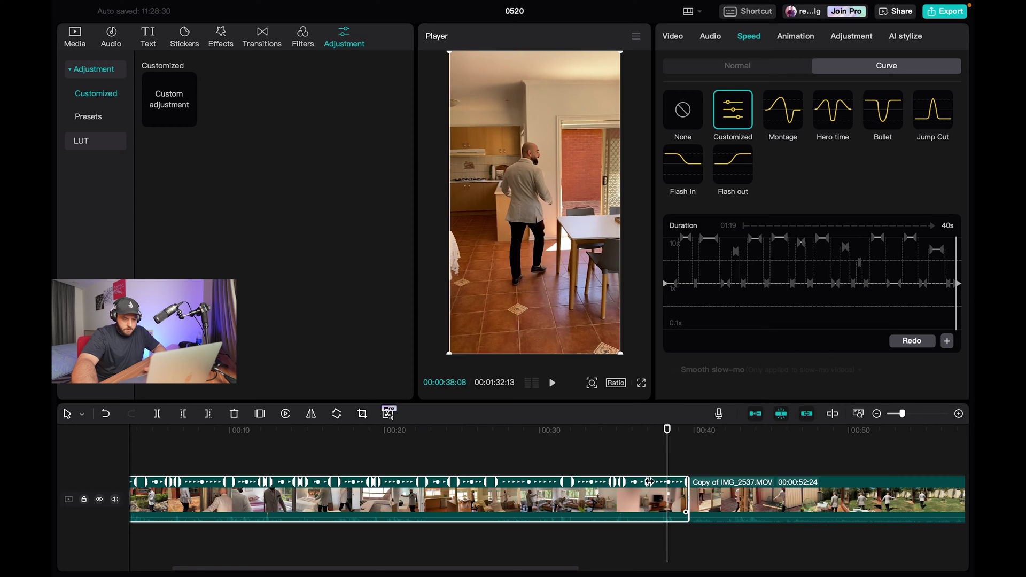
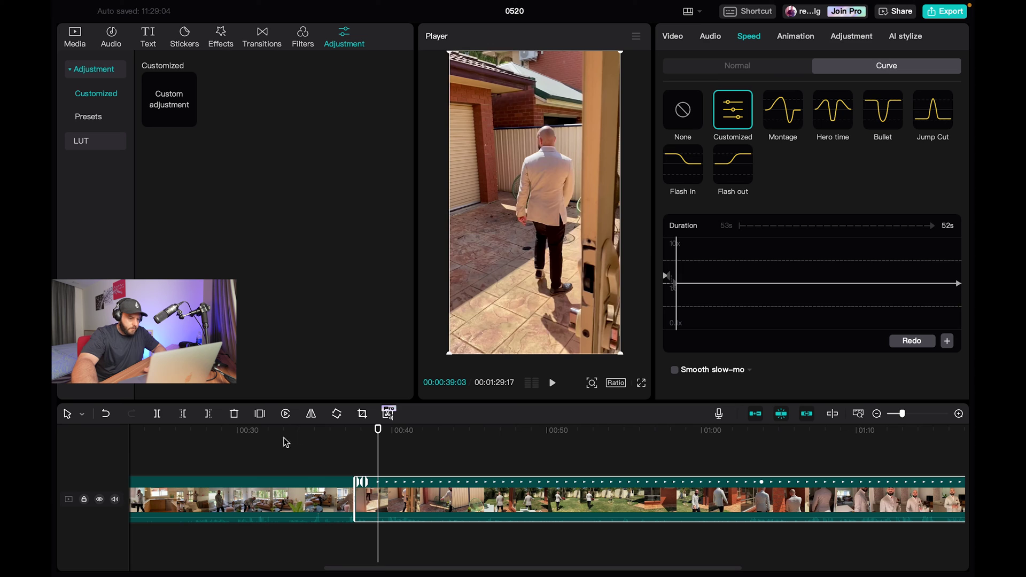
Step: Play back the join between the two clips and raise the second clip's starting speed point to 10x
{"action": "left_click", "coordinate": [268, 433]}
{"action": "key", "text": "space"}
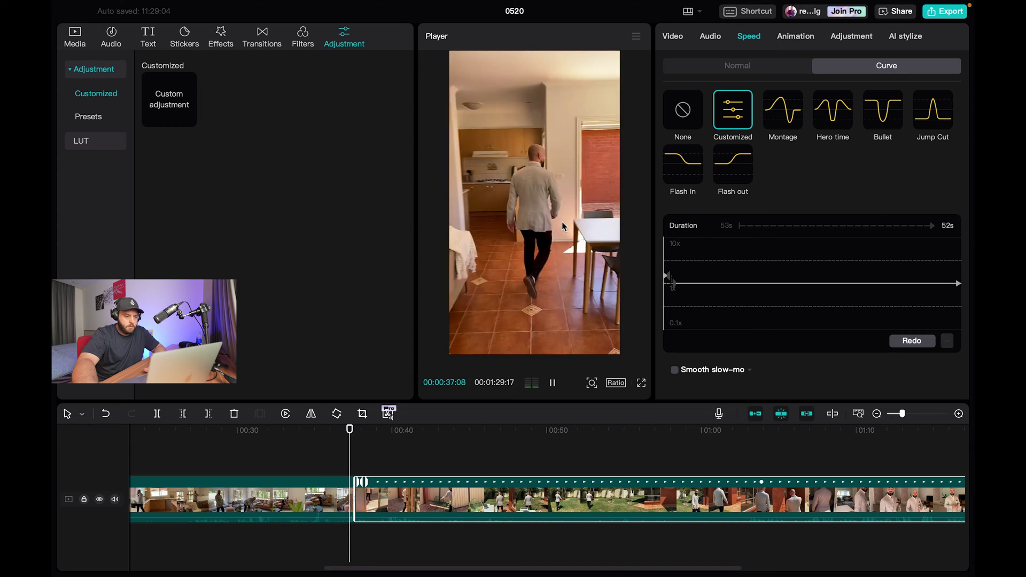
{"action": "key", "text": "space"}
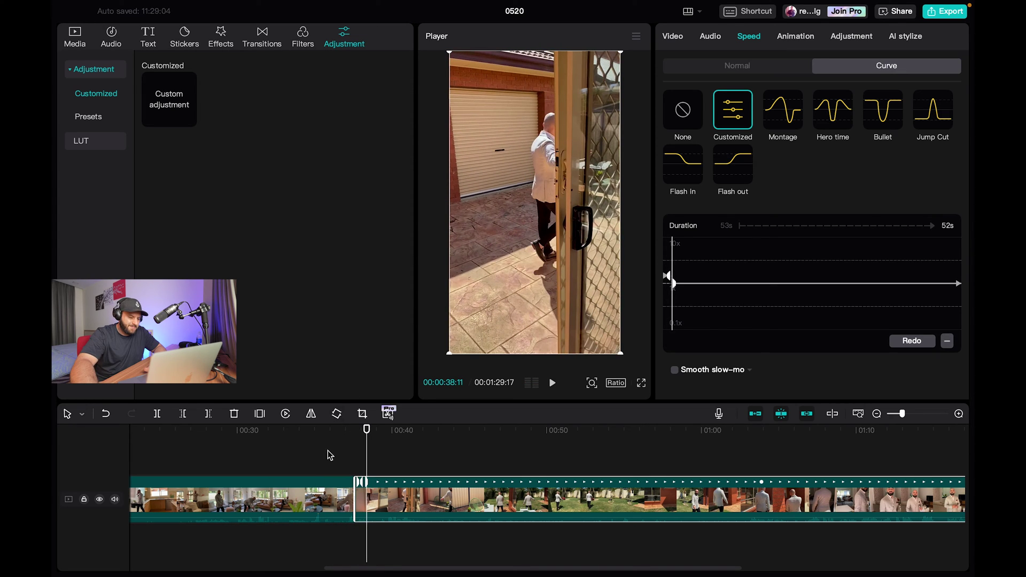
{"action": "left_click", "coordinate": [333, 435]}
{"action": "key", "text": "space"}
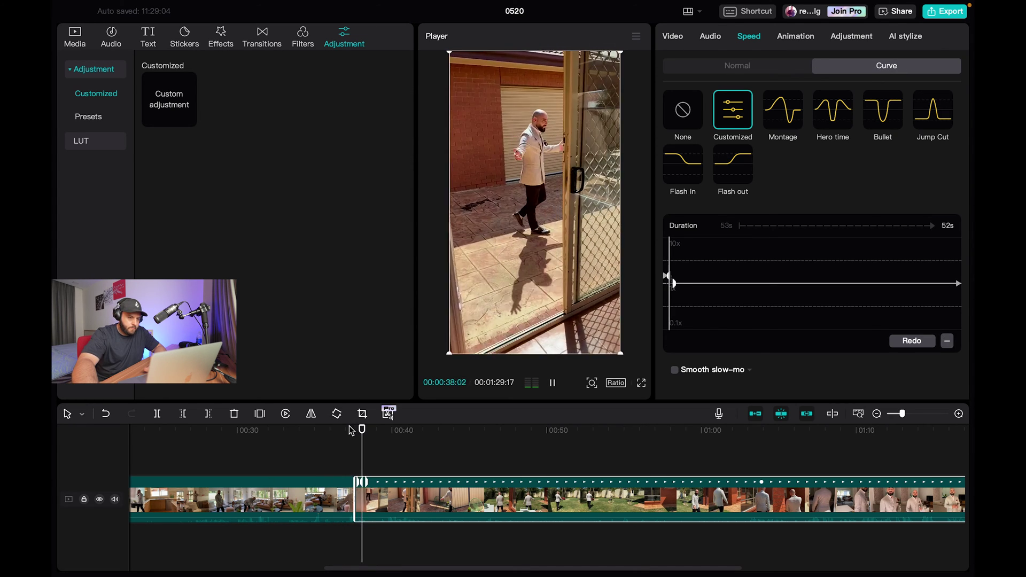
{"action": "left_click", "coordinate": [345, 430]}
{"action": "left_click", "coordinate": [667, 286]}
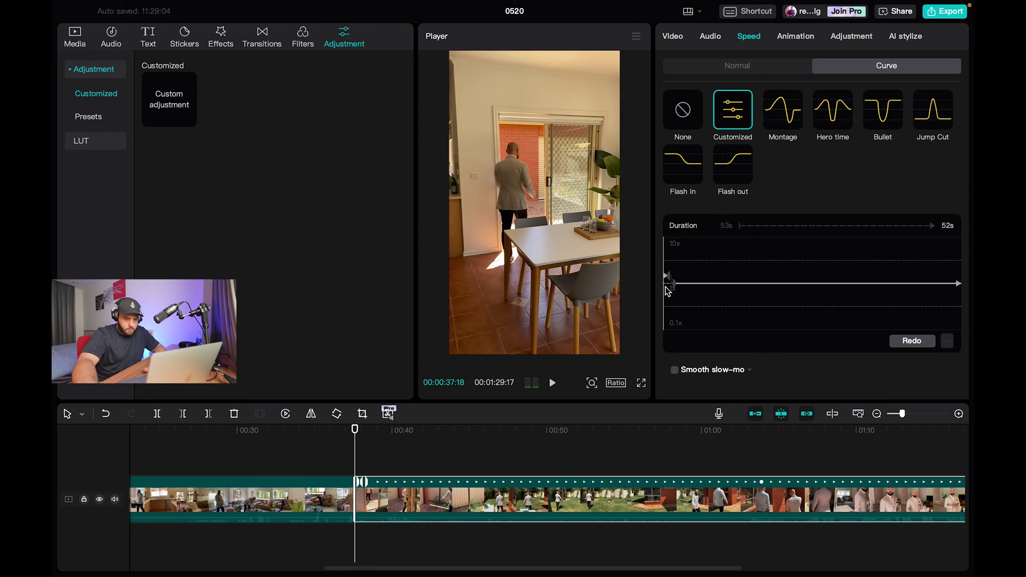
{"action": "left_click_drag", "start_coordinate": [667, 279], "coordinate": [665, 236]}
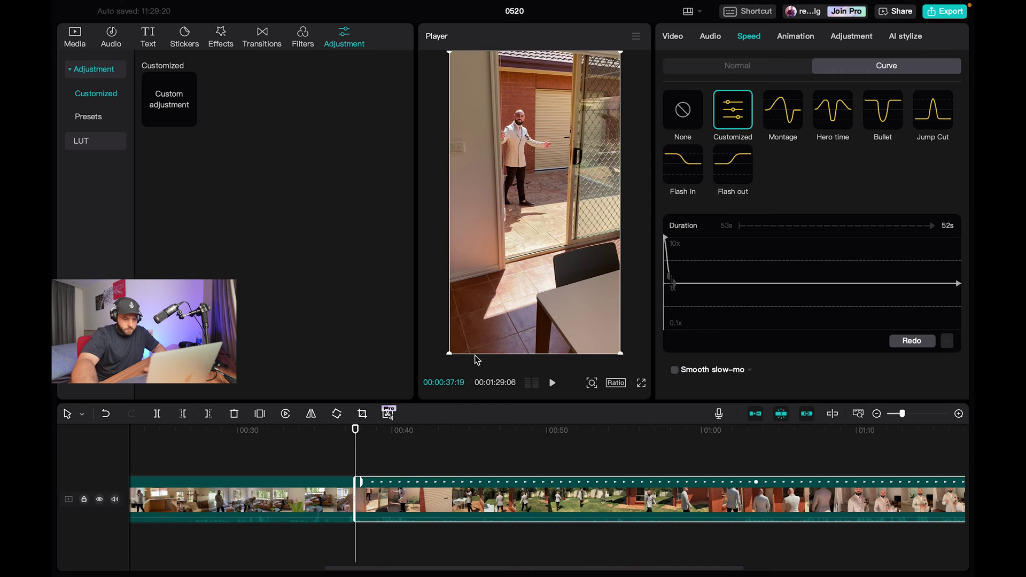
Step: Review the join again and raise the first clip's ending speed point to 10x
{"action": "left_click", "coordinate": [308, 430]}
{"action": "key", "text": "space"}
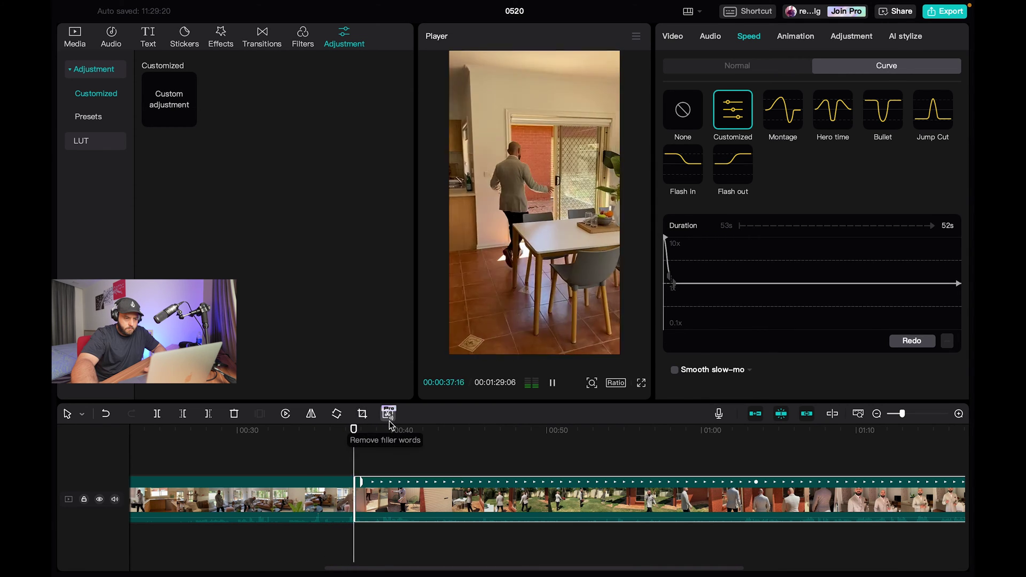
{"action": "left_click", "coordinate": [338, 430]}
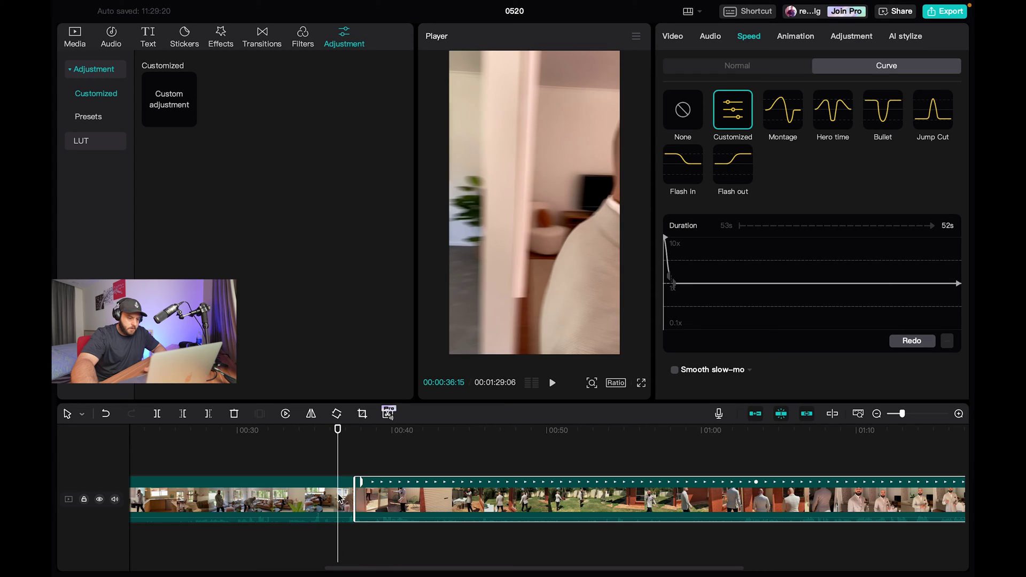
{"action": "left_click", "coordinate": [338, 498]}
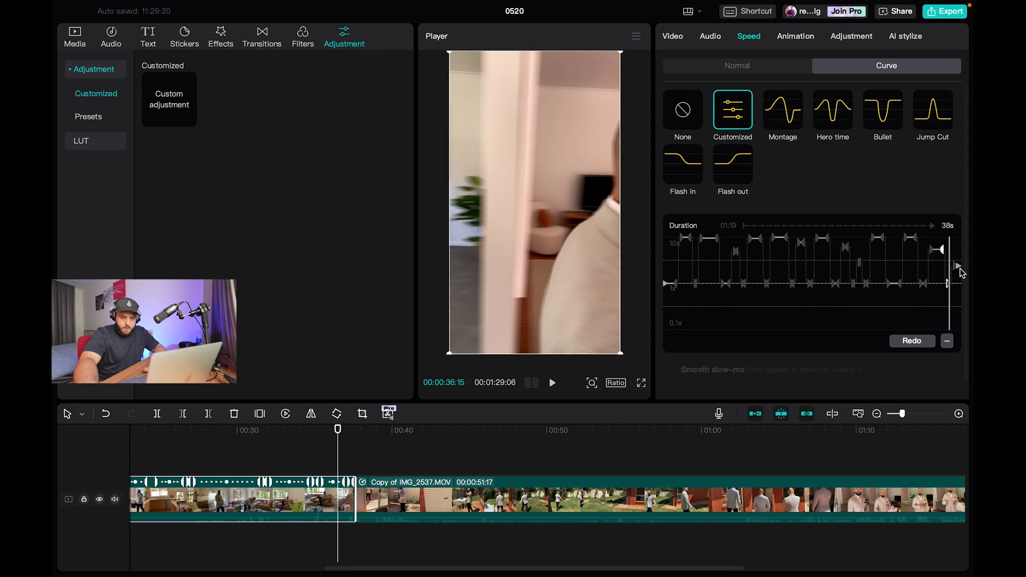
{"action": "left_click_drag", "start_coordinate": [960, 269], "coordinate": [966, 233]}
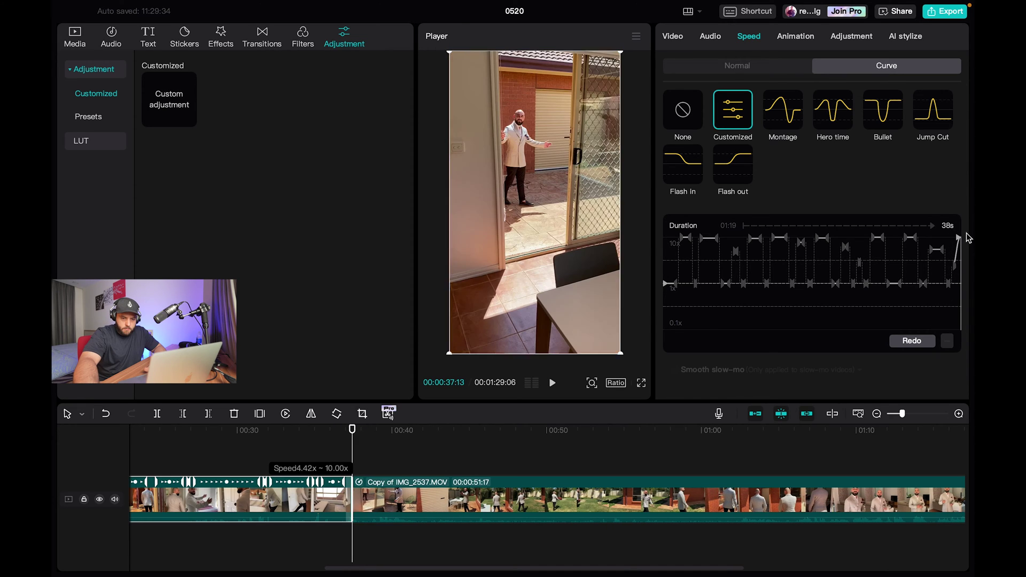
Step: Play back the join and raise the second clip's section between added speed points at 00:00:40:20 and 00:00:43:16 to about 5x
{"action": "left_click", "coordinate": [323, 432]}
{"action": "key", "text": "space"}
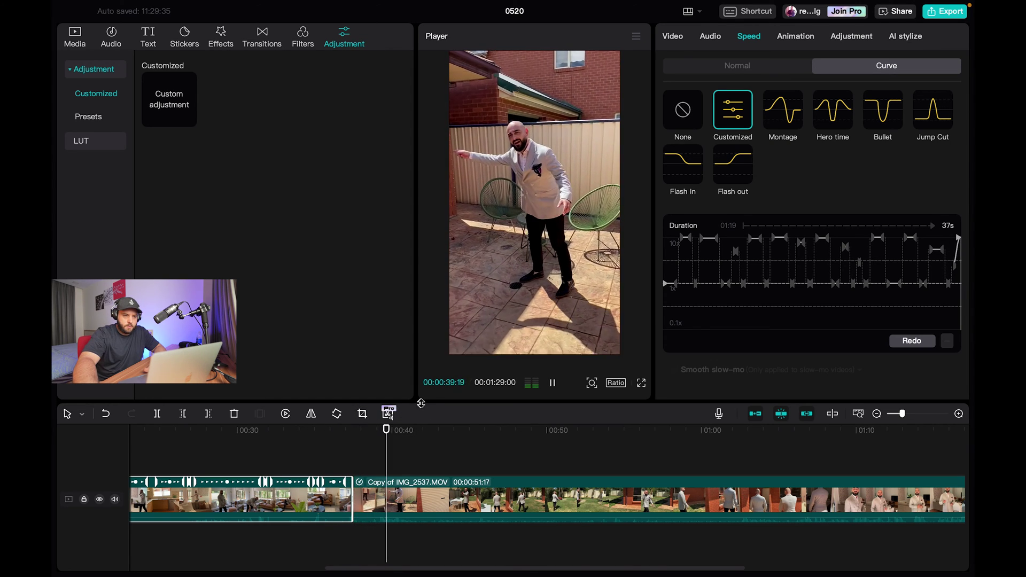
{"action": "key", "text": "space"}
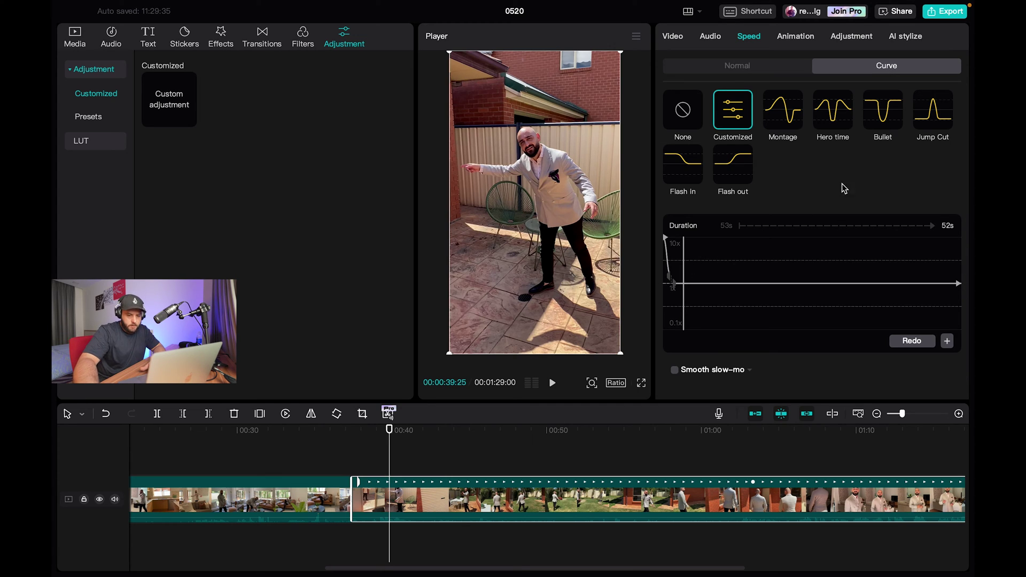
{"action": "mouse_move", "coordinate": [389, 434]}
{"action": "left_mouse_down"}
{"action": "mouse_move", "coordinate": [362, 428]}
{"action": "mouse_move", "coordinate": [402, 426]}
{"action": "left_mouse_up"}
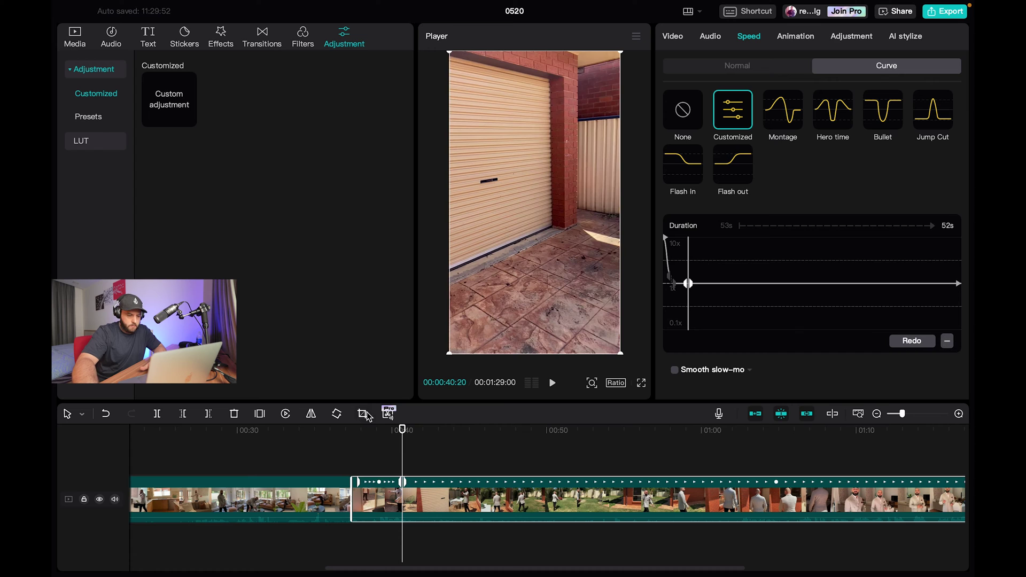
{"action": "left_click_drag", "start_coordinate": [405, 427], "coordinate": [447, 422]}
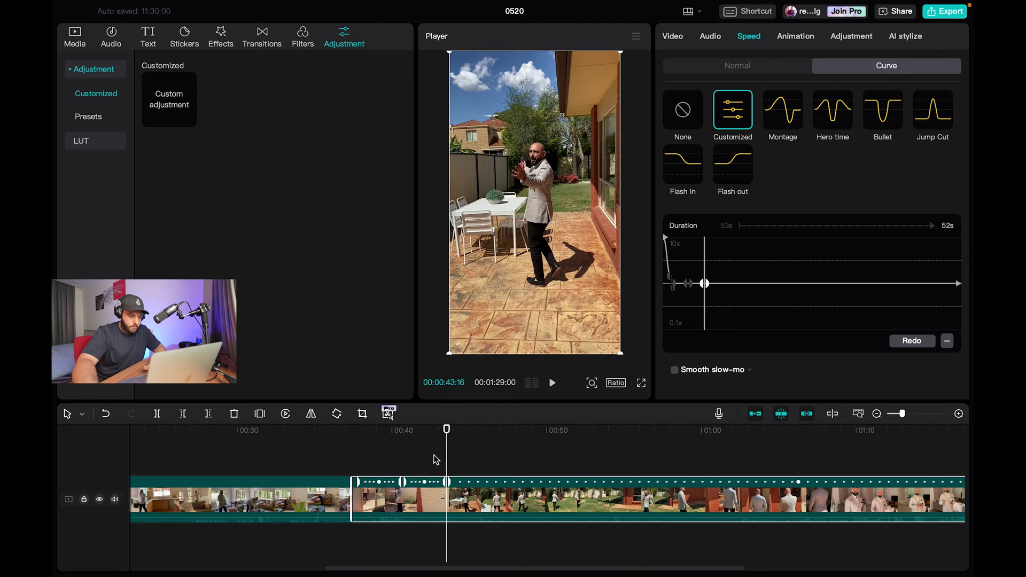
{"action": "left_click_drag", "start_coordinate": [407, 482], "coordinate": [437, 480]}
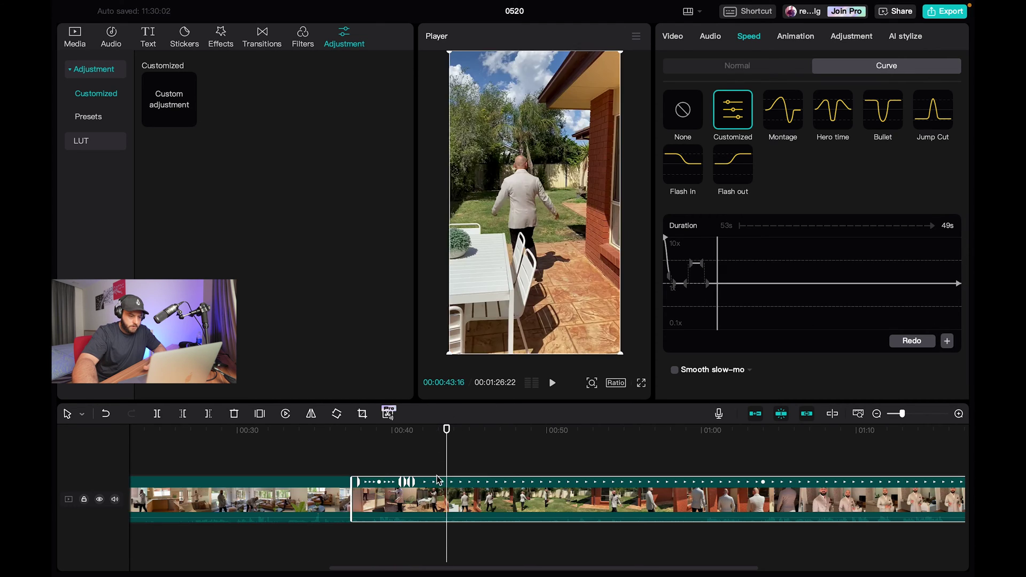
Step: Play back the previous ramp and add a speed point to the second clip at 00:00:43:01
{"action": "left_click", "coordinate": [380, 432]}
{"action": "key", "text": "space"}
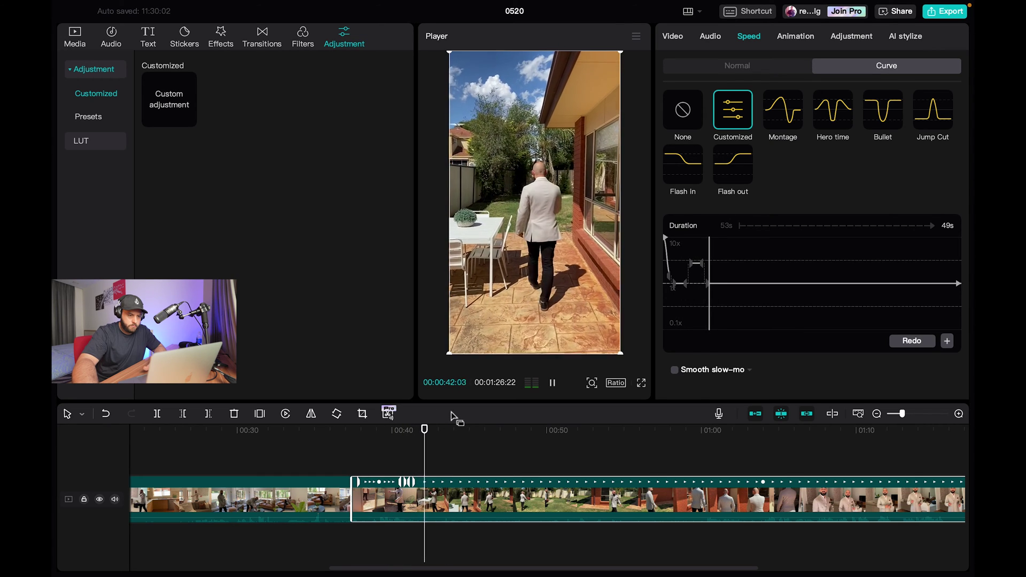
{"action": "key", "text": "space"}
{"action": "left_click", "coordinate": [435, 428]}
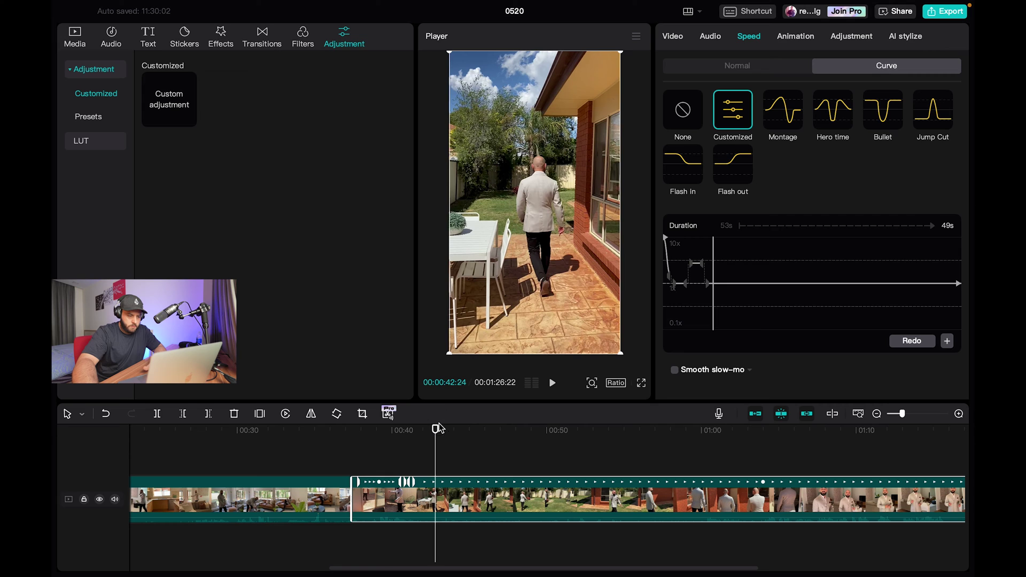
{"action": "left_click", "coordinate": [439, 428]}
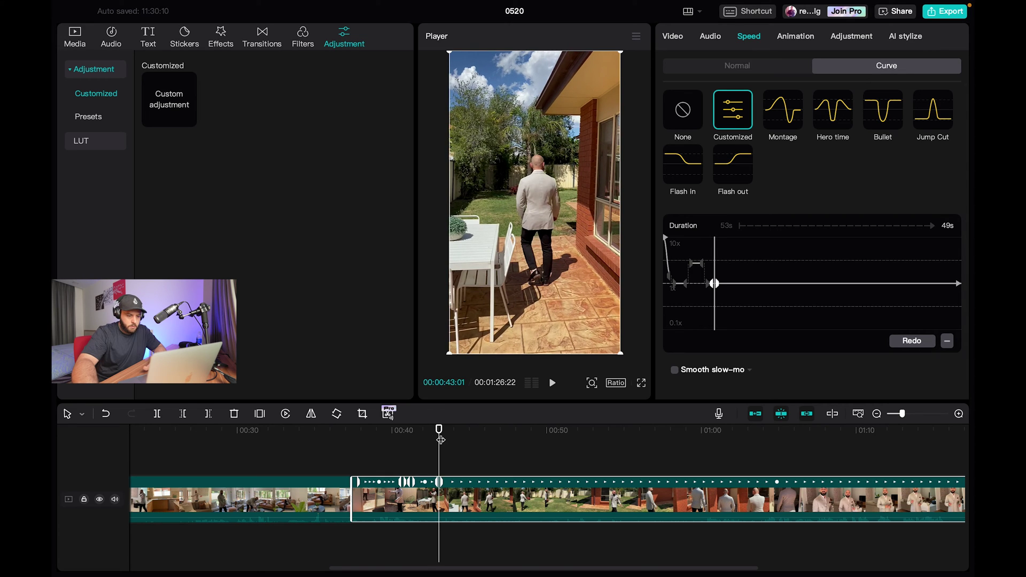
Step: Add a speed point at 00:00:45:17 and raise the second clip's speed between it and the point at 00:00:43:01
{"action": "left_click_drag", "start_coordinate": [439, 431], "coordinate": [477, 426]}
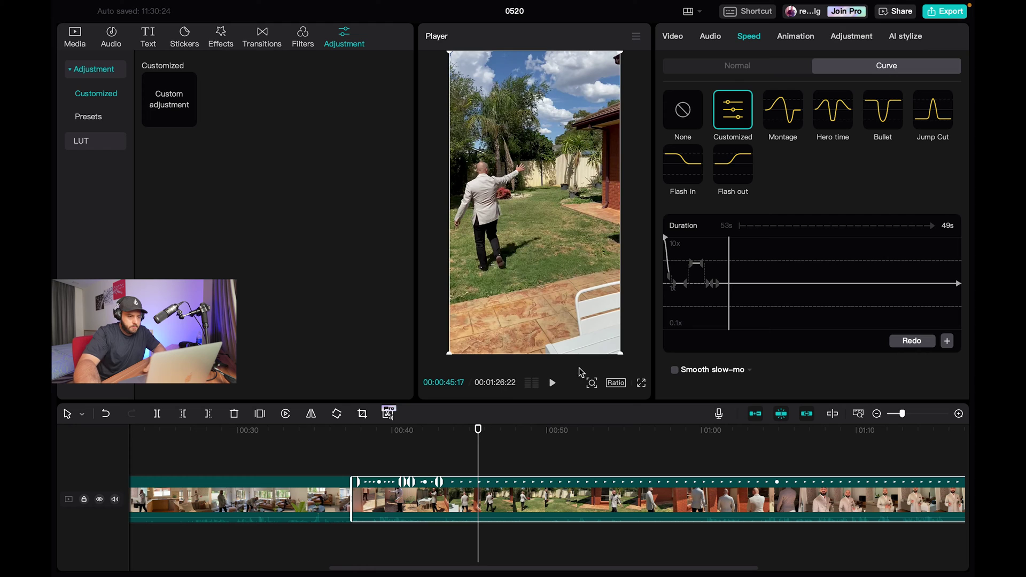
{"action": "left_click", "coordinate": [948, 341]}
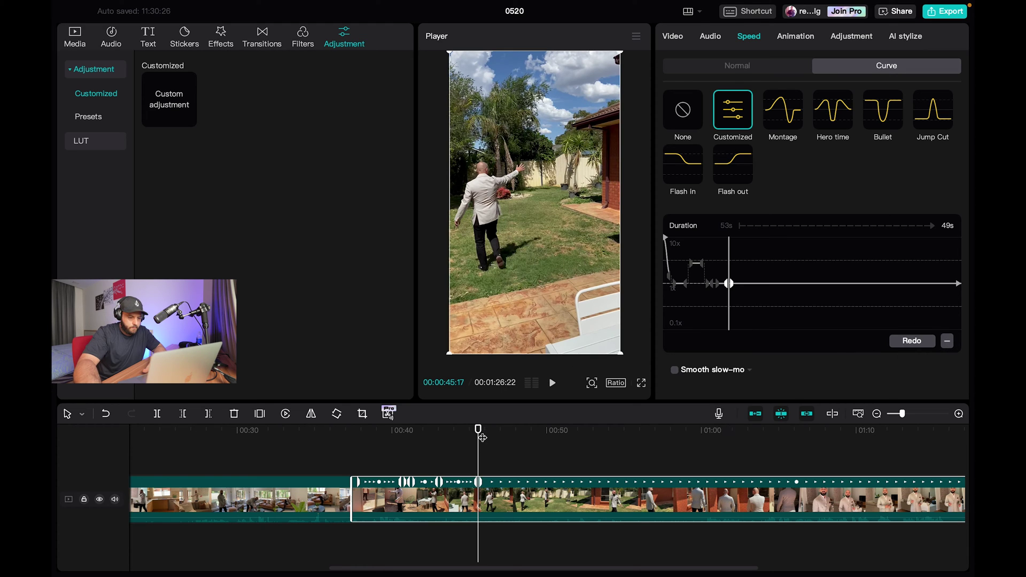
{"action": "left_click_drag", "start_coordinate": [478, 430], "coordinate": [518, 428]}
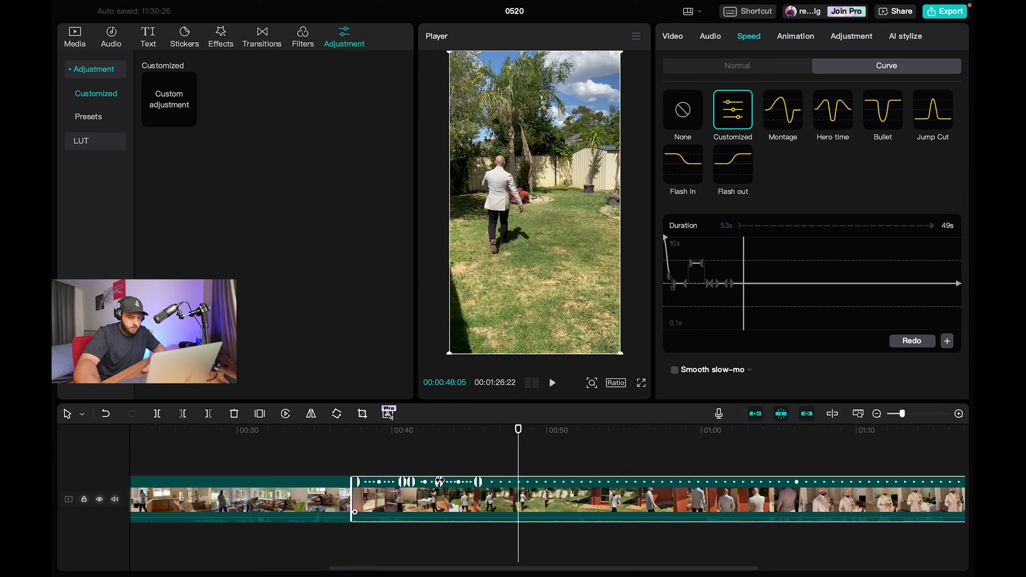
{"action": "left_click_drag", "start_coordinate": [439, 482], "coordinate": [433, 464]}
Step: Play back the ramp, add speed points at 00:00:45:13 and 00:00:53:00, and raise the section between them to 10x
{"action": "left_click", "coordinate": [393, 430]}
{"action": "key", "text": "space"}
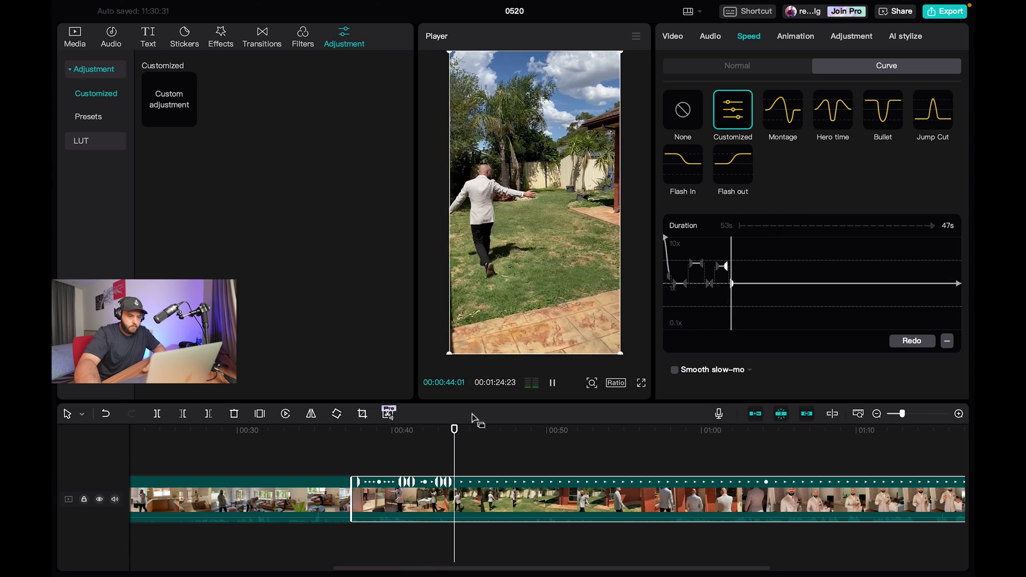
{"action": "key", "text": "space"}
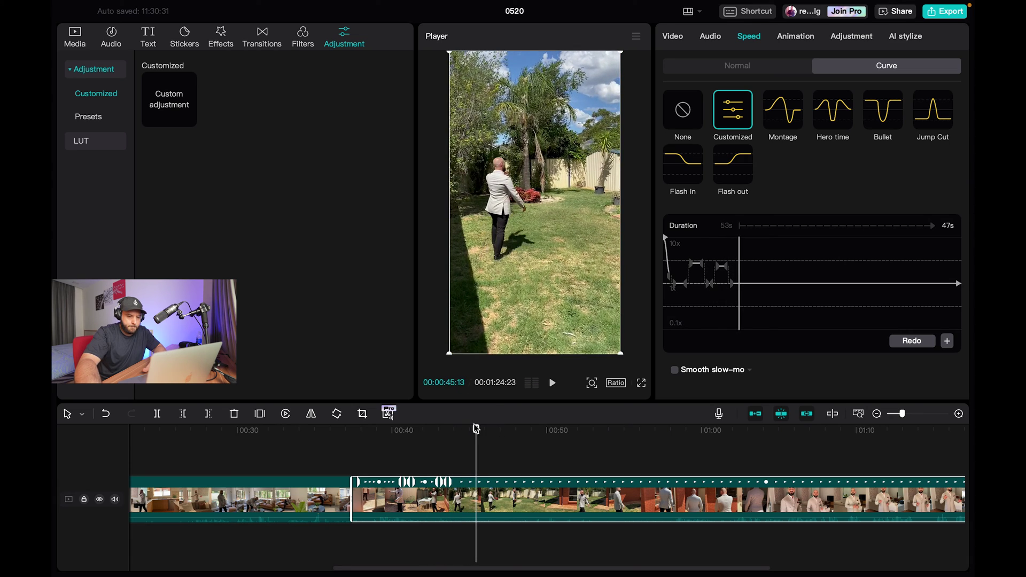
{"action": "mouse_move", "coordinate": [476, 432]}
{"action": "left_mouse_down"}
{"action": "mouse_move", "coordinate": [463, 432]}
{"action": "mouse_move", "coordinate": [648, 422]}
{"action": "mouse_move", "coordinate": [514, 429]}
{"action": "mouse_move", "coordinate": [592, 431]}
{"action": "left_mouse_up"}
{"action": "left_click", "coordinate": [946, 342]}
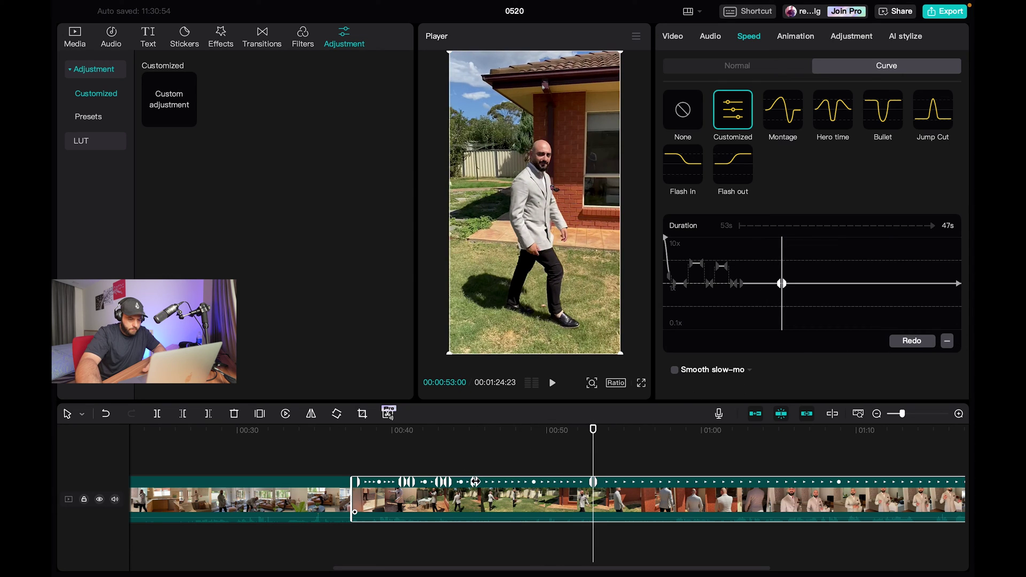
{"action": "left_click_drag", "start_coordinate": [475, 482], "coordinate": [484, 471]}
Step: Play back the second clip's new 10x section and return the playhead to 00:00:43:24
{"action": "left_click", "coordinate": [404, 436]}
{"action": "key", "text": "space"}
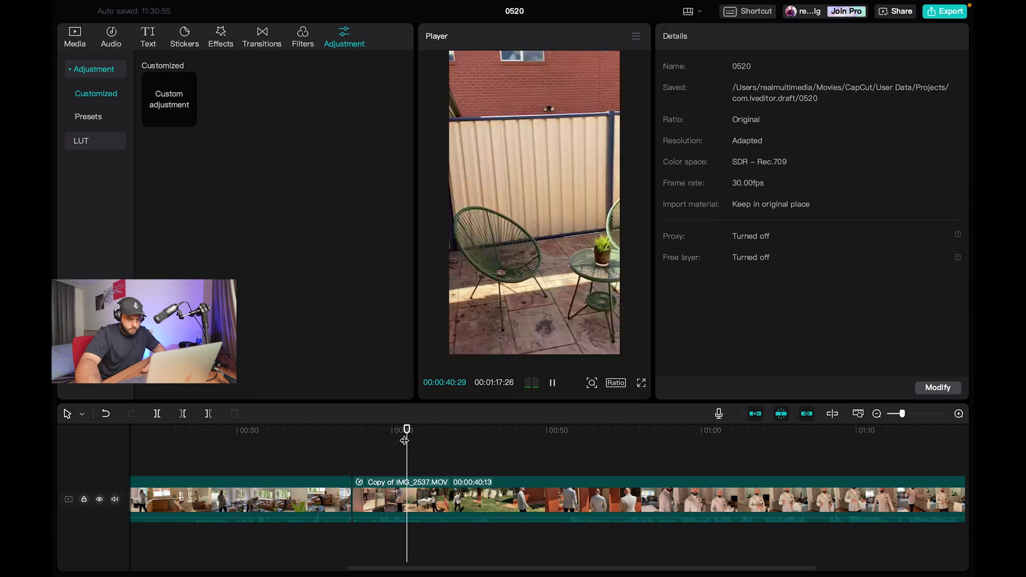
{"action": "left_click", "coordinate": [523, 505]}
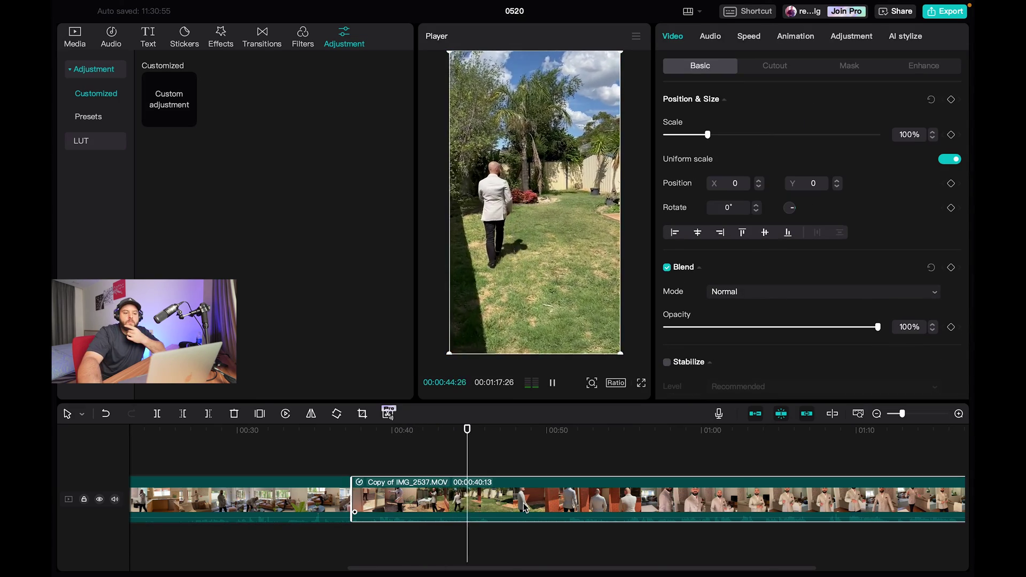
{"action": "key", "text": "space"}
{"action": "right_click", "coordinate": [577, 488]}
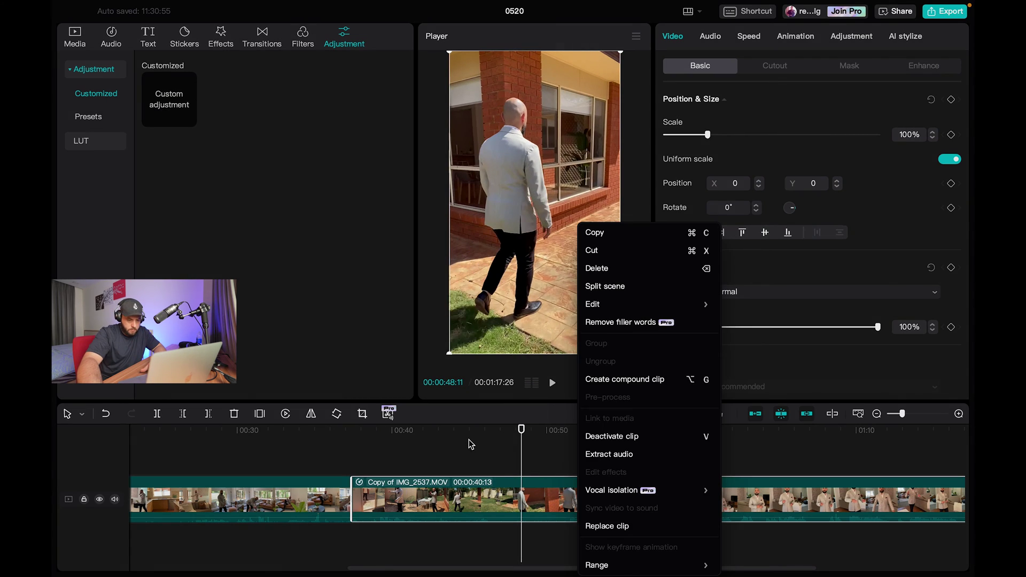
{"action": "left_click", "coordinate": [464, 433]}
{"action": "left_click", "coordinate": [451, 430]}
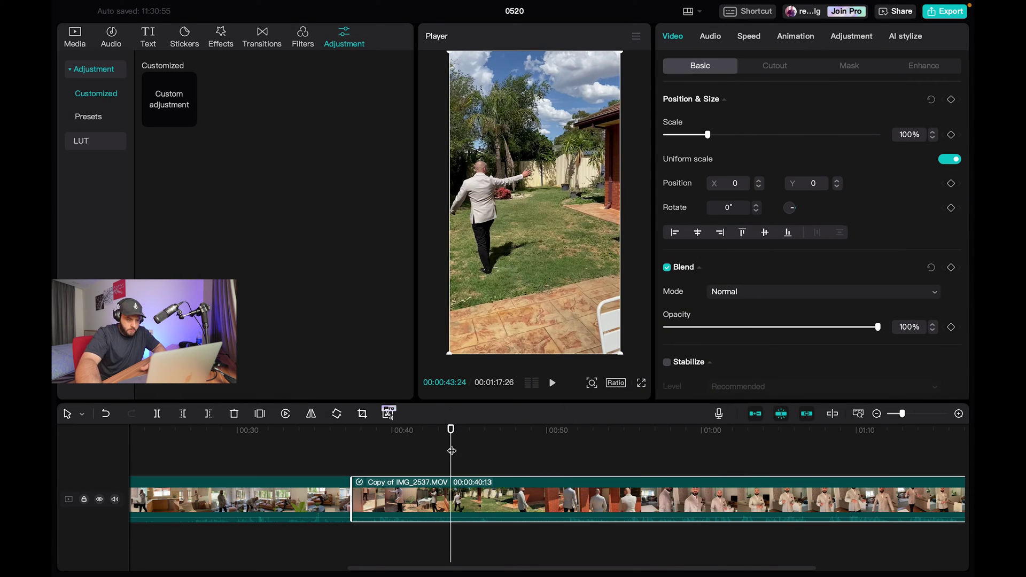
Step: Review the second clip's speed curve around the 10x section and split the clip at 00:00:46:00
{"action": "left_click", "coordinate": [750, 37]}
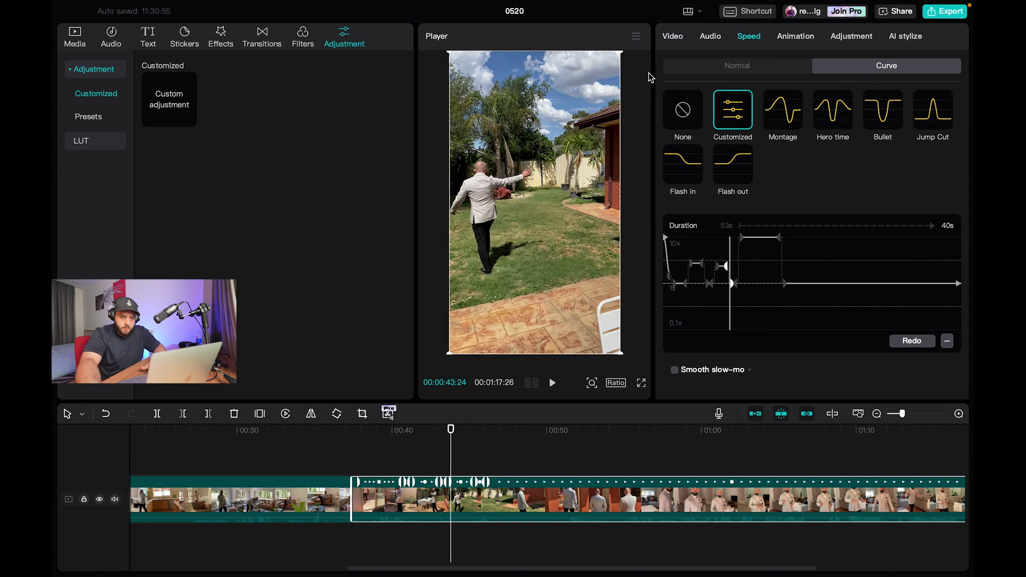
{"action": "left_click", "coordinate": [452, 428]}
{"action": "left_click_drag", "start_coordinate": [452, 429], "coordinate": [484, 427]}
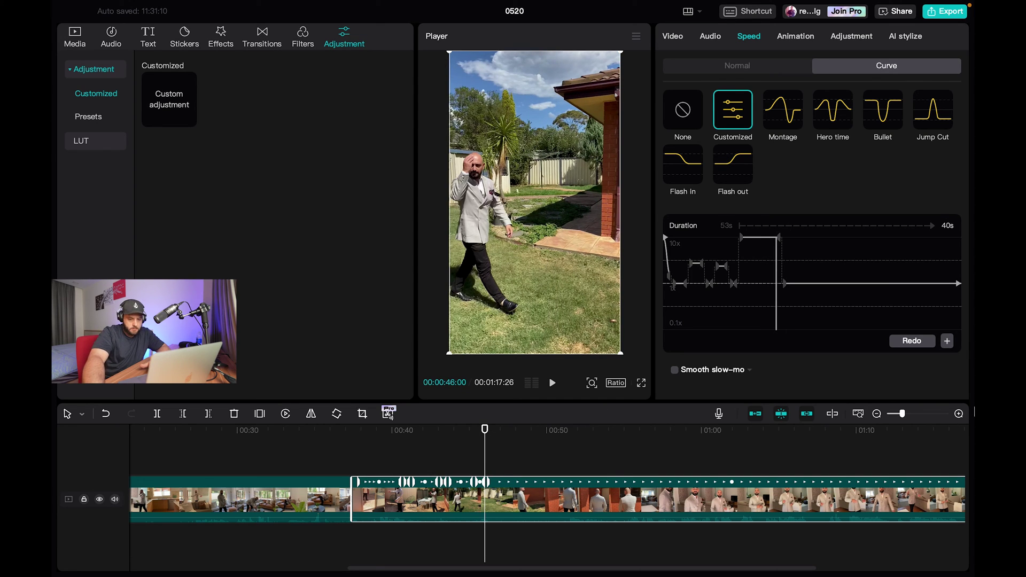
{"action": "left_click", "coordinate": [960, 413]}
{"action": "left_click", "coordinate": [960, 413]}
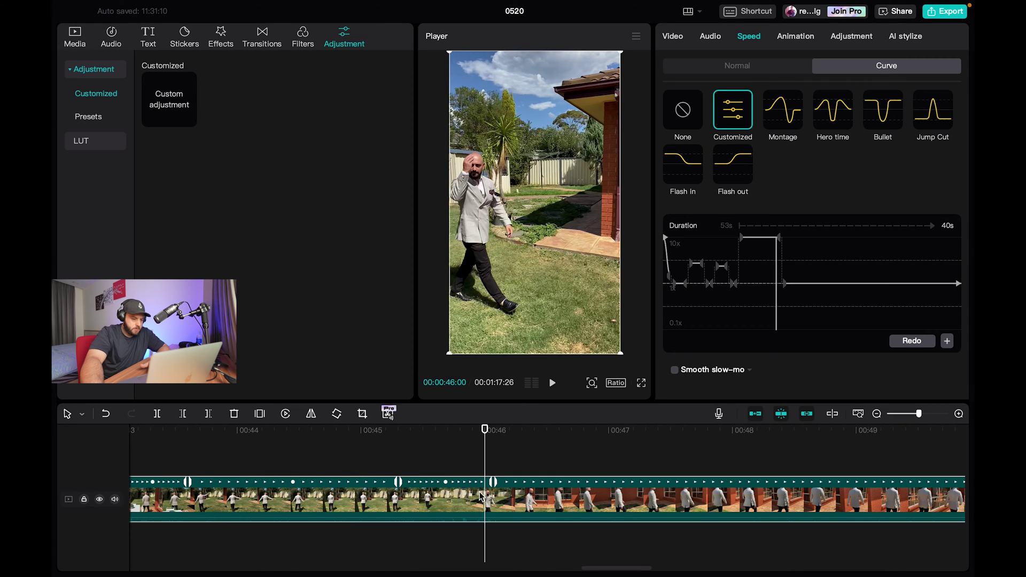
{"action": "left_click", "coordinate": [160, 415]}
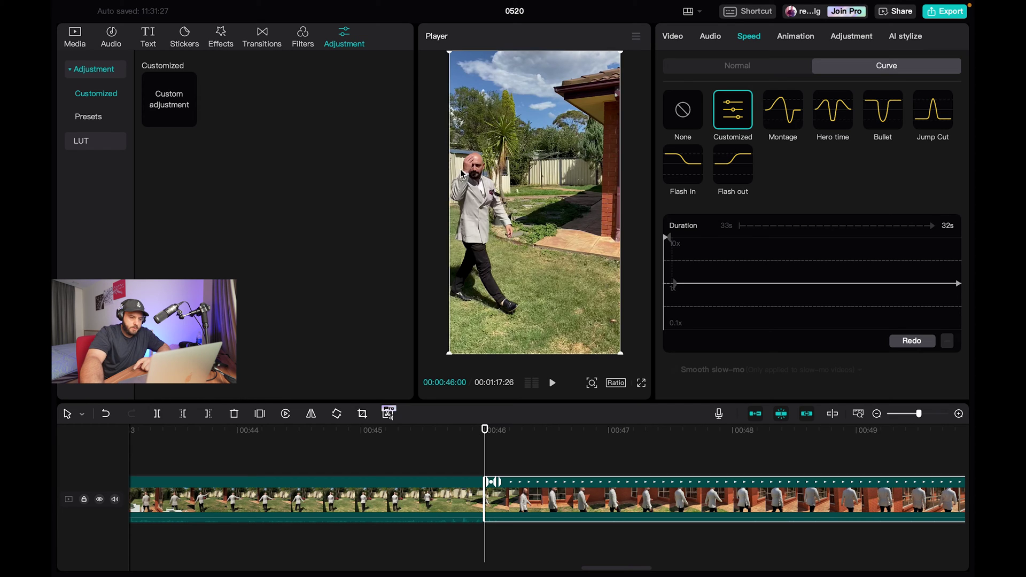
Step: Split the clip again at 00:00:45:21 and delete the short piece between the two cuts
{"action": "left_click_drag", "start_coordinate": [479, 427], "coordinate": [449, 426]}
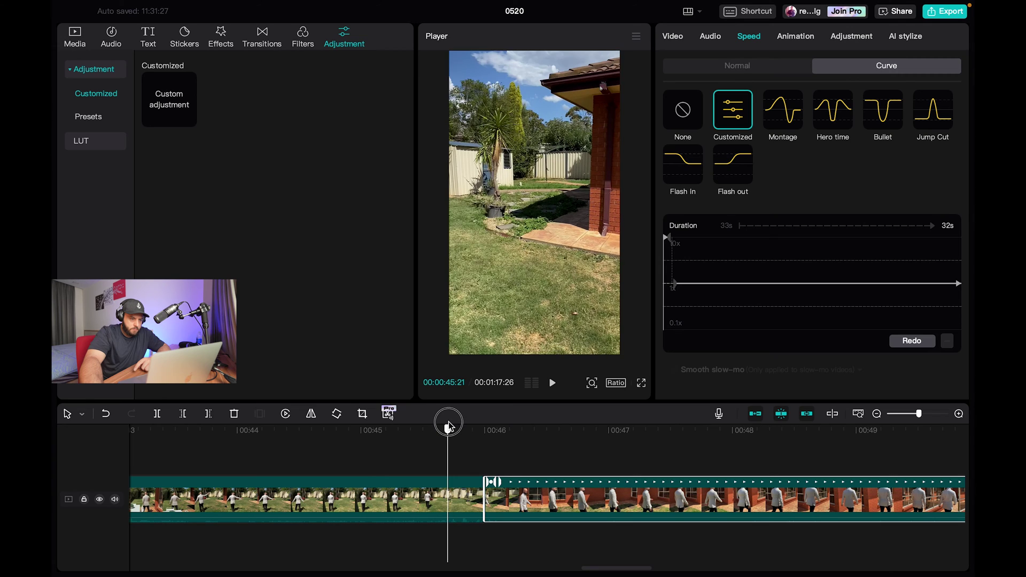
{"action": "left_click", "coordinate": [439, 509]}
{"action": "left_click", "coordinate": [159, 418]}
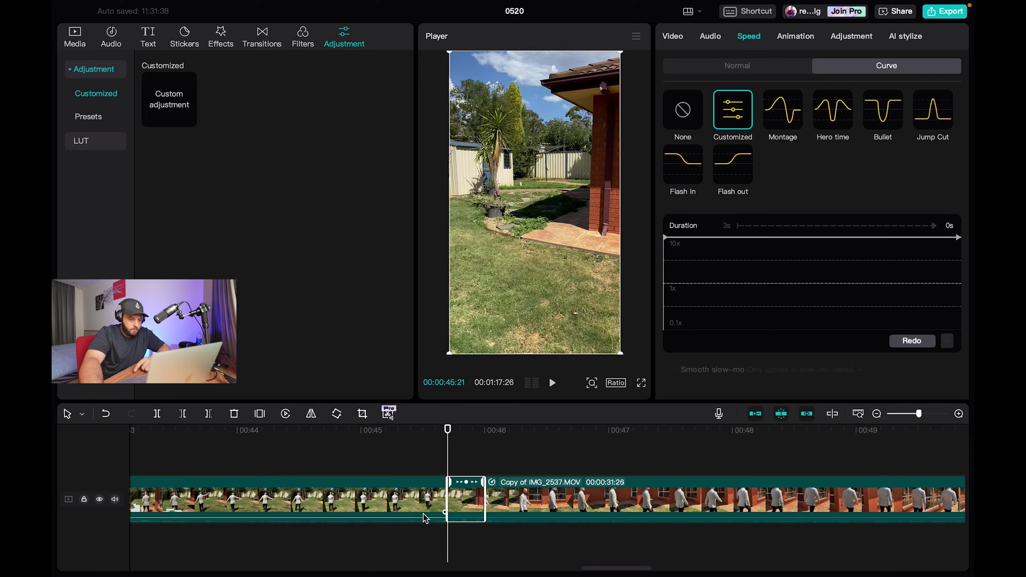
{"action": "key", "text": "Delete"}
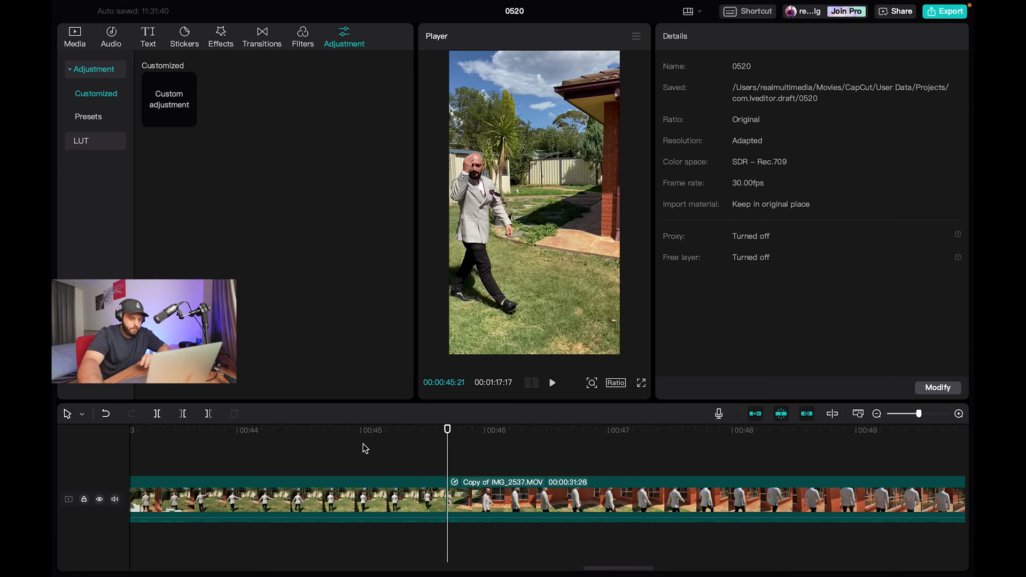
Step: Play back the new cut at 00:00:45:21 several times to check how the movement flows
{"action": "left_click", "coordinate": [335, 428]}
{"action": "key", "text": "space"}
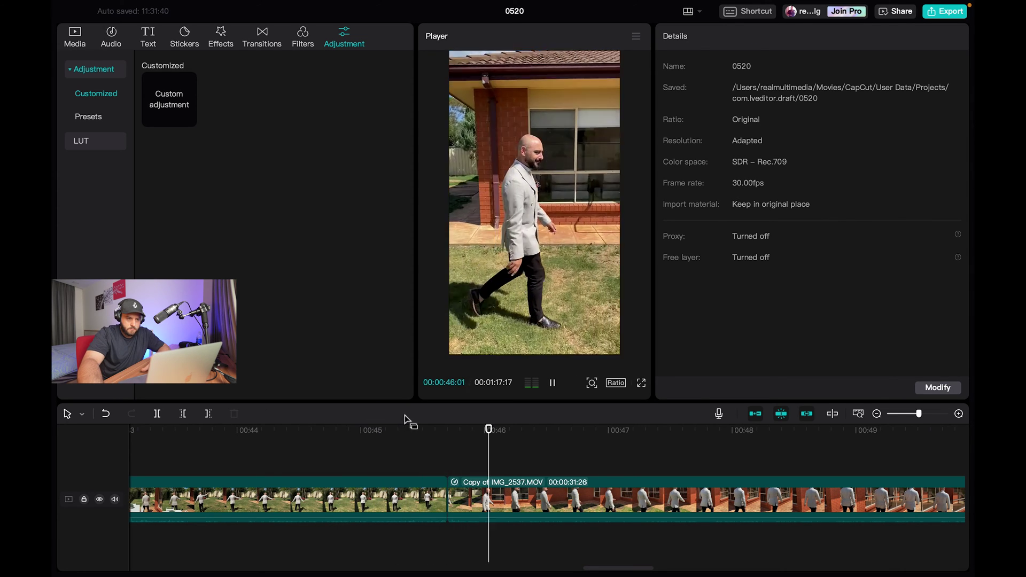
{"action": "key", "text": "space"}
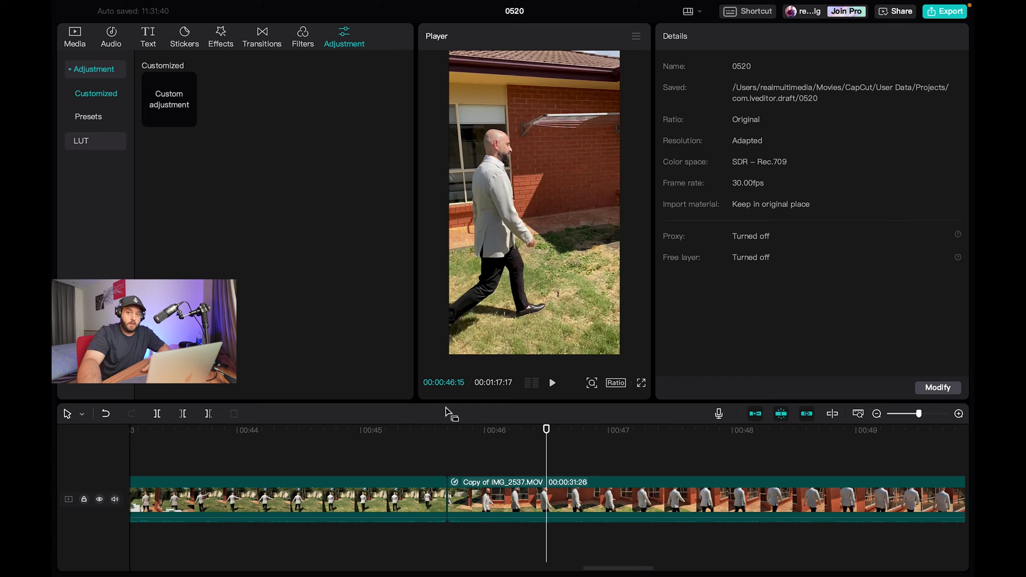
{"action": "left_click", "coordinate": [373, 429]}
{"action": "key", "text": "space"}
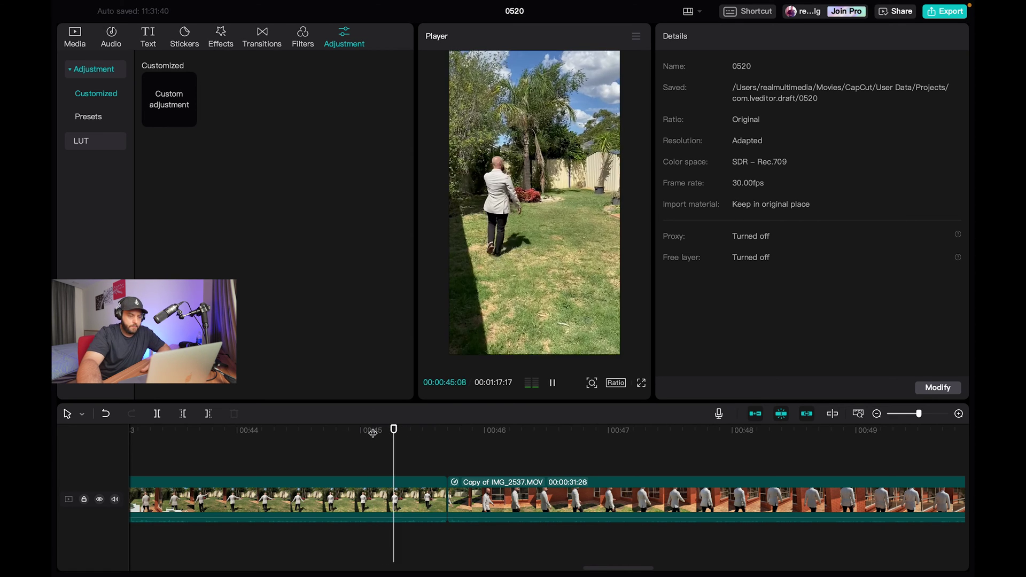
{"action": "key", "text": "space"}
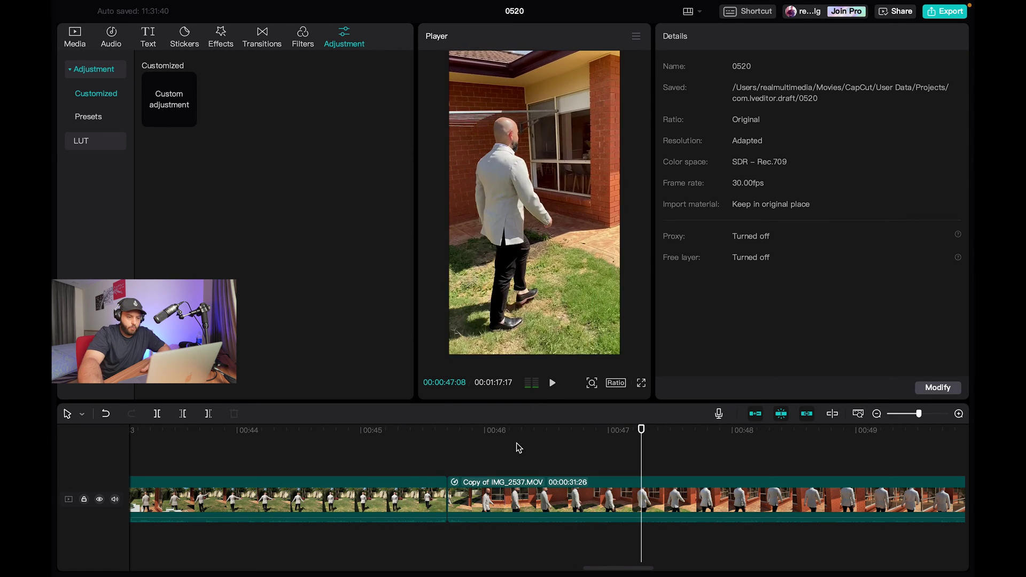
{"action": "left_click", "coordinate": [426, 427]}
{"action": "key", "text": "space"}
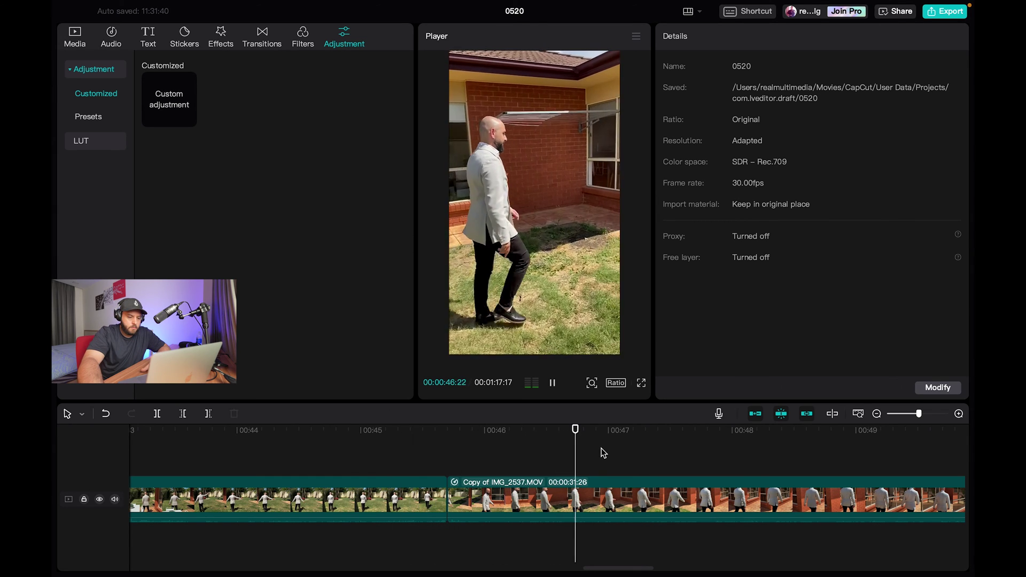
Step: Inspect the speed curves on both sides of the cut and play back from 00:00:45:23
{"action": "left_click", "coordinate": [636, 484]}
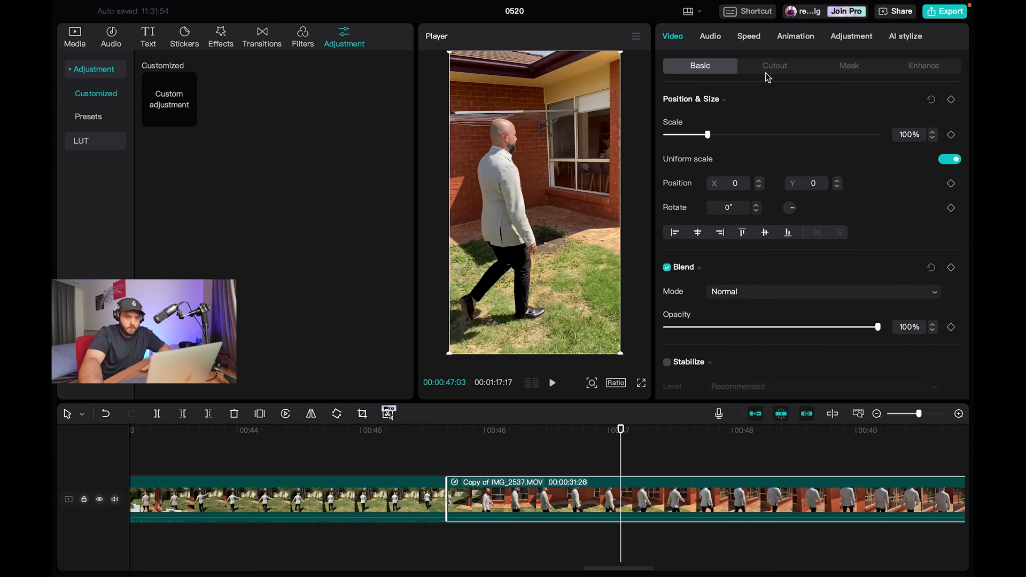
{"action": "left_click", "coordinate": [754, 39]}
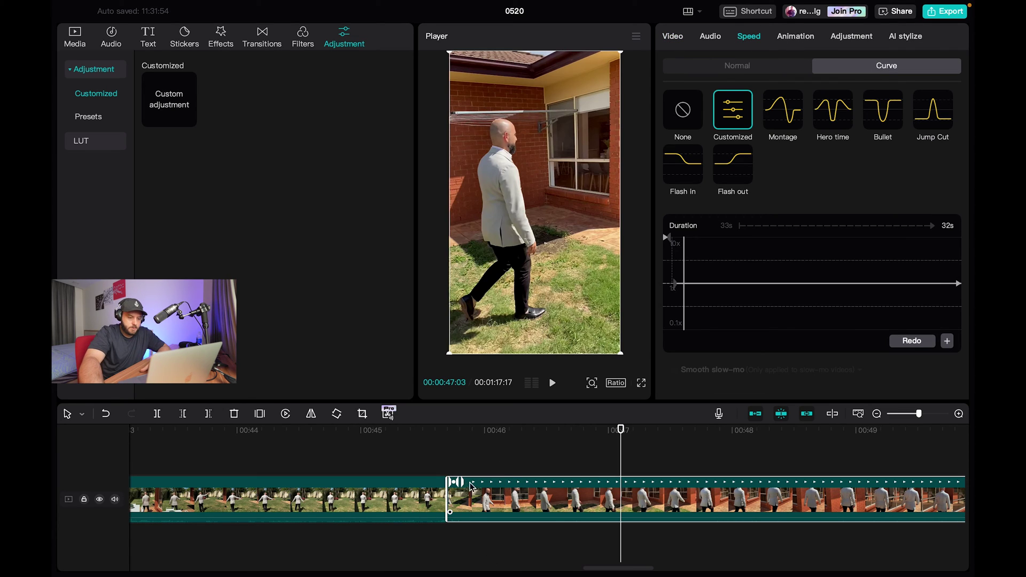
{"action": "left_click", "coordinate": [418, 505]}
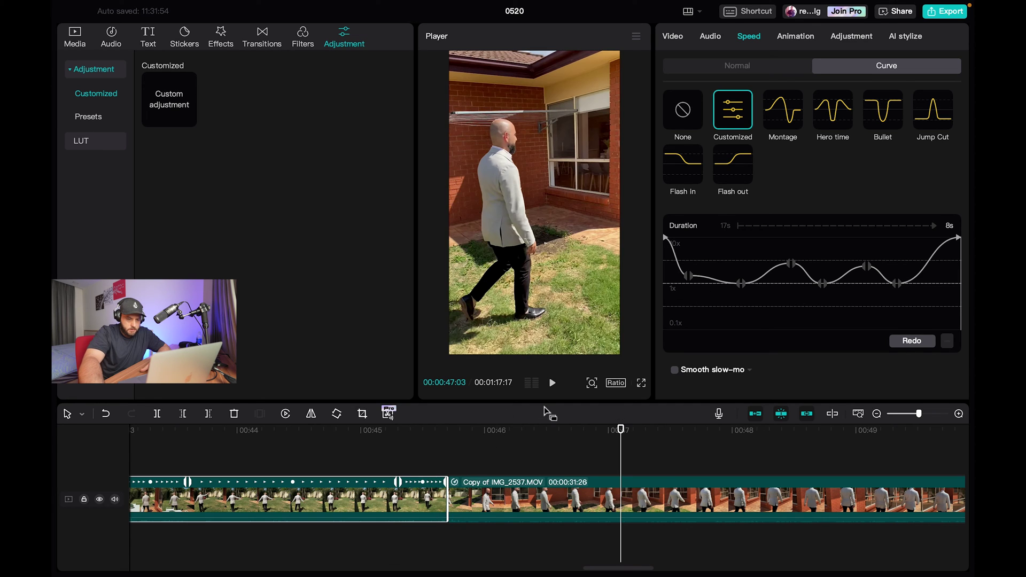
{"action": "left_click_drag", "start_coordinate": [392, 435], "coordinate": [455, 433]}
{"action": "left_click", "coordinate": [479, 498]}
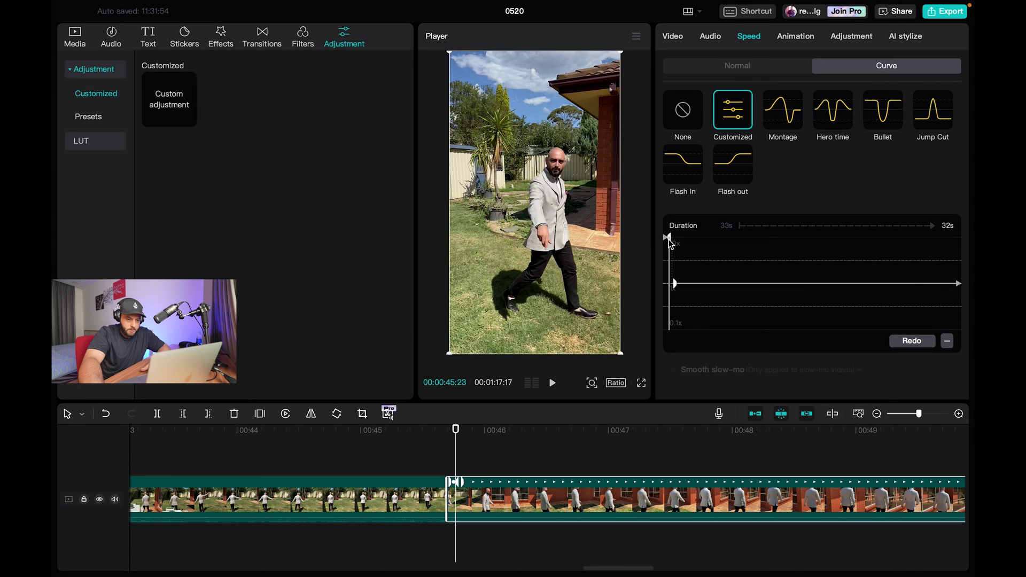
{"action": "key", "text": "space"}
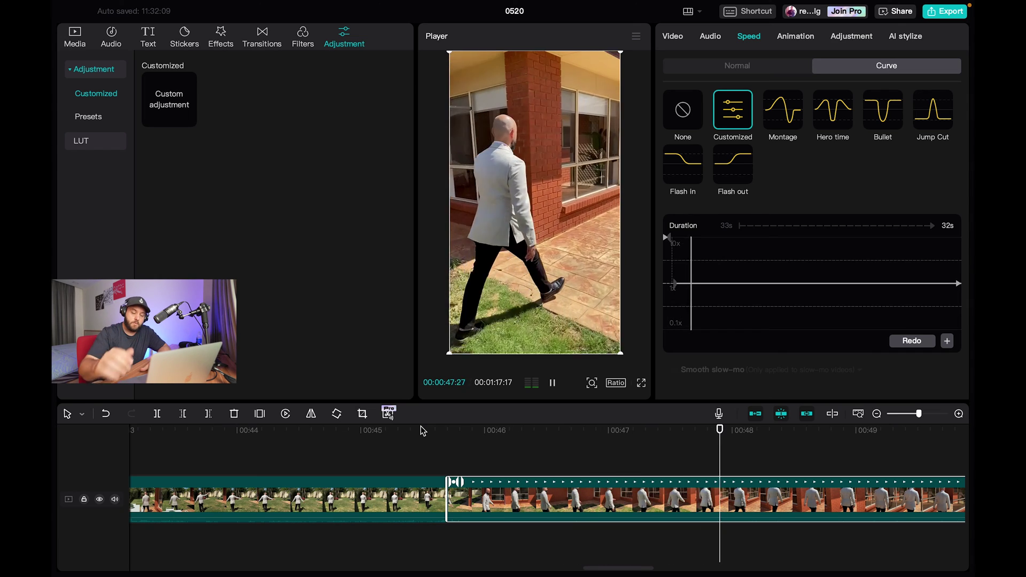
{"action": "key", "text": "space"}
Step: Add speed points at 00:00:46:19 and 00:00:51:00 in the last clip and raise the section between them to 10x
{"action": "left_click_drag", "start_coordinate": [532, 430], "coordinate": [563, 430]}
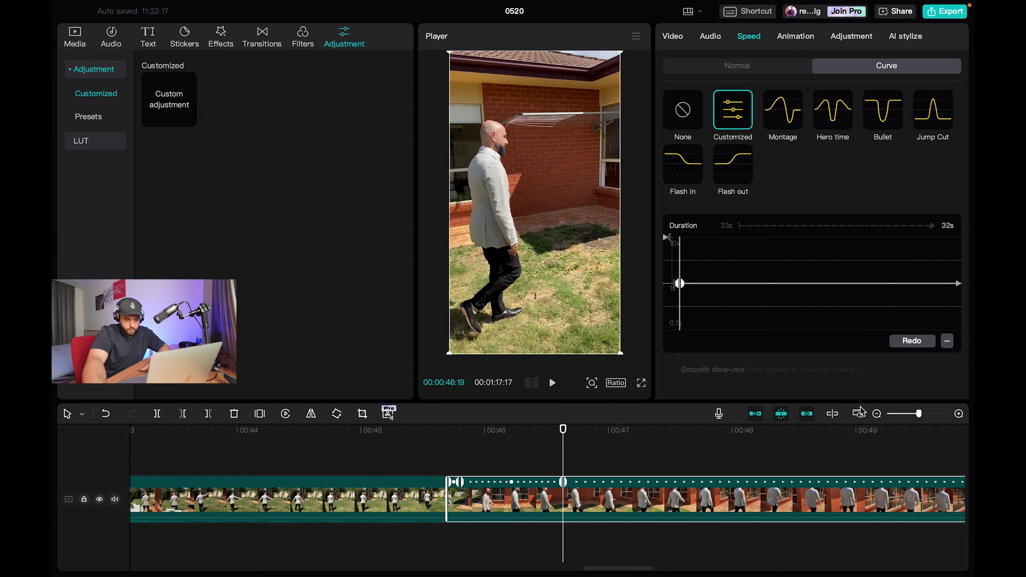
{"action": "left_click", "coordinate": [877, 415]}
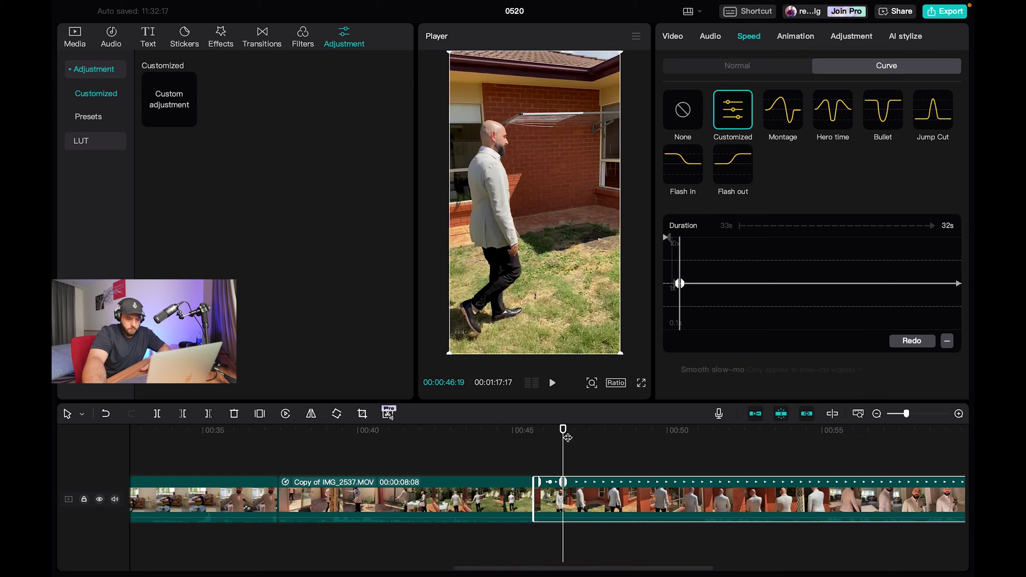
{"action": "left_click_drag", "start_coordinate": [568, 437], "coordinate": [698, 438]}
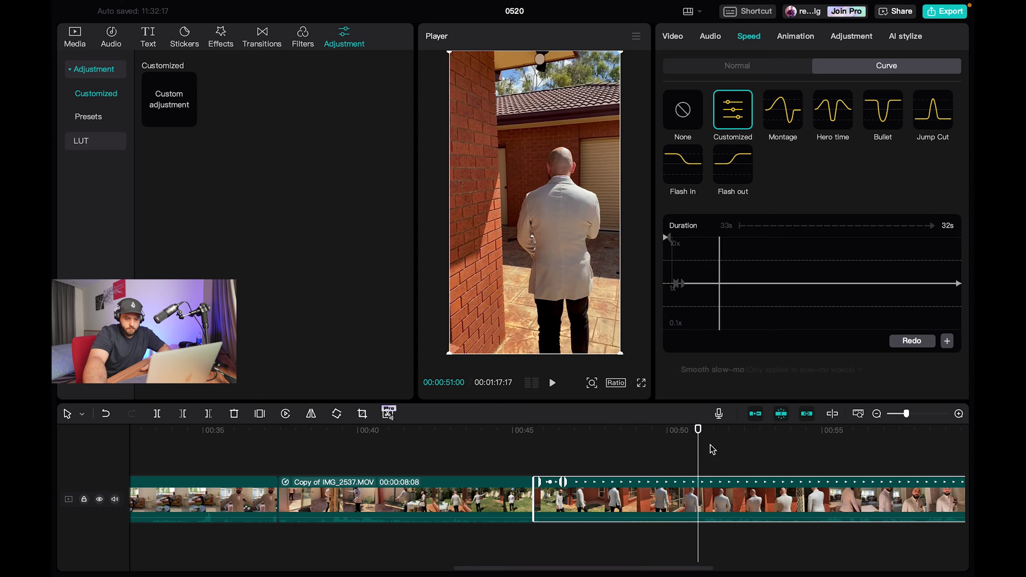
{"action": "left_click", "coordinate": [947, 342]}
{"action": "left_click_drag", "start_coordinate": [719, 283], "coordinate": [718, 237]}
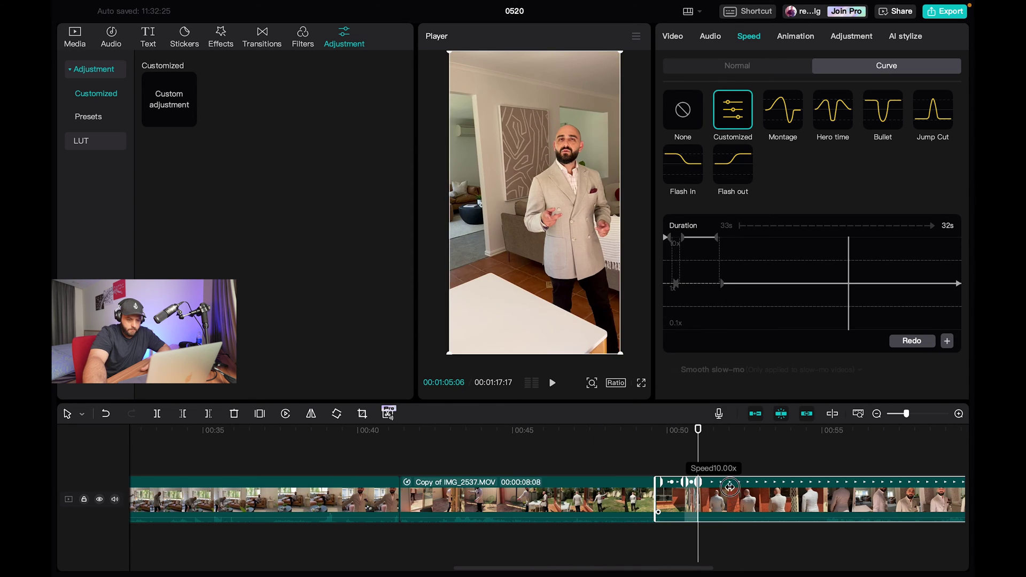
Step: Add a speed point at 00:00:56:05 in the last clip and raise the section leading up to it to 10x
{"action": "left_click_drag", "start_coordinate": [567, 434], "coordinate": [857, 432]}
{"action": "left_click", "coordinate": [947, 341]}
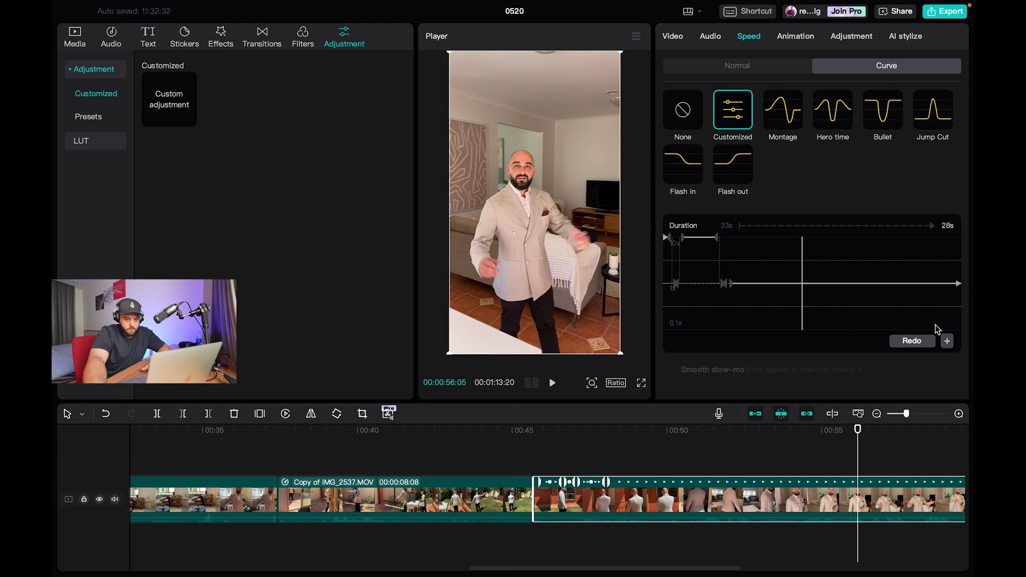
{"action": "left_click", "coordinate": [948, 341]}
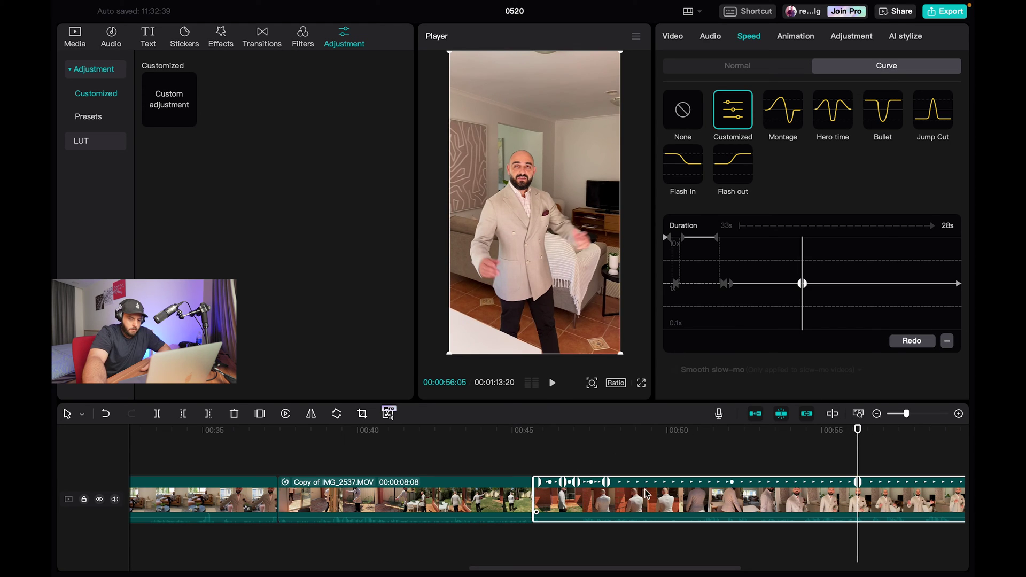
{"action": "left_click_drag", "start_coordinate": [609, 482], "coordinate": [866, 475]}
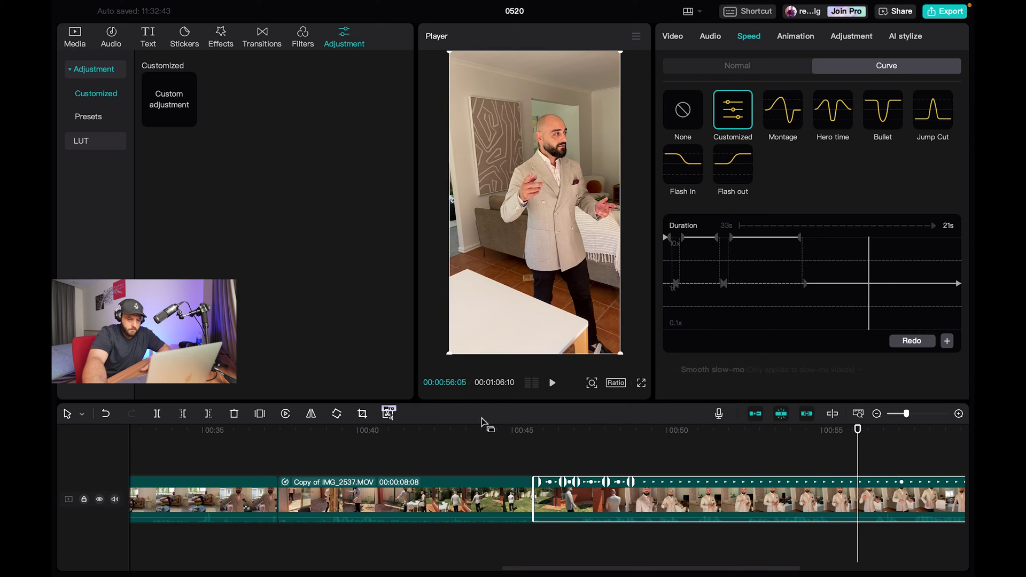
Step: Play back the new speed ramp and trim off everything after 00:00:49:02 in the last clip
{"action": "left_click", "coordinate": [492, 432]}
{"action": "key", "text": "space"}
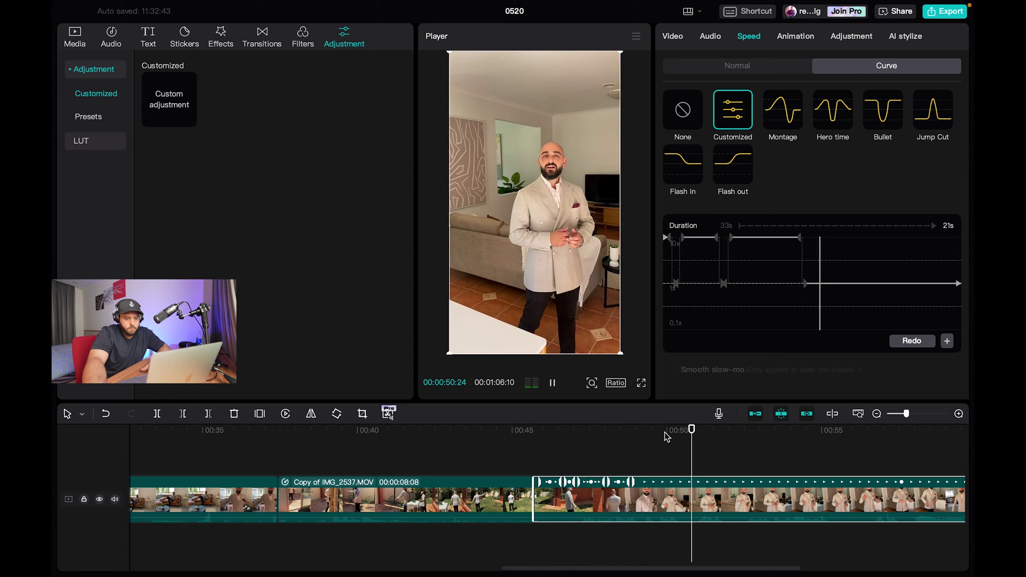
{"action": "key", "text": "space"}
{"action": "left_click_drag", "start_coordinate": [610, 430], "coordinate": [638, 433]}
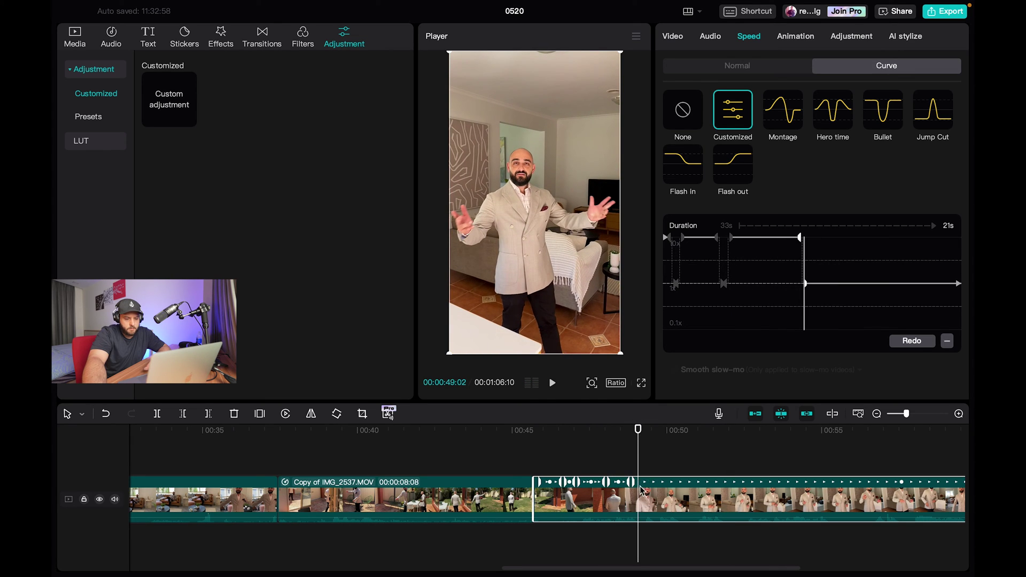
{"action": "left_click", "coordinate": [208, 413]}
Step: Play the opening of the video and lower the first clip's original audio to silence
{"action": "left_click_drag", "start_coordinate": [653, 433], "coordinate": [55, 446]}
{"action": "key", "text": "space"}
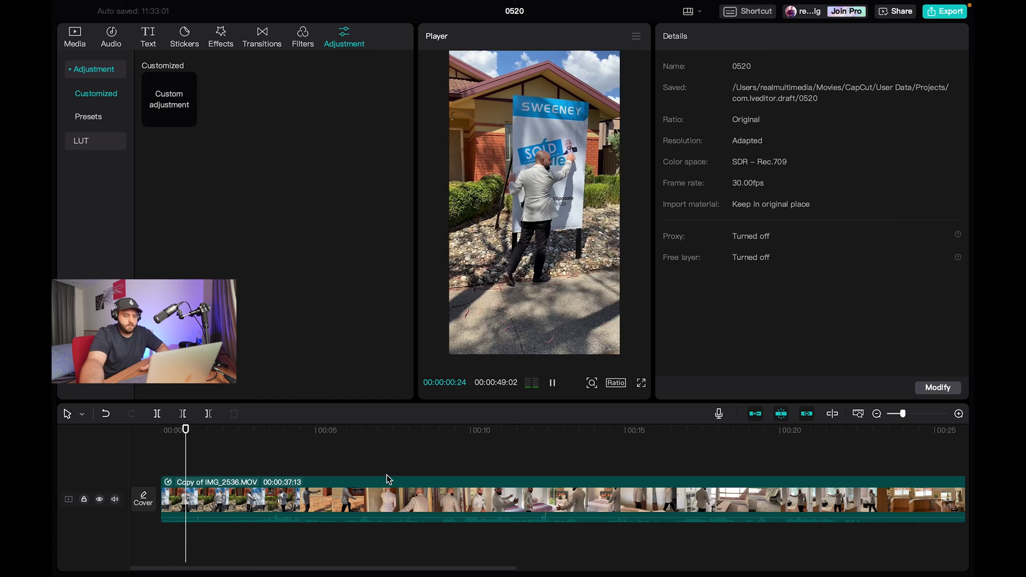
{"action": "key", "text": "space"}
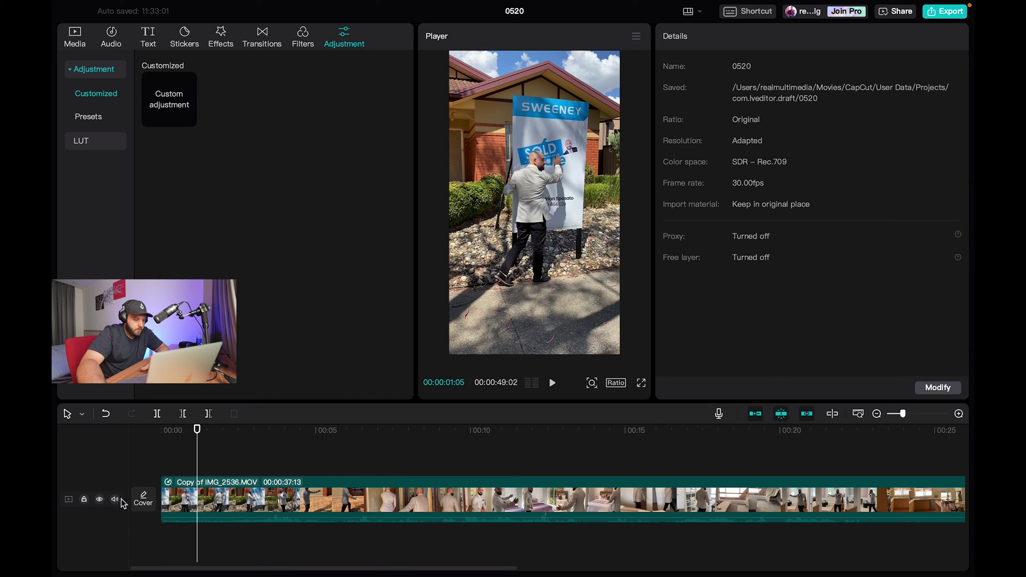
{"action": "left_click", "coordinate": [298, 518]}
{"action": "left_click_drag", "start_coordinate": [297, 519], "coordinate": [300, 551]}
{"action": "left_click", "coordinate": [159, 431]}
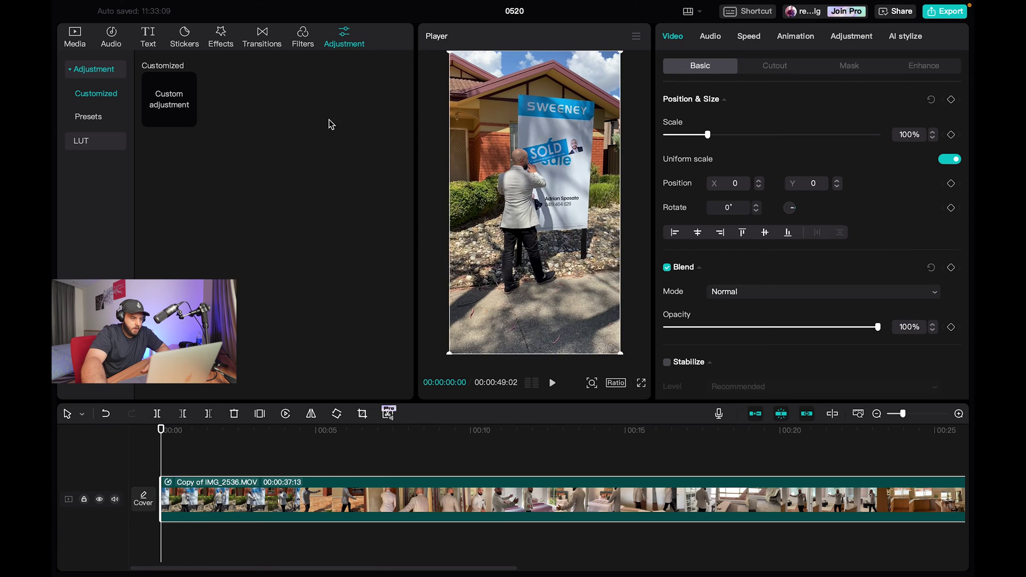
Step: Look through the TikTok and Vlog audio collections and preview the track Goodbye
{"action": "left_click", "coordinate": [96, 41]}
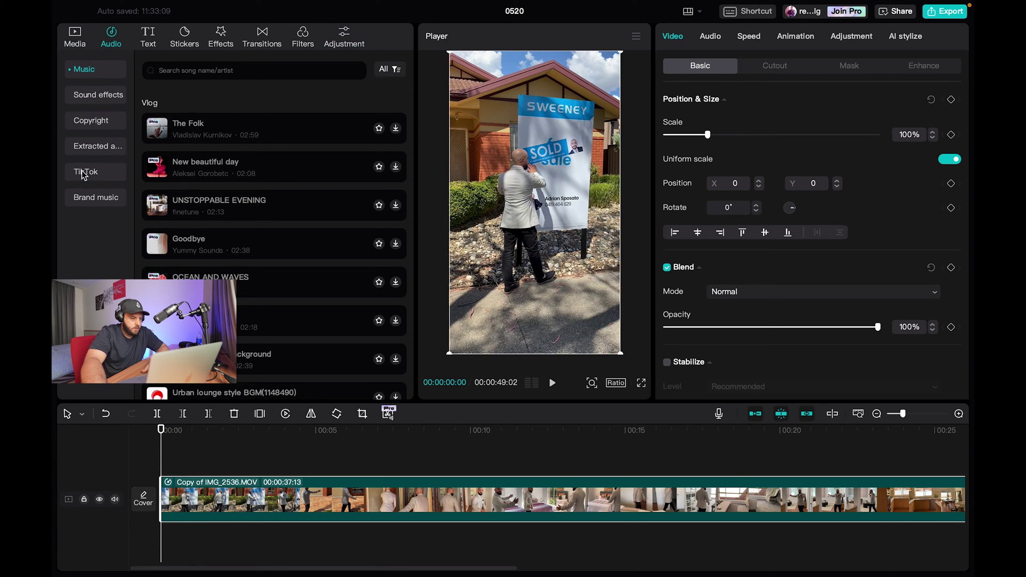
{"action": "left_click", "coordinate": [101, 176]}
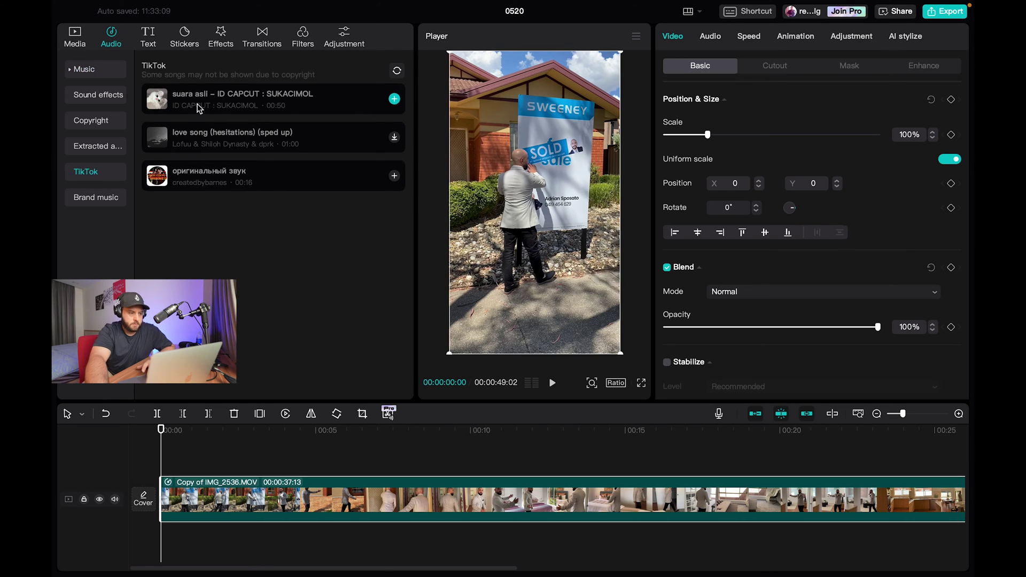
{"action": "left_click", "coordinate": [107, 97]}
{"action": "left_click", "coordinate": [86, 69]}
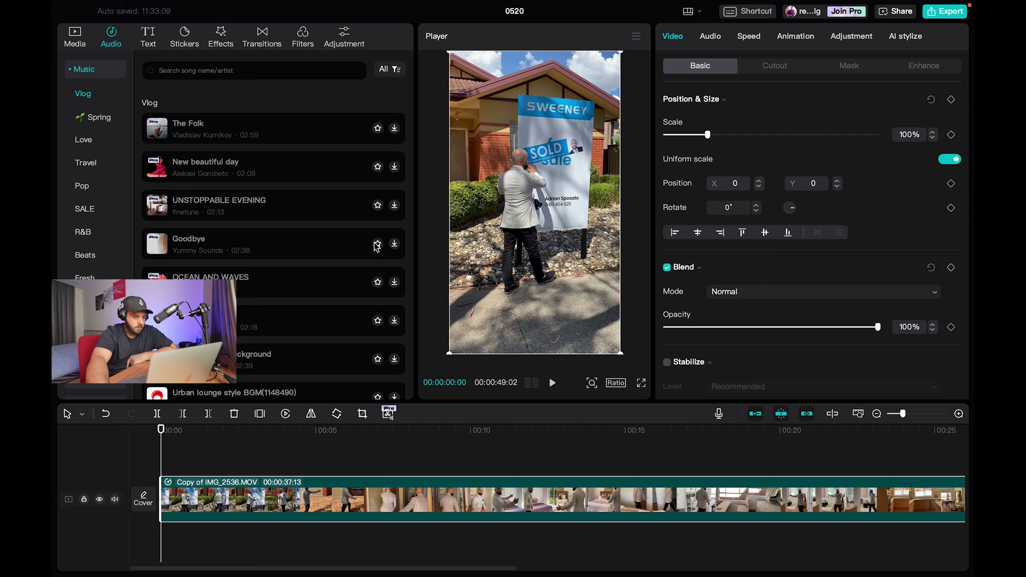
{"action": "left_click", "coordinate": [293, 241]}
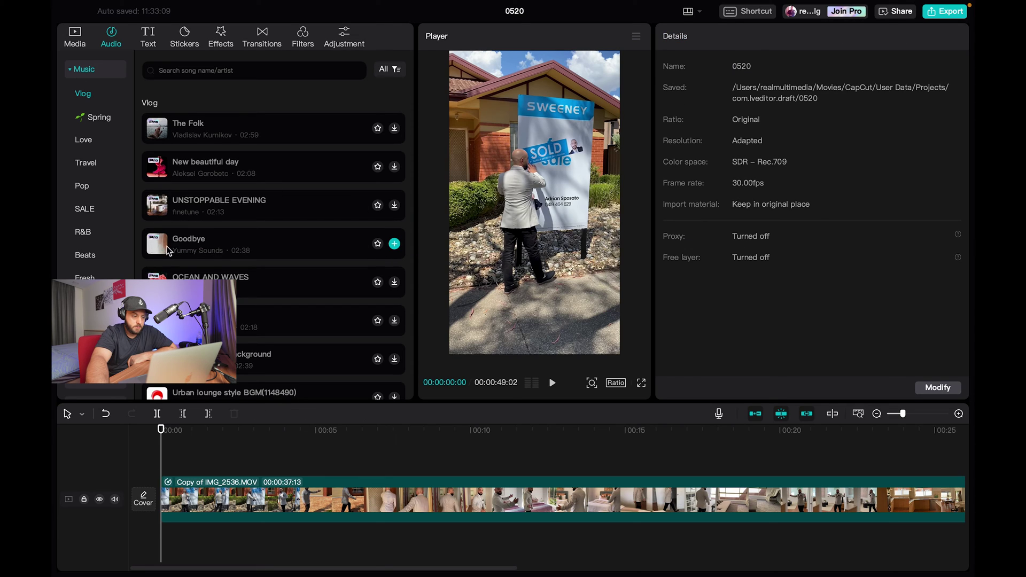
{"action": "left_click", "coordinate": [247, 247]}
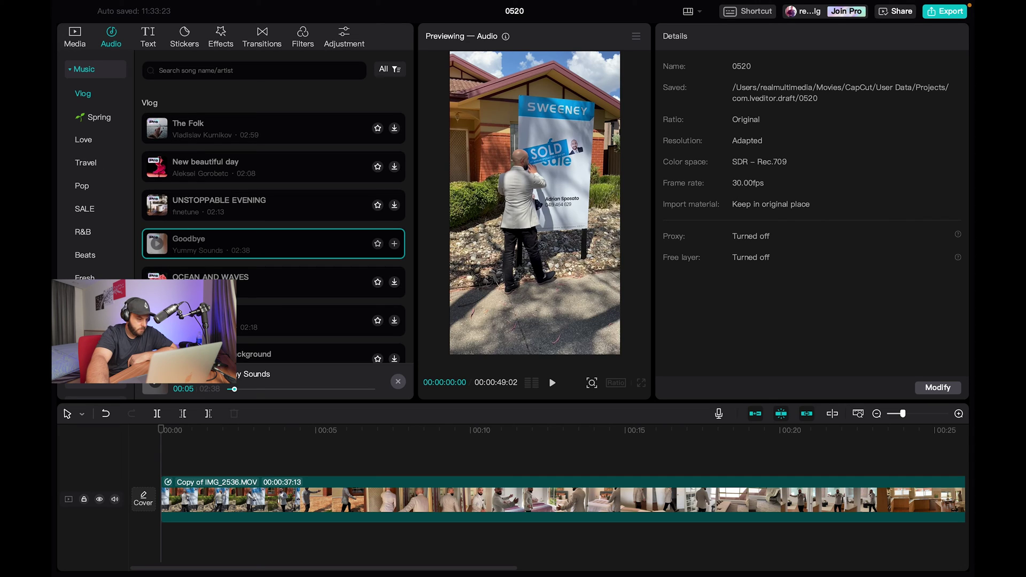
Step: Check the extracted audio and TikTok sources, the music library's licence filter options and the Vlog track list
{"action": "left_click", "coordinate": [84, 77]}
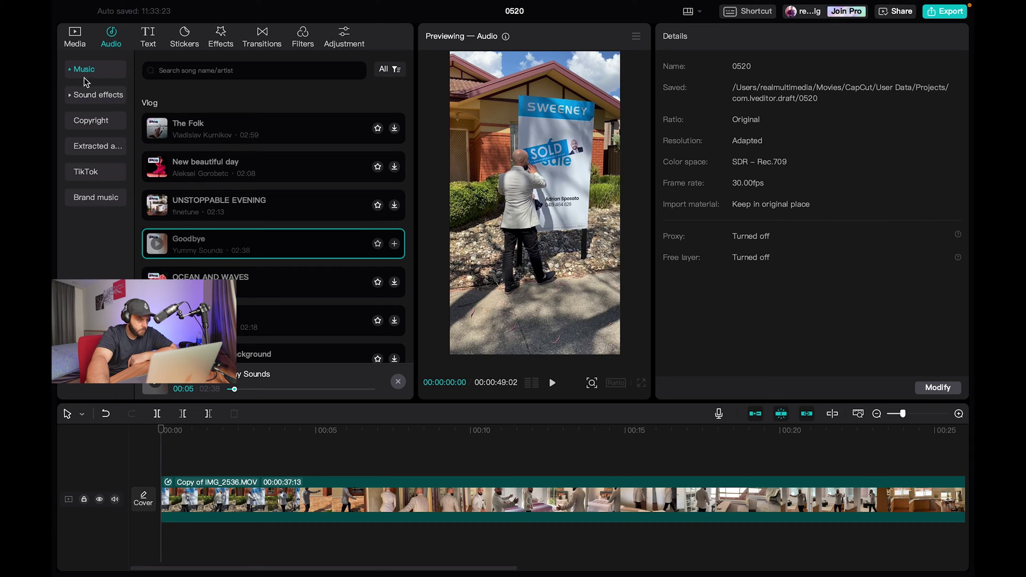
{"action": "left_click", "coordinate": [94, 148]}
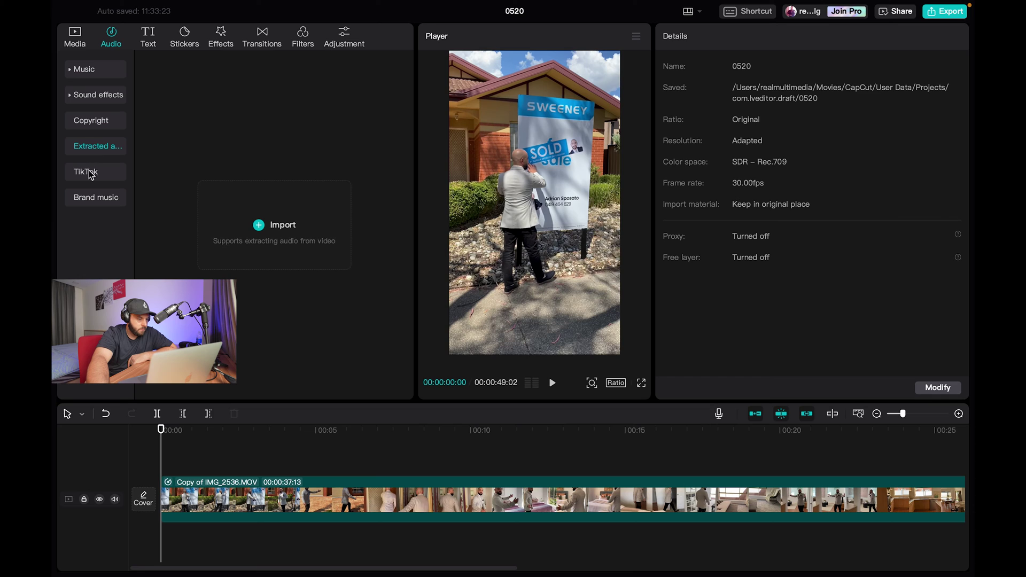
{"action": "left_click", "coordinate": [90, 173]}
{"action": "left_click", "coordinate": [86, 70]}
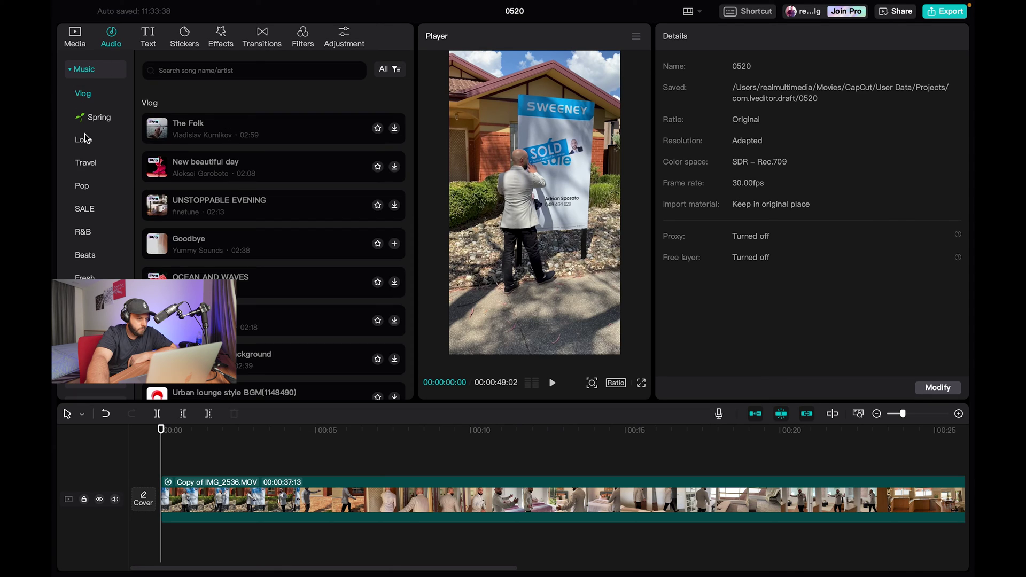
{"action": "left_click", "coordinate": [391, 70]}
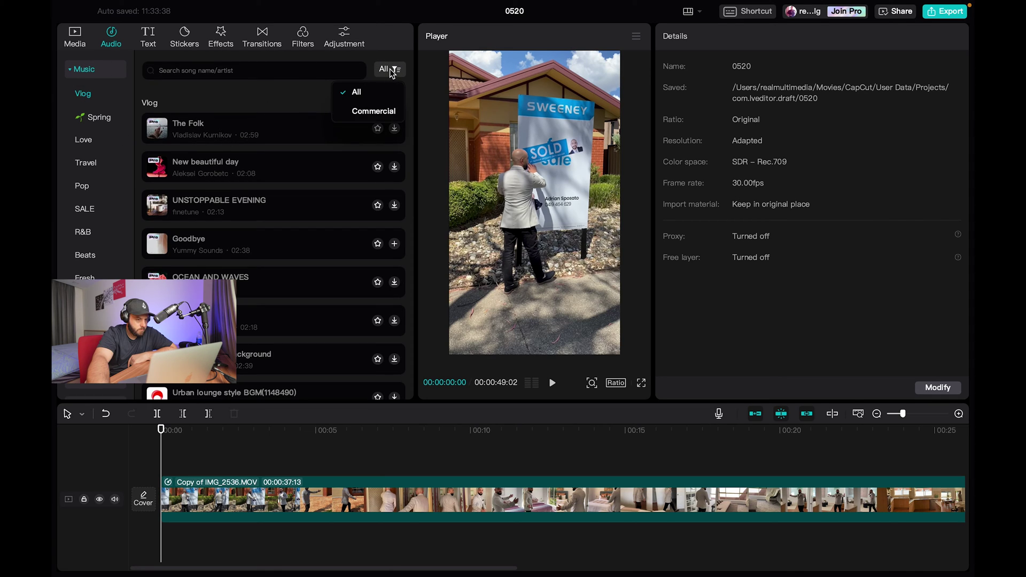
{"action": "scroll", "coordinate": [263, 253], "scroll_direction": "down", "scroll_amount": 8}
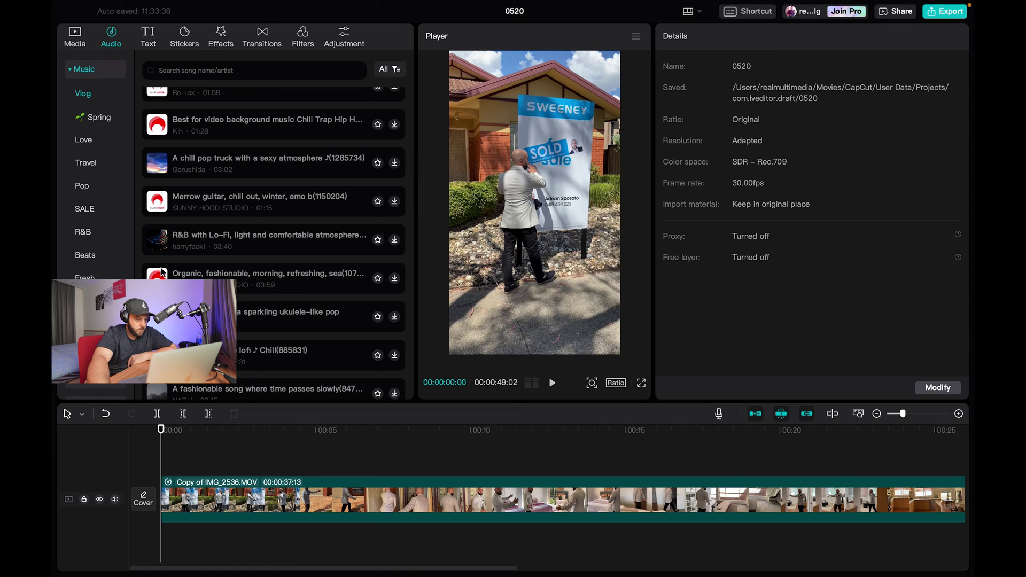
{"action": "scroll", "coordinate": [152, 191], "scroll_direction": "up", "scroll_amount": 3}
{"action": "scroll", "coordinate": [155, 140], "scroll_direction": "down", "scroll_amount": 1}
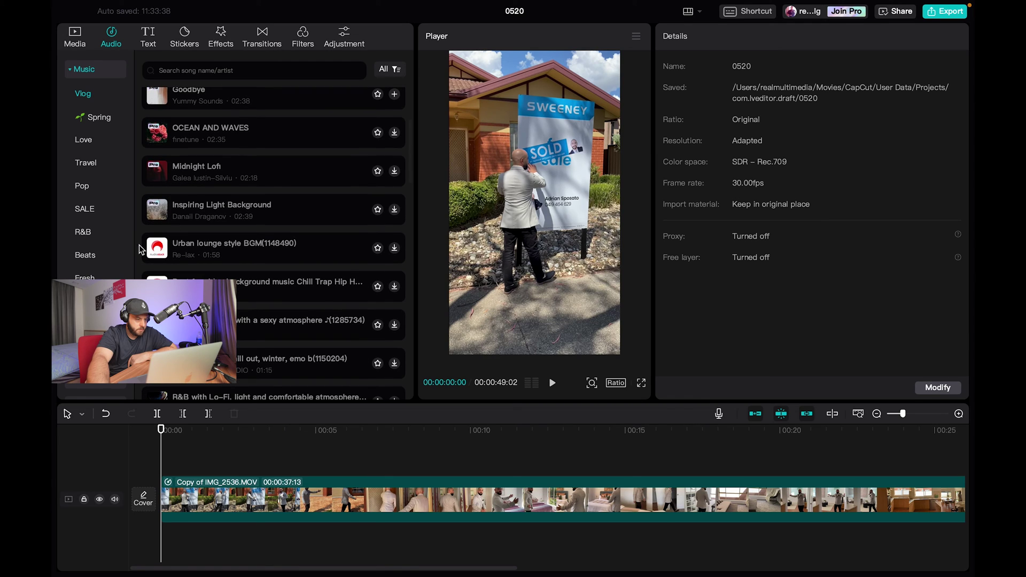
Step: Preview the Vlog tracks Inspiring Light Background and Urban lounge style BGM, the latter from about 01:07, and look through the remaining tracks
{"action": "left_click", "coordinate": [393, 251]}
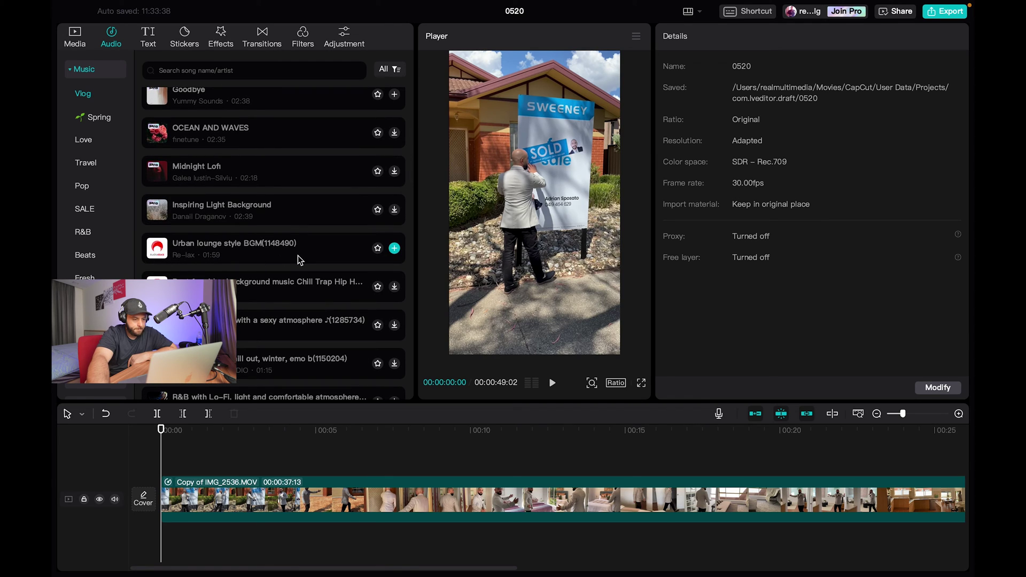
{"action": "scroll", "coordinate": [239, 293], "scroll_direction": "down", "scroll_amount": 1}
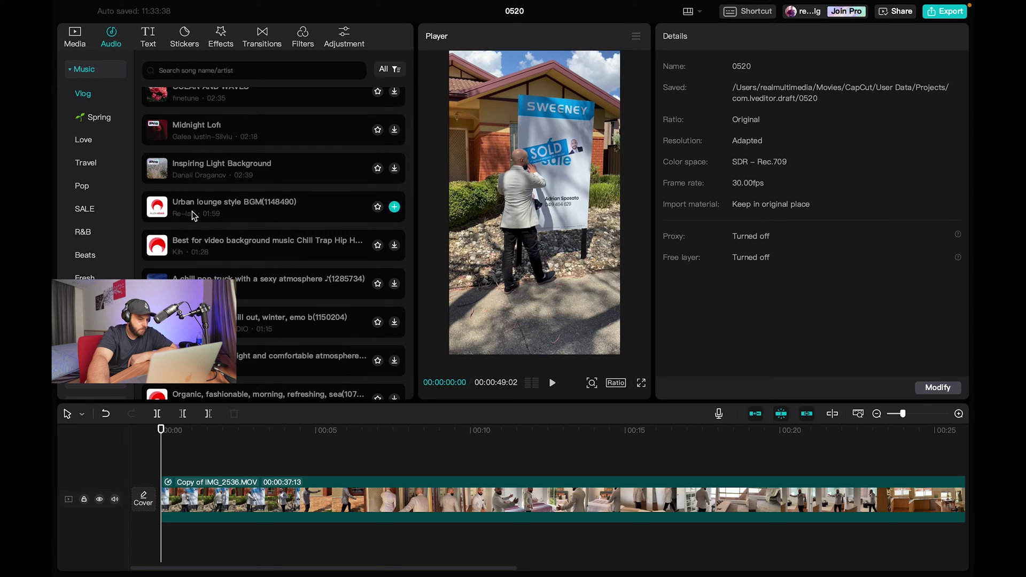
{"action": "left_click", "coordinate": [204, 172]}
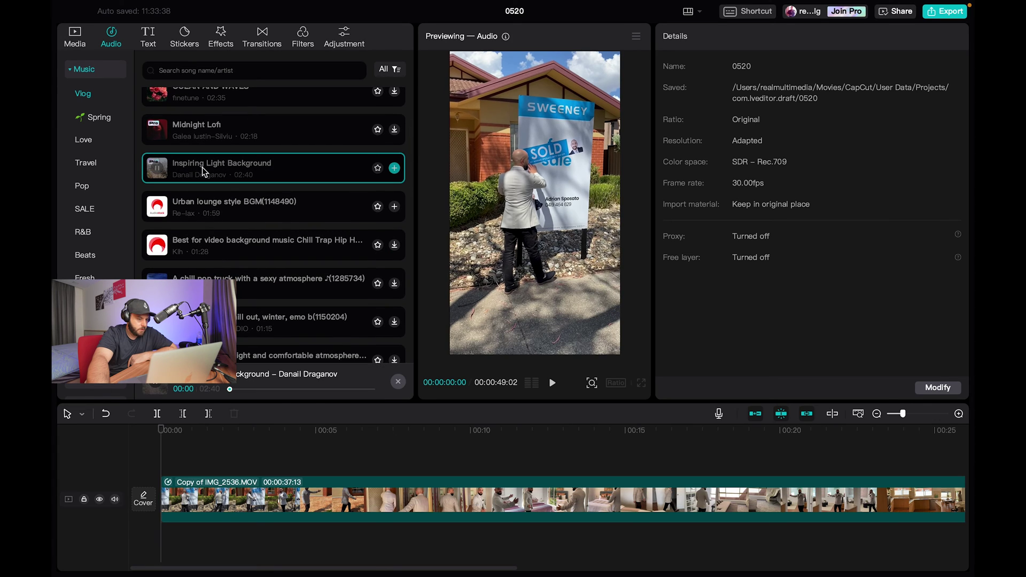
{"action": "left_click", "coordinate": [225, 206]}
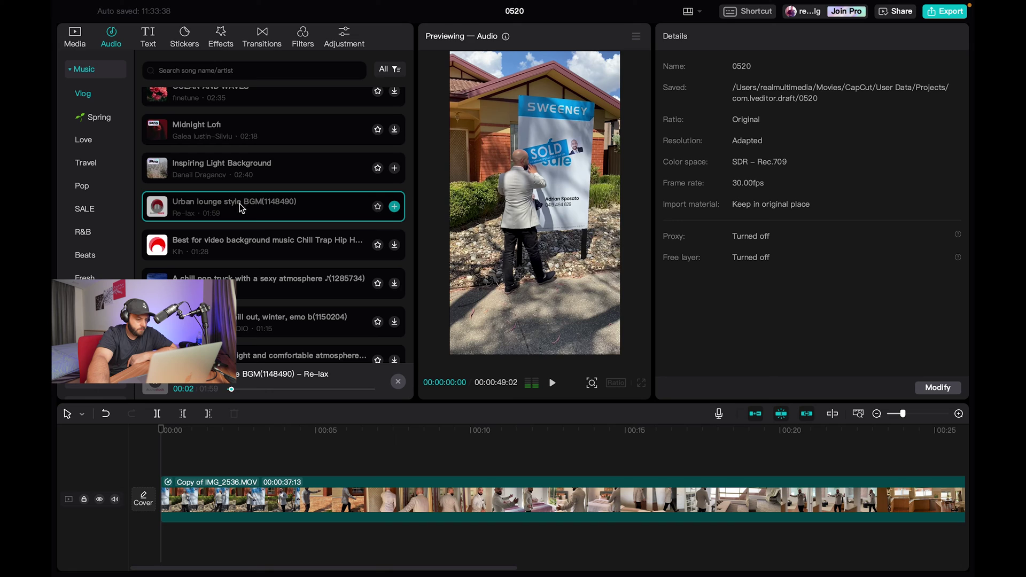
{"action": "left_click", "coordinate": [311, 389]}
{"action": "scroll", "coordinate": [262, 278], "scroll_direction": "down", "scroll_amount": 8}
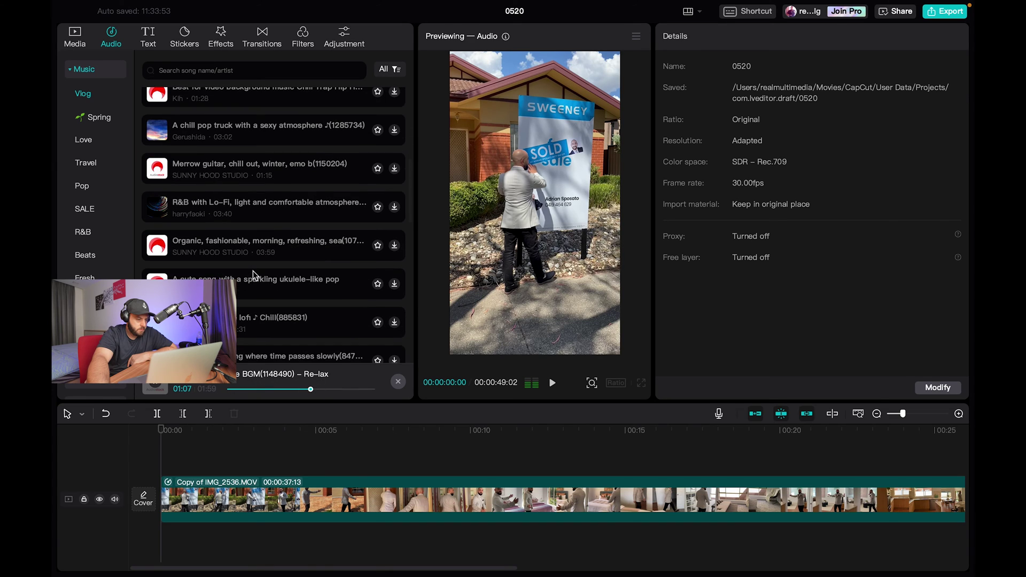
{"action": "scroll", "coordinate": [273, 276], "scroll_direction": "up", "scroll_amount": 10}
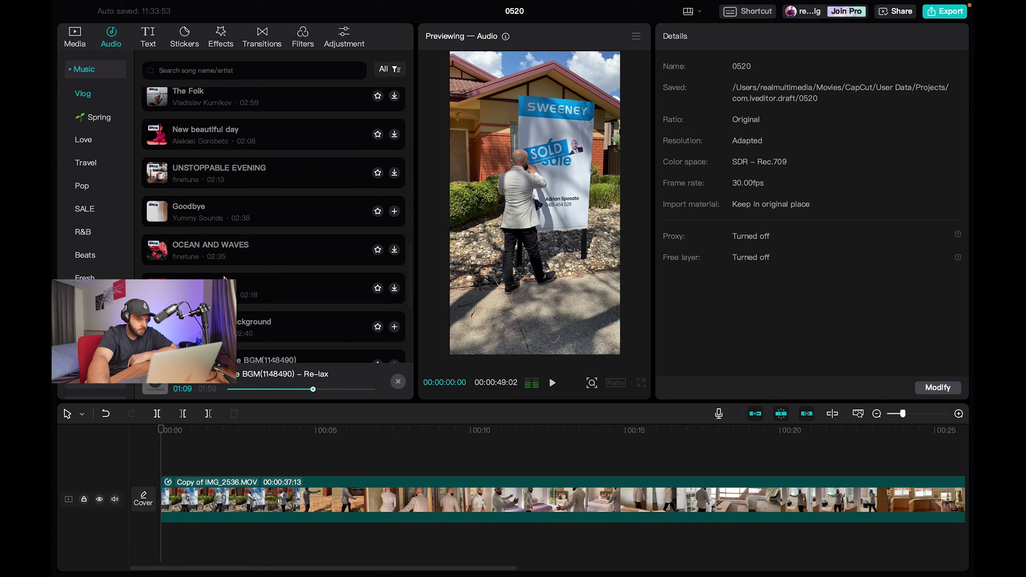
{"action": "scroll", "coordinate": [272, 272], "scroll_direction": "down", "scroll_amount": 4}
{"action": "scroll", "coordinate": [280, 230], "scroll_direction": "up", "scroll_amount": 5}
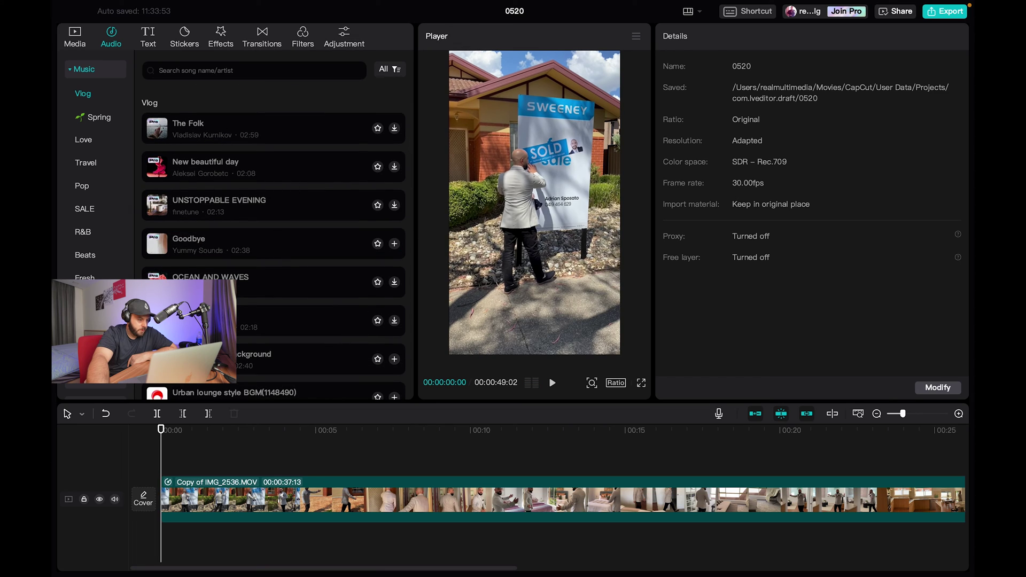
Step: Preview Hard-to-find Coordination, Droopy Surplus and Cluttered Drudgery from the Beats music category
{"action": "left_click", "coordinate": [85, 256]}
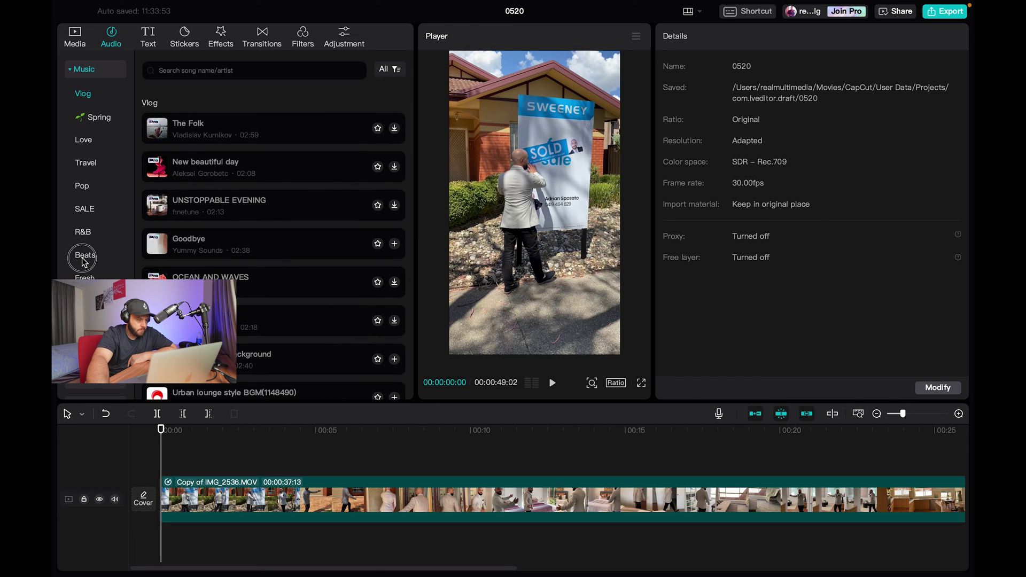
{"action": "scroll", "coordinate": [239, 323], "scroll_direction": "down", "scroll_amount": 6}
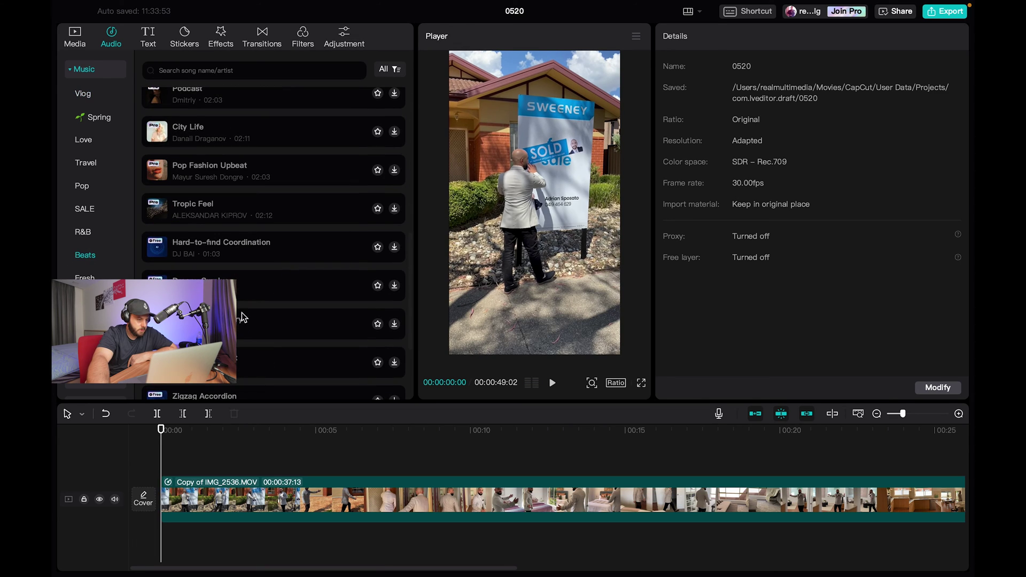
{"action": "scroll", "coordinate": [191, 231], "scroll_direction": "down", "scroll_amount": 3}
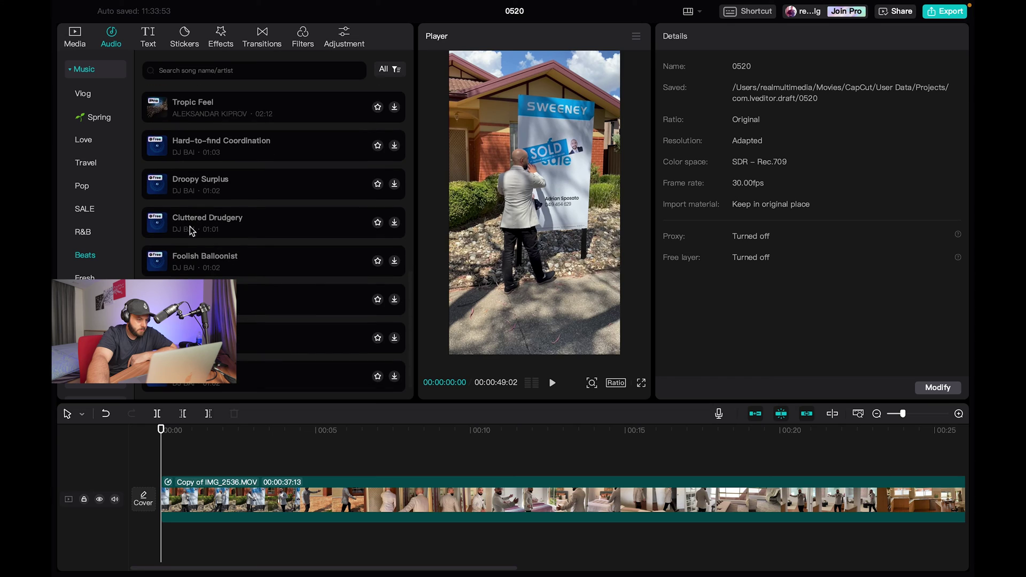
{"action": "left_click", "coordinate": [267, 153]}
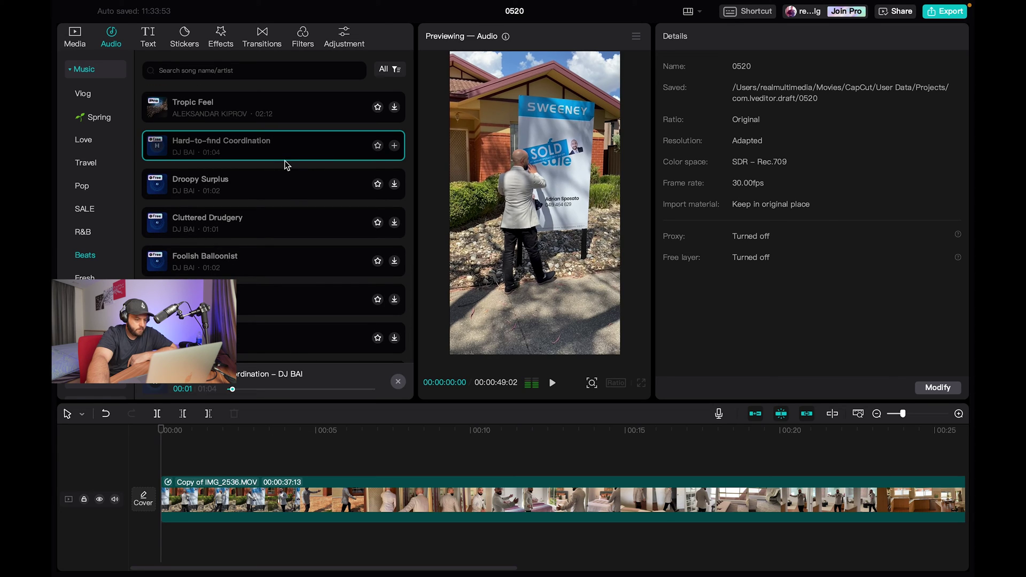
{"action": "left_click", "coordinate": [286, 184]}
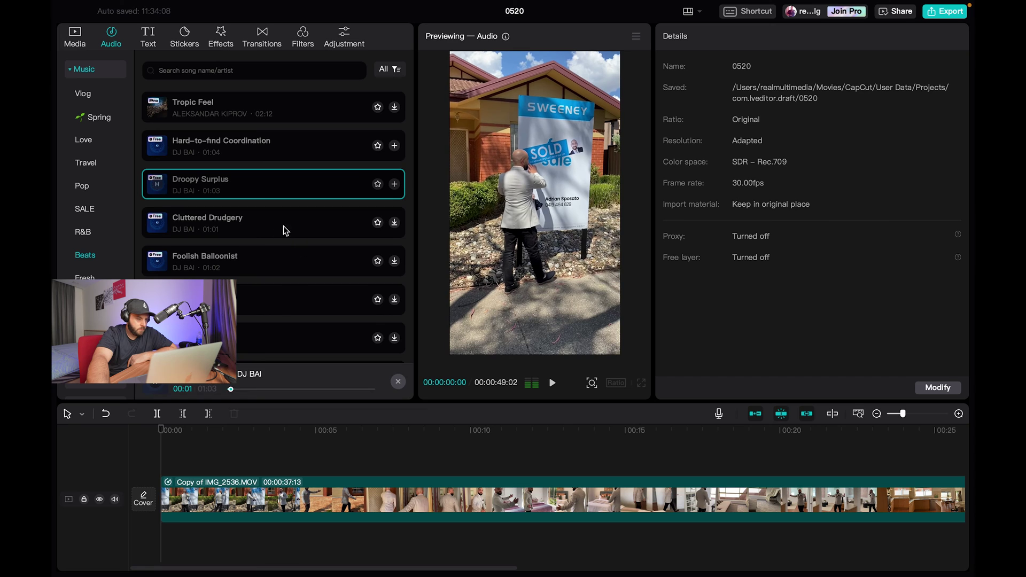
{"action": "left_click", "coordinate": [289, 231]}
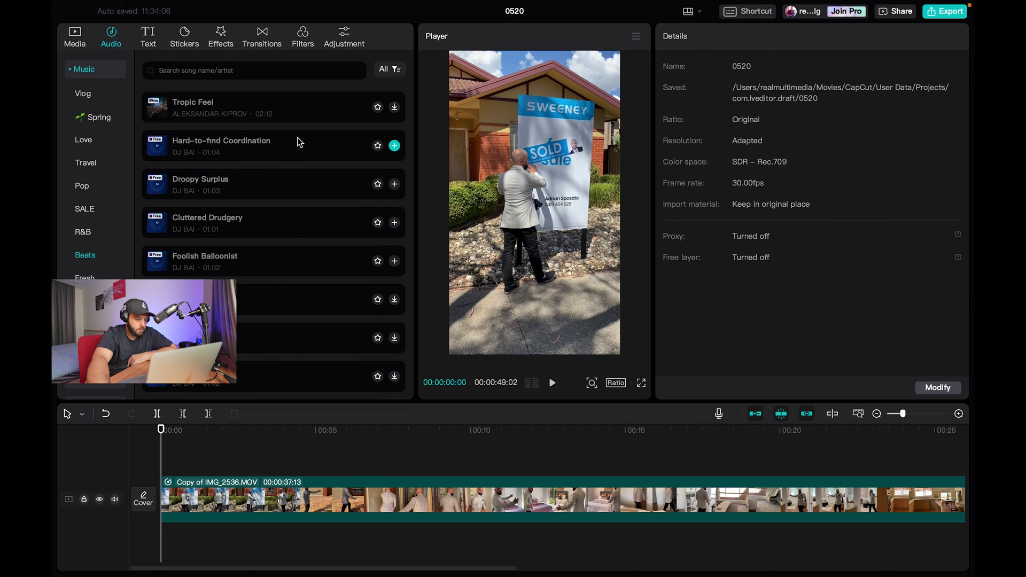
Step: Place the Hard-to-find Coordination track under the video from 00:00:00:00 and play the edit with the music
{"action": "scroll", "coordinate": [298, 142], "scroll_direction": "down", "scroll_amount": 10}
{"action": "left_click", "coordinate": [257, 463]}
{"action": "scroll", "coordinate": [284, 302], "scroll_direction": "down", "scroll_amount": 5}
{"action": "left_click_drag", "start_coordinate": [282, 310], "coordinate": [164, 534]}
{"action": "left_click", "coordinate": [279, 295]}
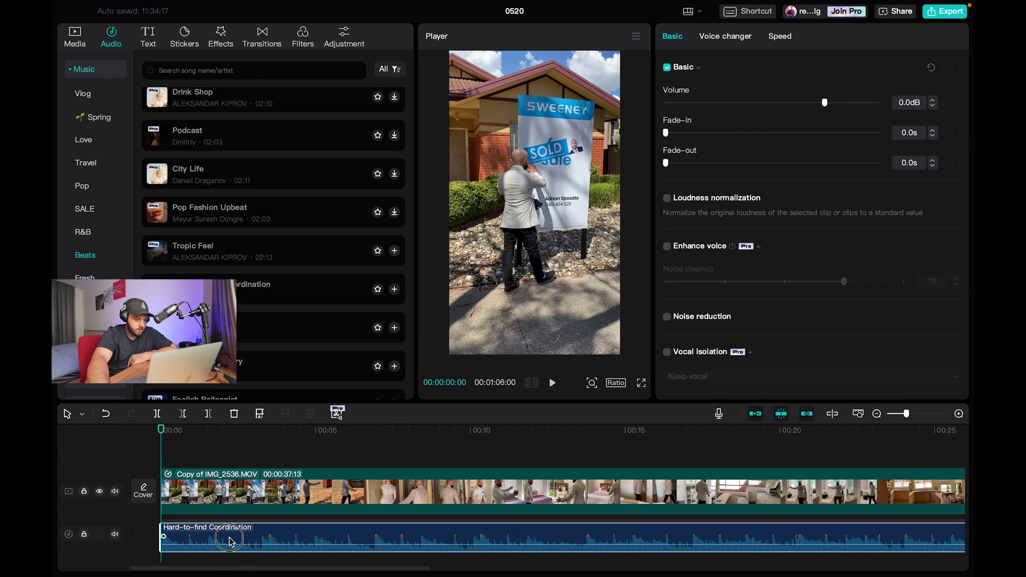
{"action": "key", "text": "space"}
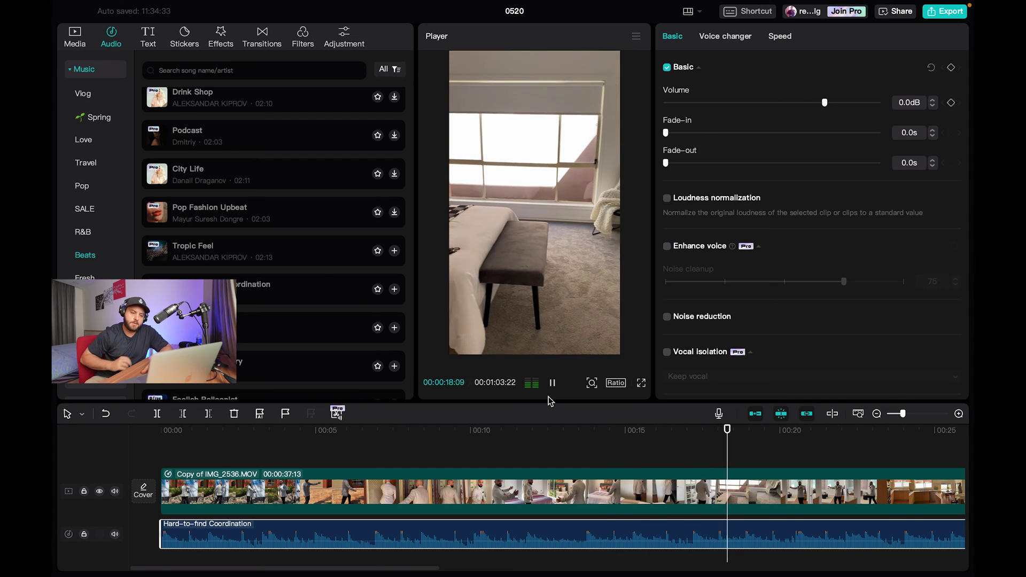
{"action": "key", "text": "space"}
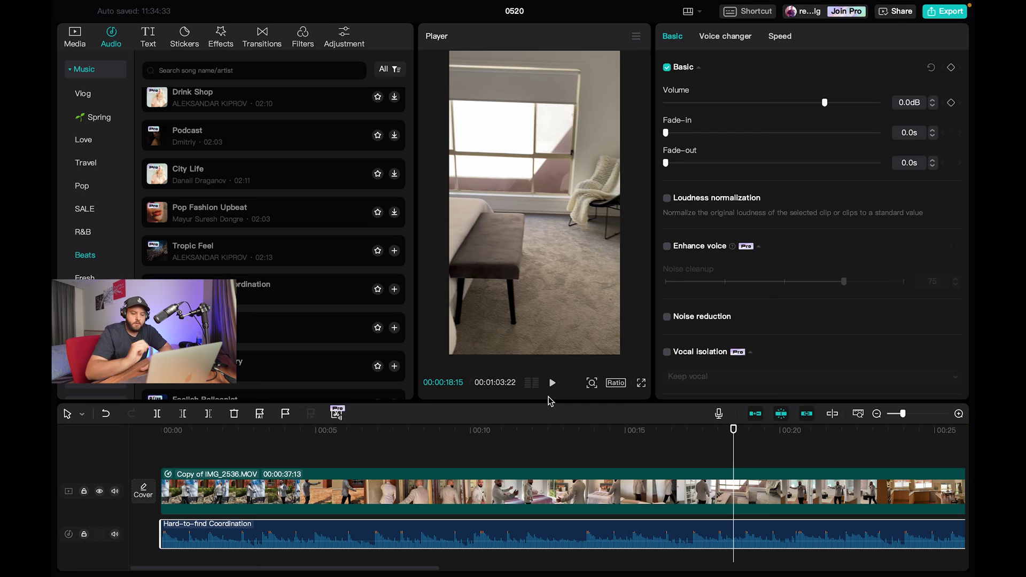
Step: Trim the end of the Hard-to-find Coordination track to the video's end at 00:00:49:02 and play the closing section
{"action": "key", "text": "space"}
{"action": "key", "text": "space"}
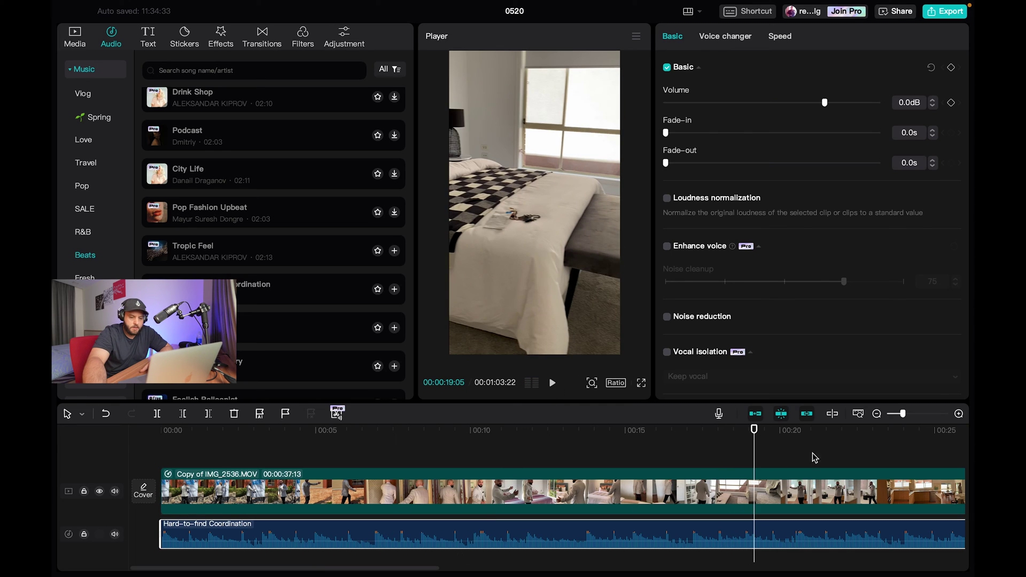
{"action": "left_click", "coordinate": [877, 414]}
{"action": "left_click", "coordinate": [877, 413]}
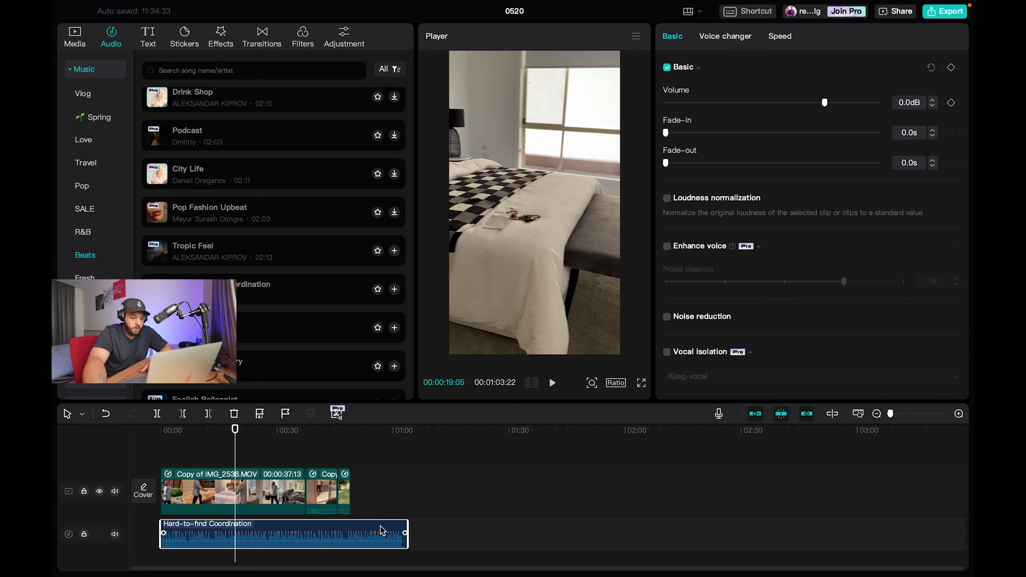
{"action": "left_click_drag", "start_coordinate": [406, 528], "coordinate": [351, 531]}
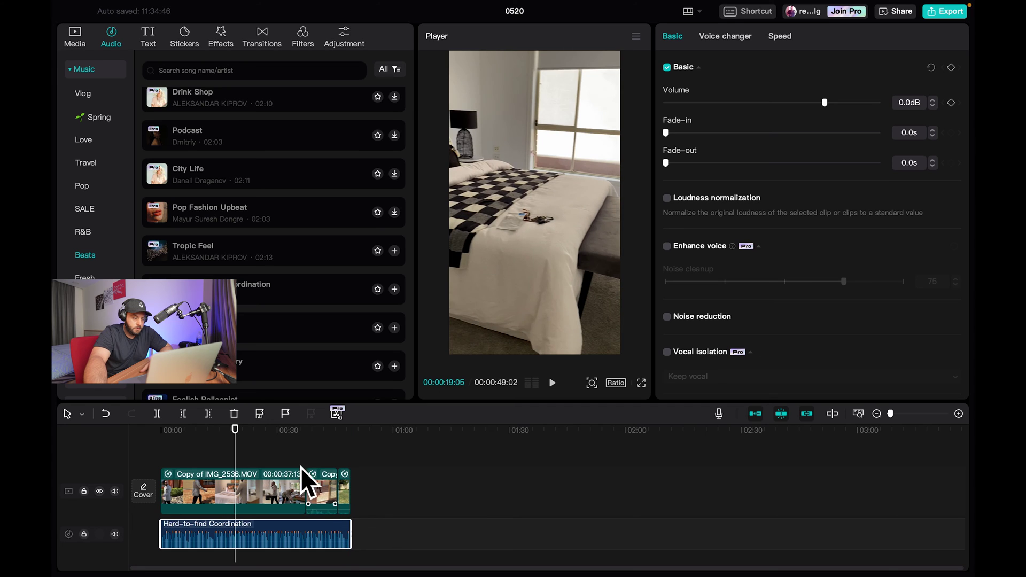
{"action": "left_click_drag", "start_coordinate": [235, 434], "coordinate": [320, 433]}
{"action": "key", "text": "space"}
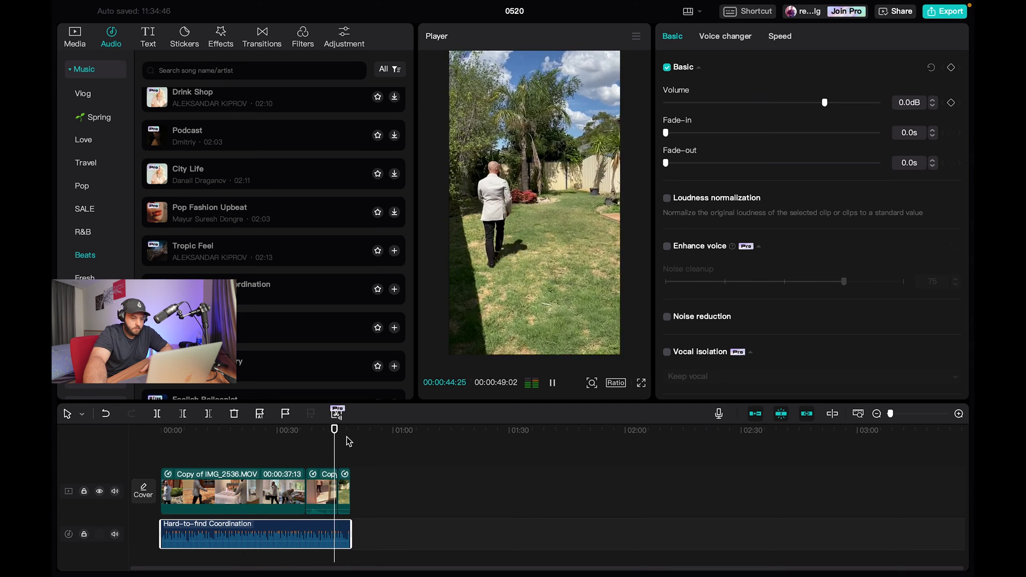
{"action": "key", "text": "space"}
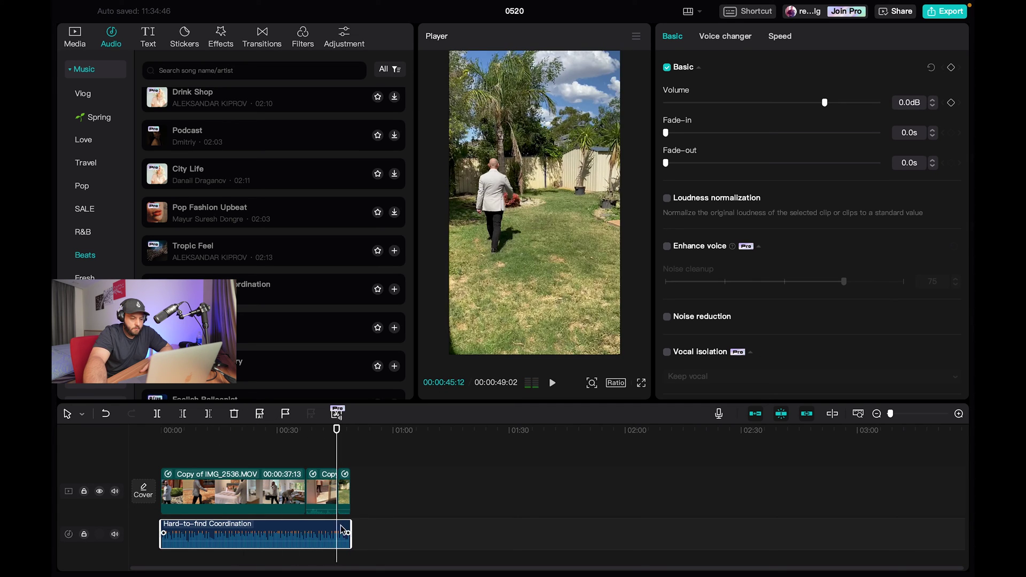
Step: Try fading the music out with volume keyframes, 0.0 dB at 00:00:46:22 and −∞ dB at 00:00:49:02
{"action": "left_click", "coordinate": [339, 430]}
{"action": "left_click_drag", "start_coordinate": [338, 430], "coordinate": [342, 431]}
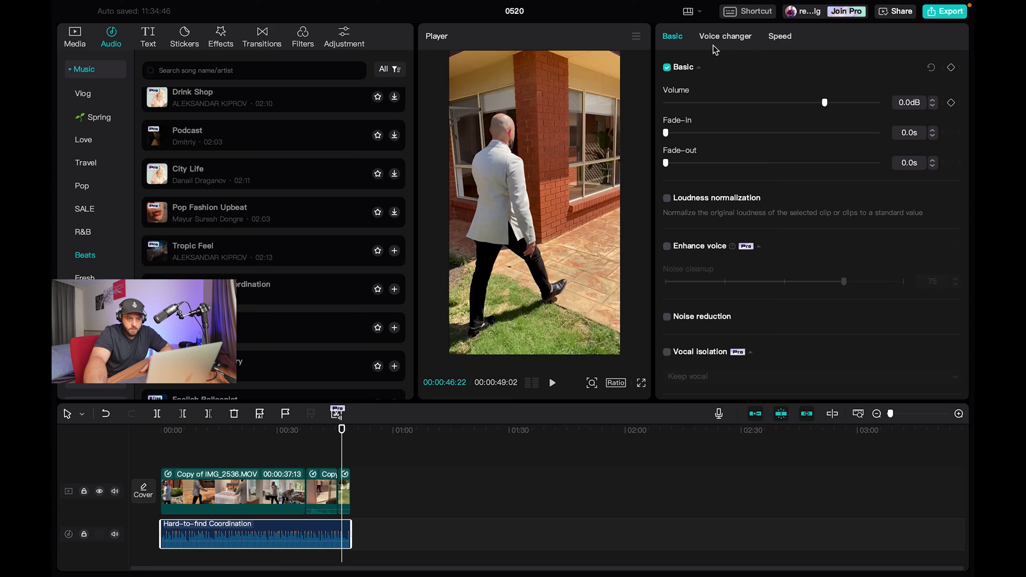
{"action": "left_click", "coordinate": [952, 103]}
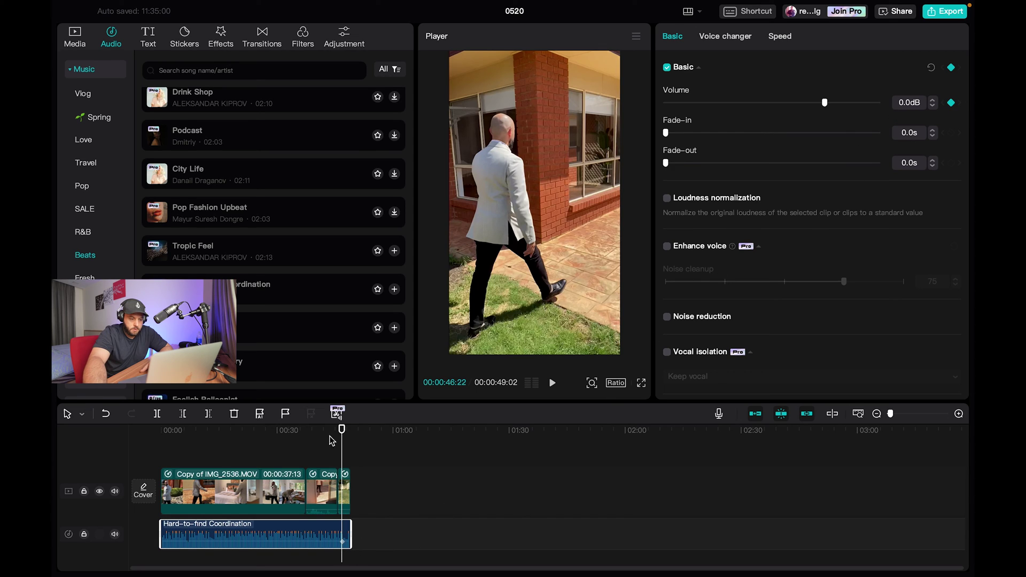
{"action": "left_click_drag", "start_coordinate": [341, 431], "coordinate": [351, 430]}
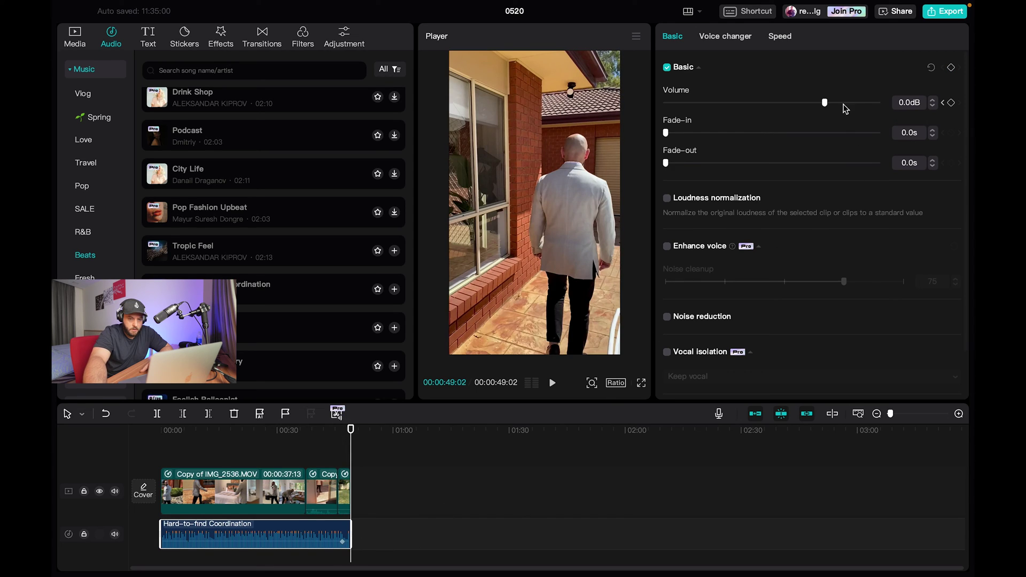
{"action": "left_click_drag", "start_coordinate": [825, 102], "coordinate": [665, 102]}
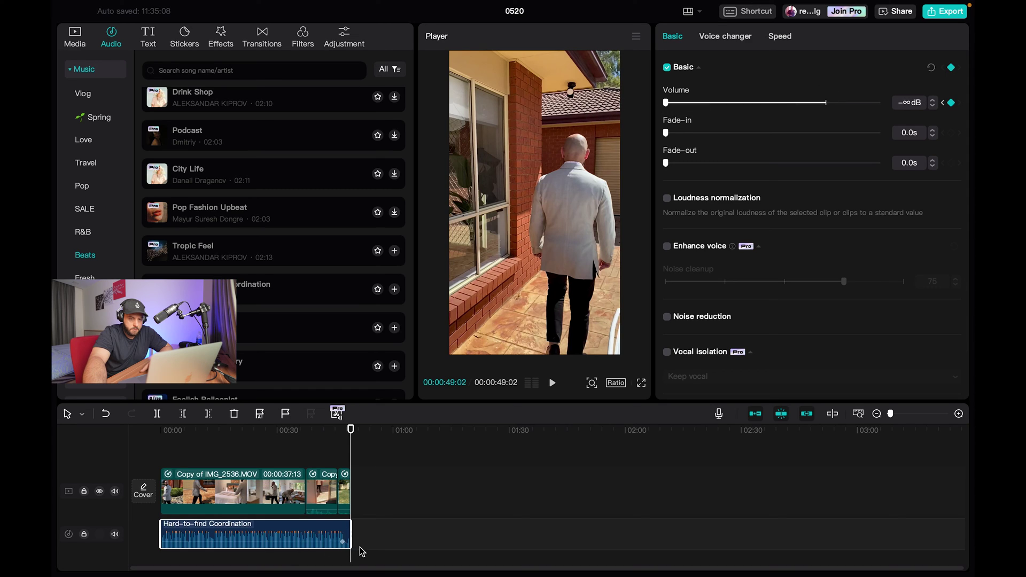
{"action": "key", "text": "ctrl+z"}
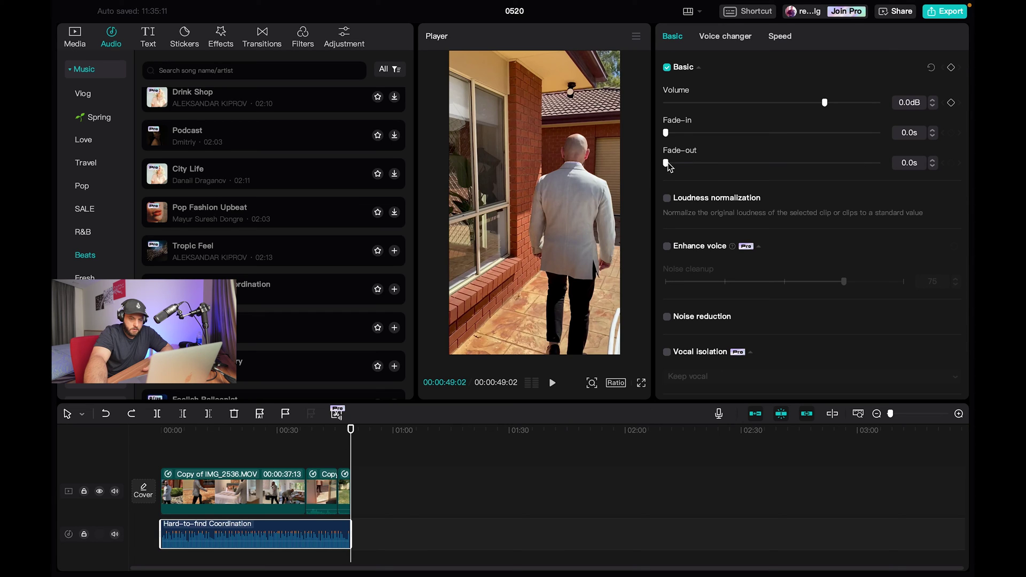
Step: Give the music track a 0.6 s fade-out and play the end of the edit
{"action": "left_click_drag", "start_coordinate": [667, 164], "coordinate": [678, 165]}
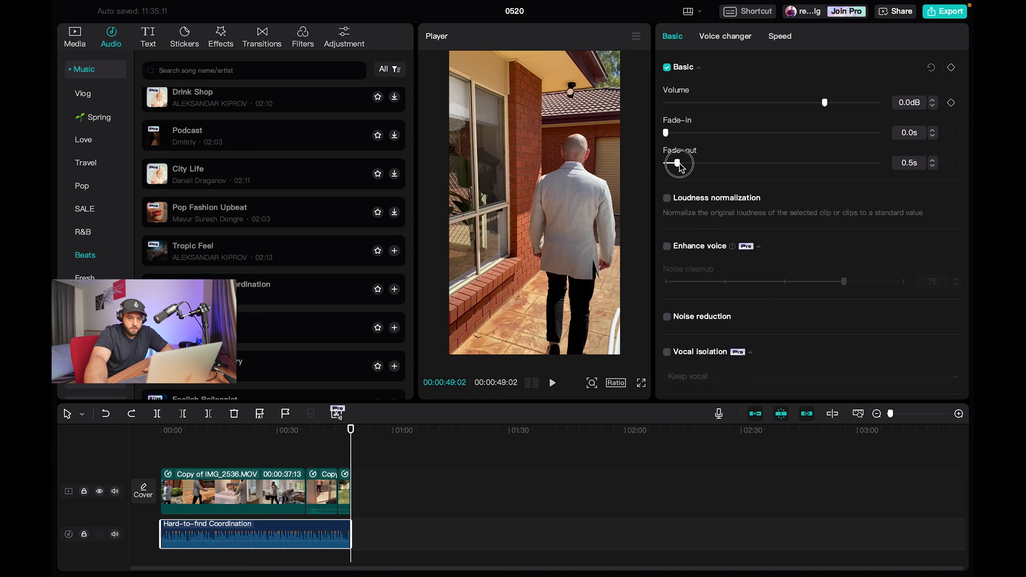
{"action": "left_click", "coordinate": [327, 433]}
{"action": "key", "text": "space"}
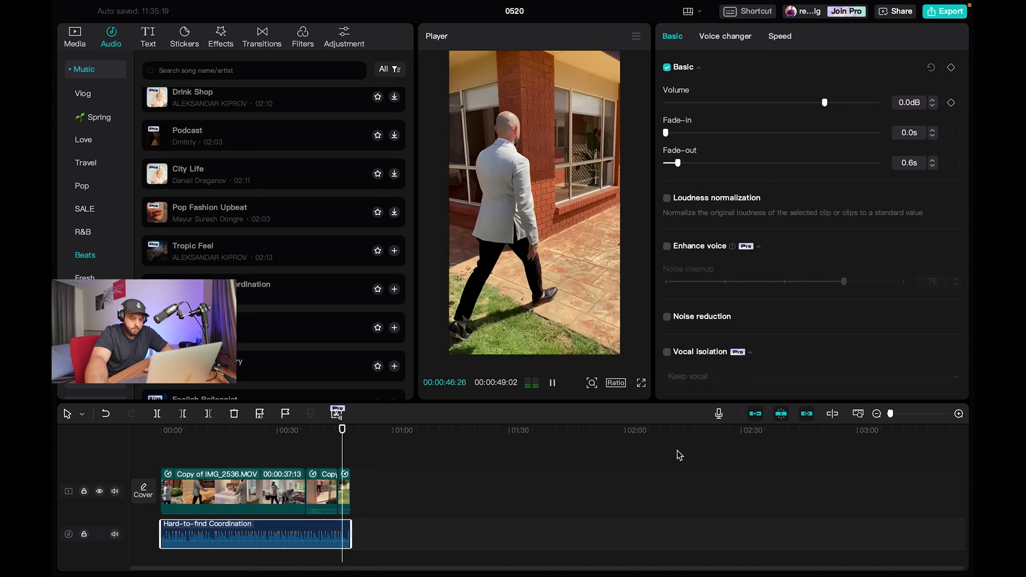
{"action": "left_click", "coordinate": [959, 414]}
{"action": "left_click", "coordinate": [959, 414]}
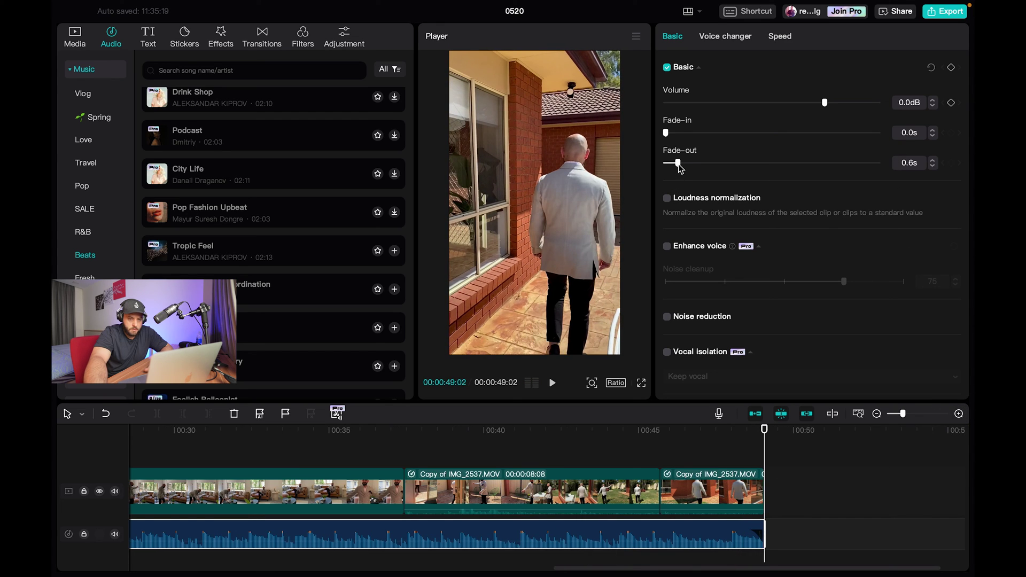
Step: Set the music track's fade-out to 2.0 s and listen to the final seconds of the edit
{"action": "left_click_drag", "start_coordinate": [679, 166], "coordinate": [708, 164]}
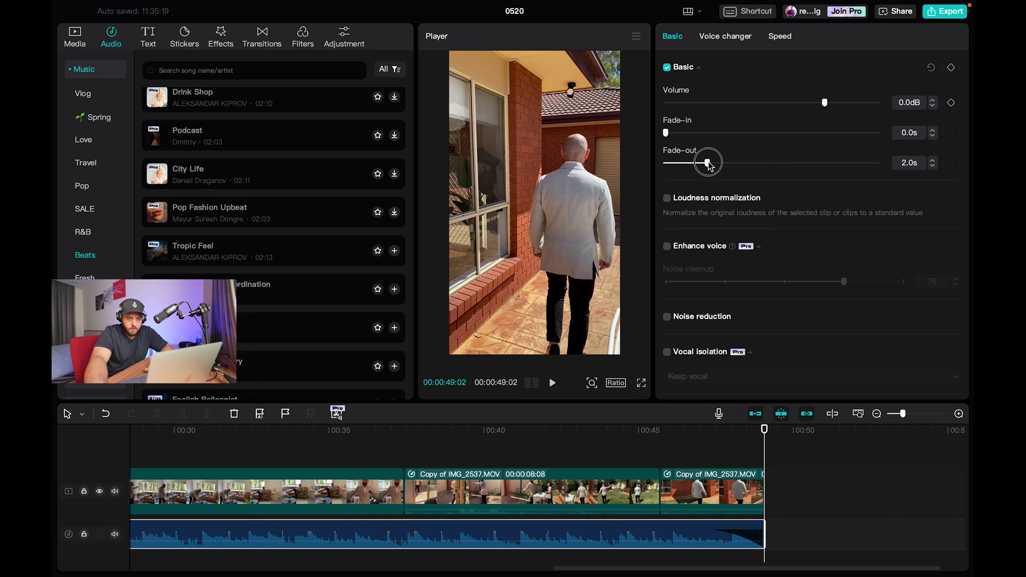
{"action": "left_click", "coordinate": [593, 432]}
{"action": "key", "text": "space"}
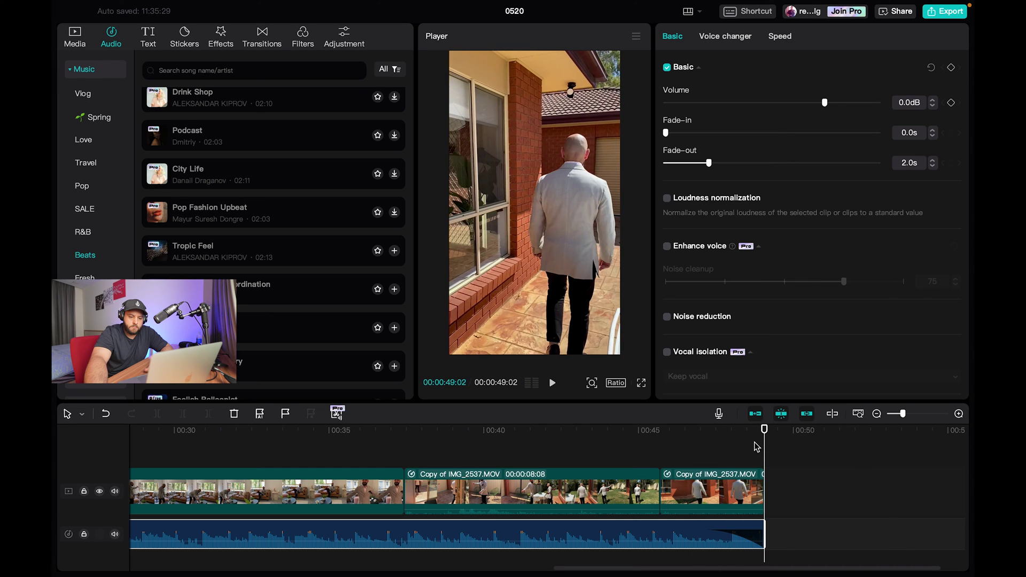
{"action": "left_click", "coordinate": [663, 430]}
{"action": "key", "text": "space"}
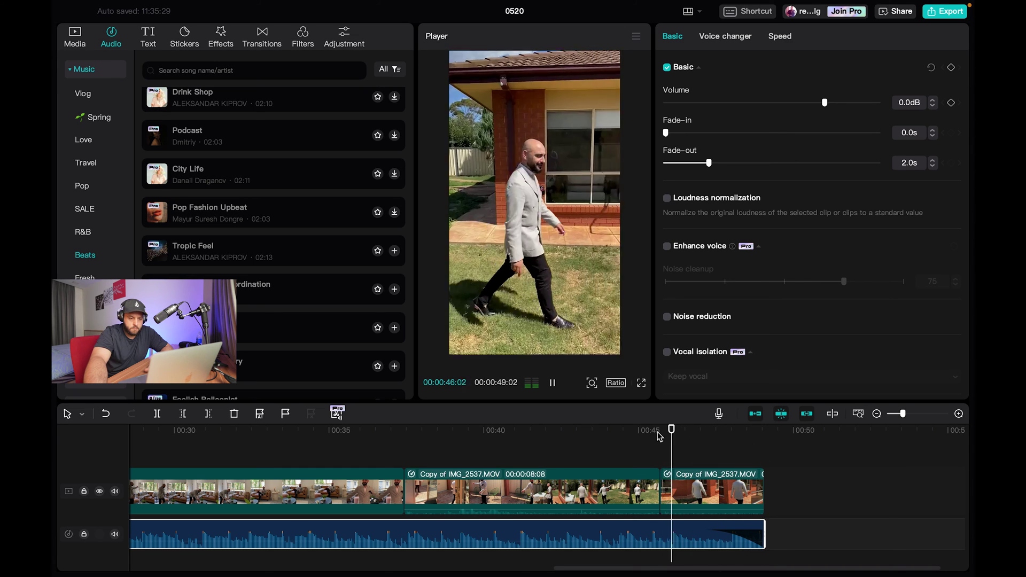
{"action": "key", "text": "space"}
Step: Return the playhead to 00:00:00:00 and look at the available text templates and stickers
{"action": "scroll", "coordinate": [393, 443], "scroll_direction": "down", "scroll_amount": 1}
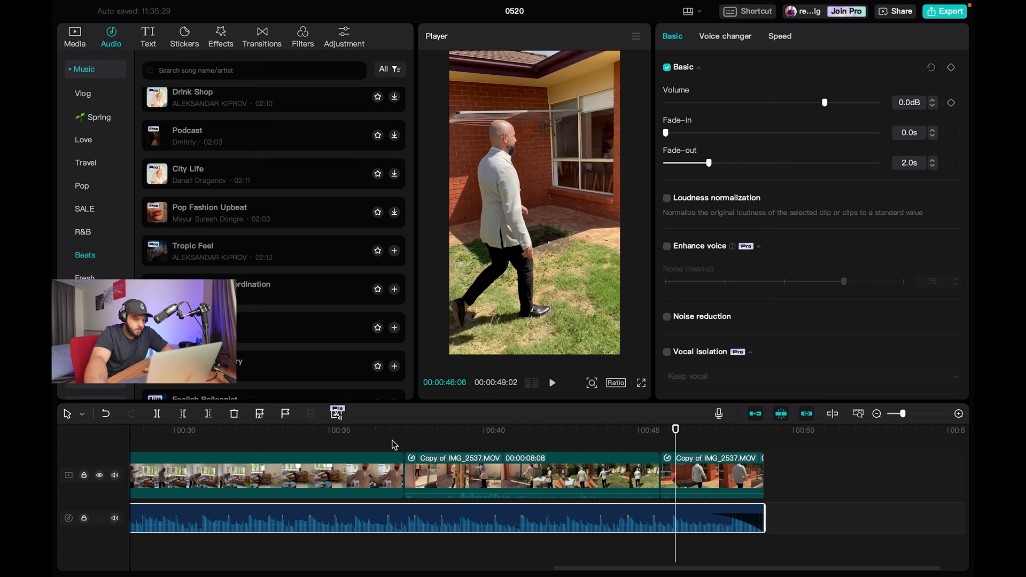
{"action": "left_click", "coordinate": [877, 414]}
{"action": "left_click", "coordinate": [877, 414]}
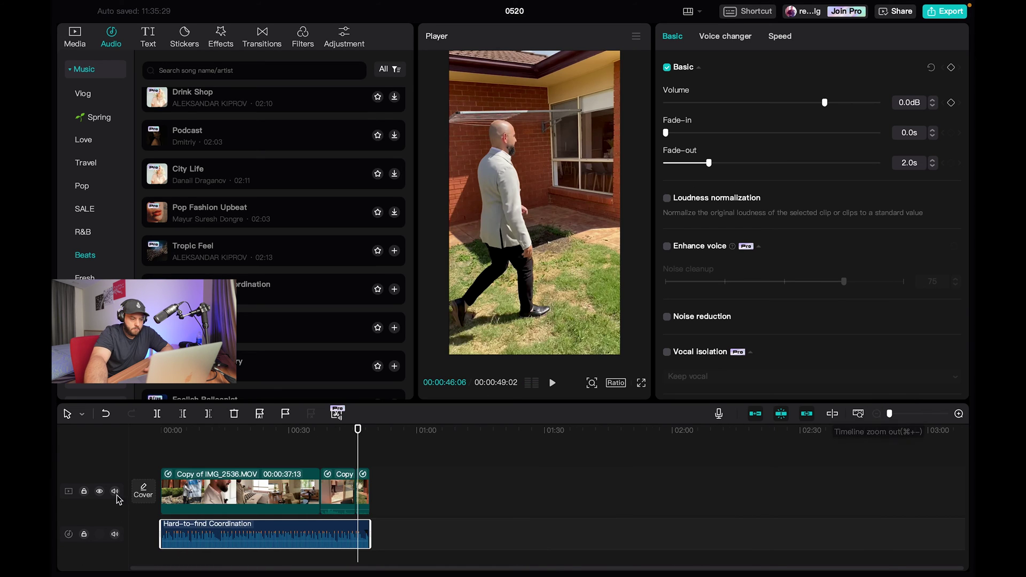
{"action": "left_click", "coordinate": [160, 430]}
{"action": "left_click", "coordinate": [149, 41]}
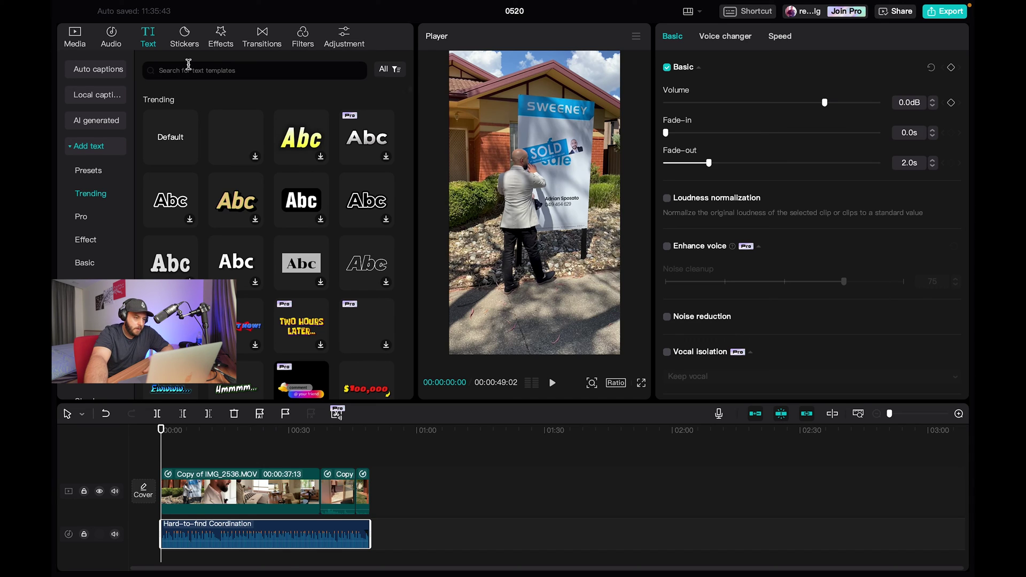
{"action": "left_click", "coordinate": [187, 38]}
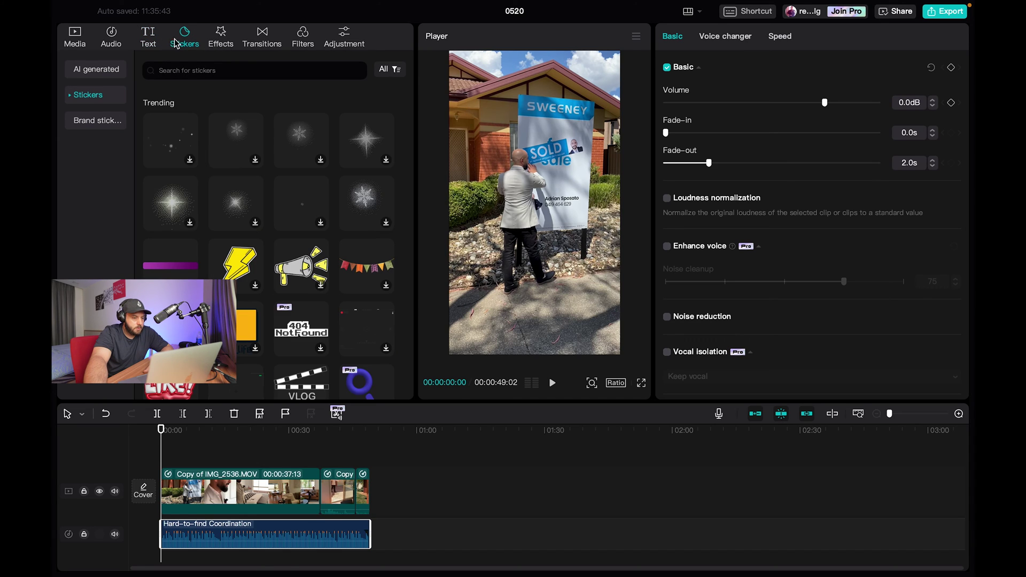
{"action": "left_click", "coordinate": [149, 39]}
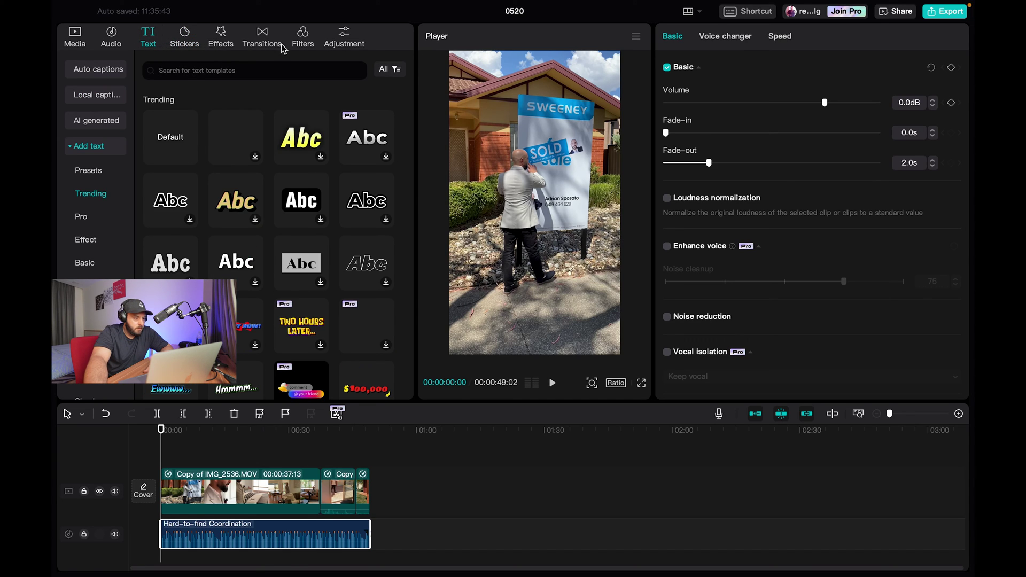
Step: Import the image 668301.png from the Downloads folder into the project media
{"action": "left_click", "coordinate": [71, 40]}
{"action": "right_click", "coordinate": [238, 275]}
{"action": "left_click", "coordinate": [192, 262]}
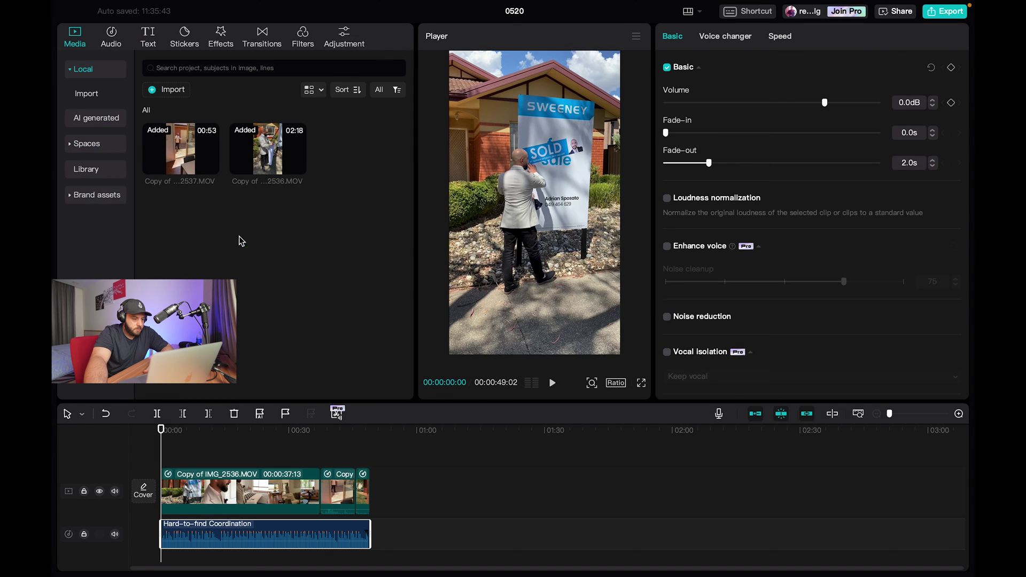
{"action": "right_click", "coordinate": [238, 238]}
{"action": "left_click", "coordinate": [169, 88]}
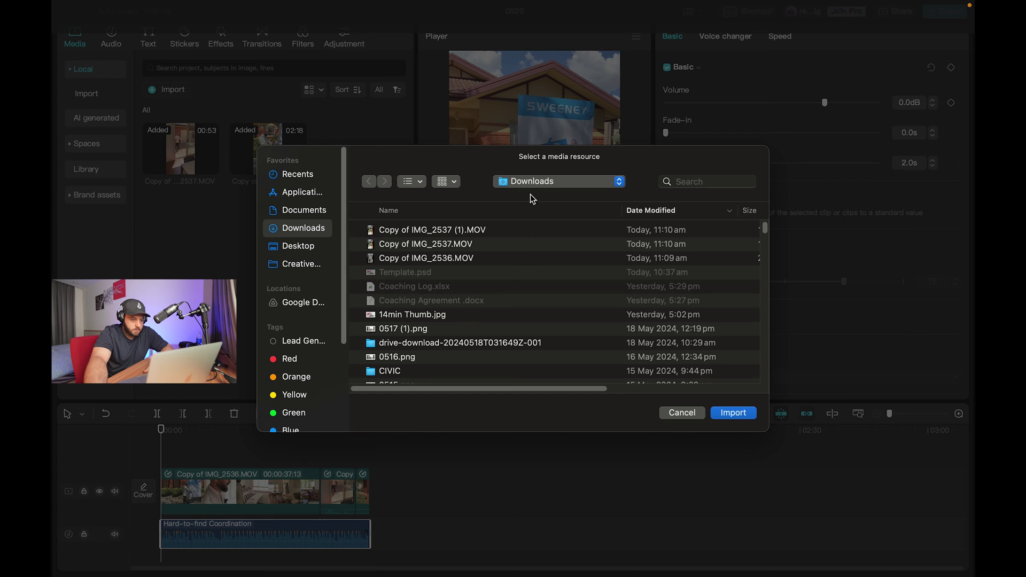
{"action": "left_click", "coordinate": [452, 211]}
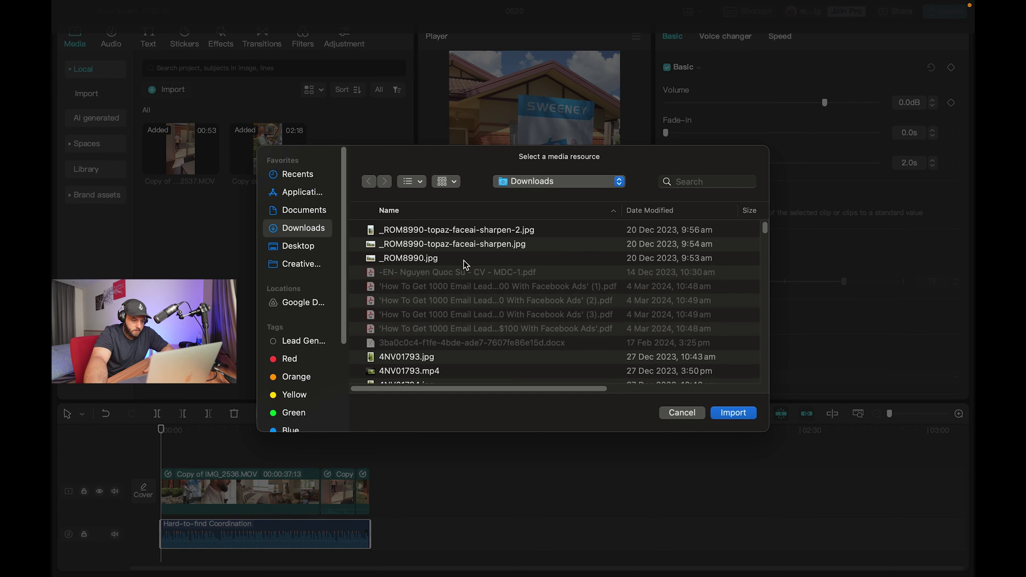
{"action": "scroll", "coordinate": [464, 264], "scroll_direction": "down", "scroll_amount": 10}
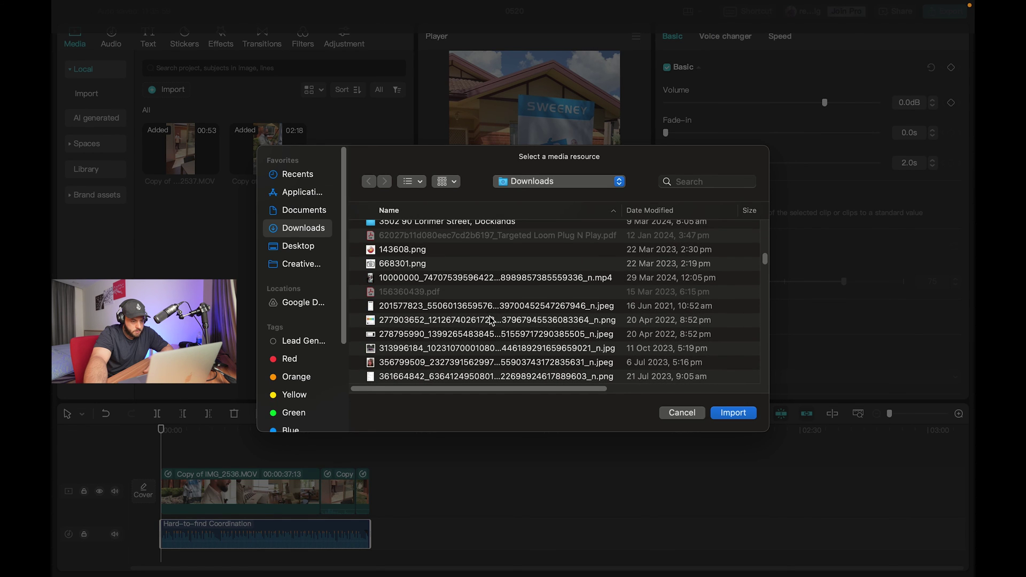
{"action": "double_click", "coordinate": [392, 264]}
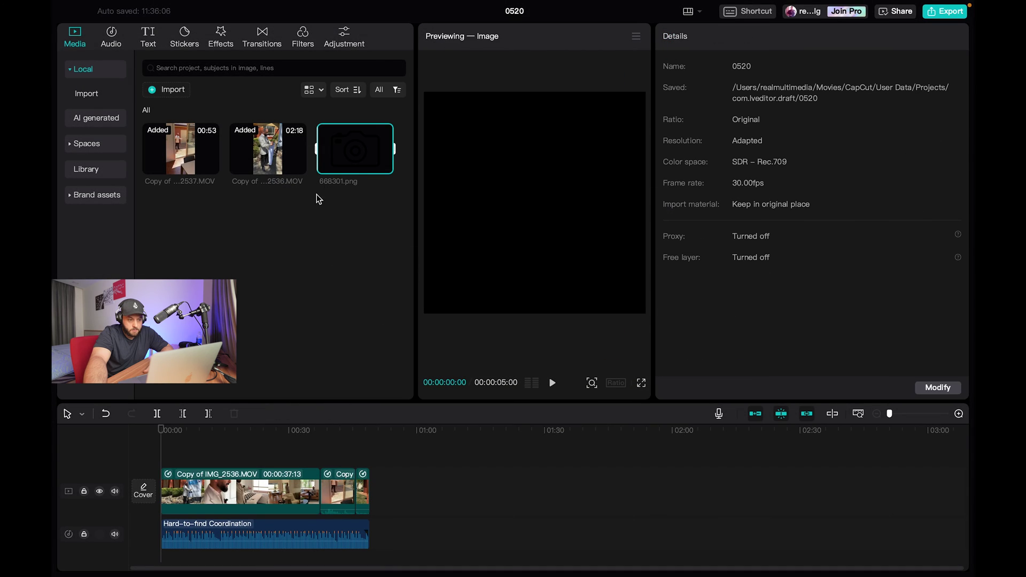
Step: Place 668301.png above the video near its start and shrink it to 26% in the frame's lower-right corner, at X 659, Y −1544
{"action": "left_click_drag", "start_coordinate": [351, 158], "coordinate": [182, 466]}
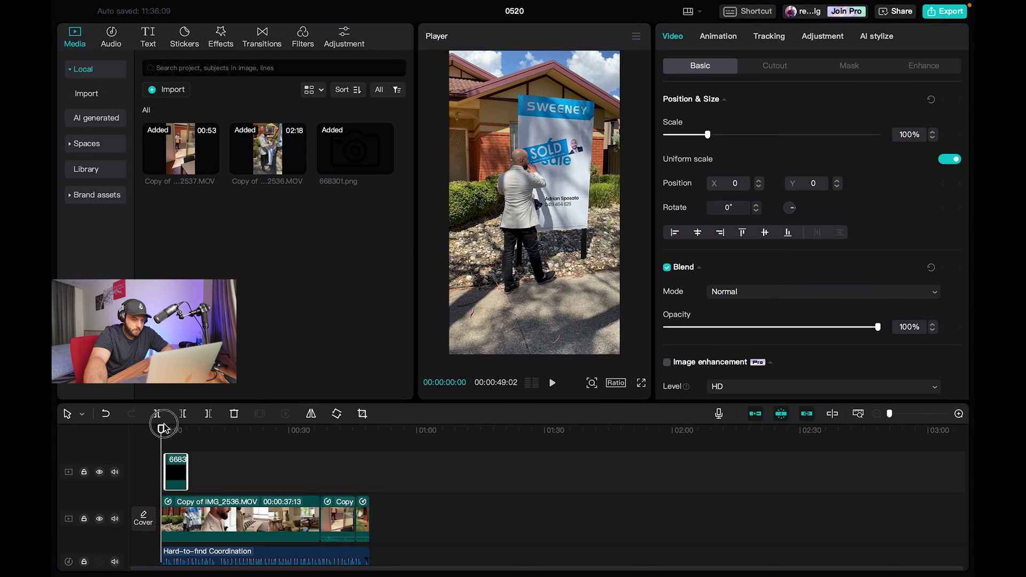
{"action": "left_click_drag", "start_coordinate": [163, 427], "coordinate": [178, 429]}
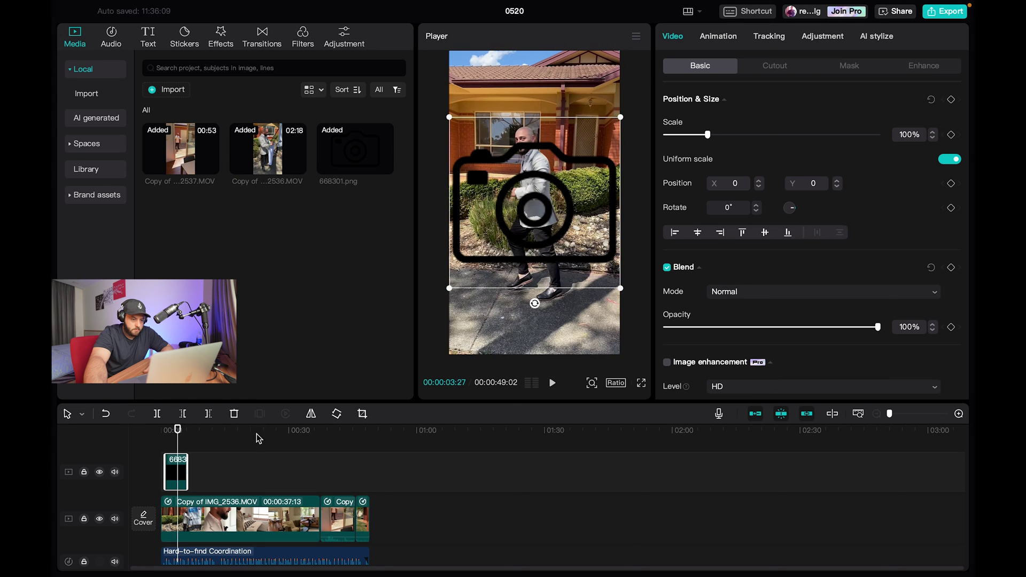
{"action": "left_click_drag", "start_coordinate": [450, 290], "coordinate": [579, 323]}
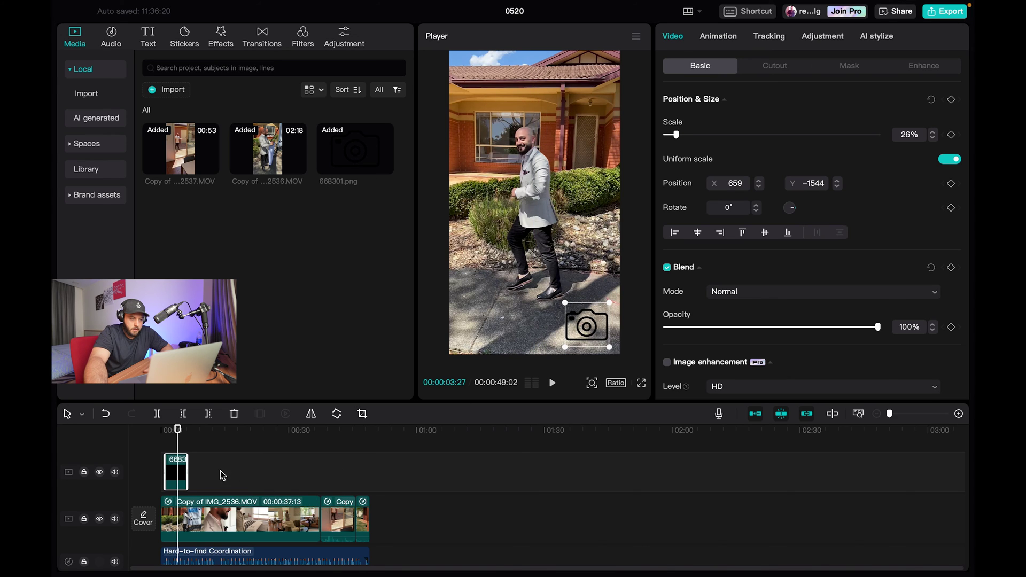
Step: Extend the 668301.png overlay to a duration of 00:00:48:00 and check it over the video around 00:00:07:22
{"action": "left_click_drag", "start_coordinate": [185, 470], "coordinate": [370, 473]}
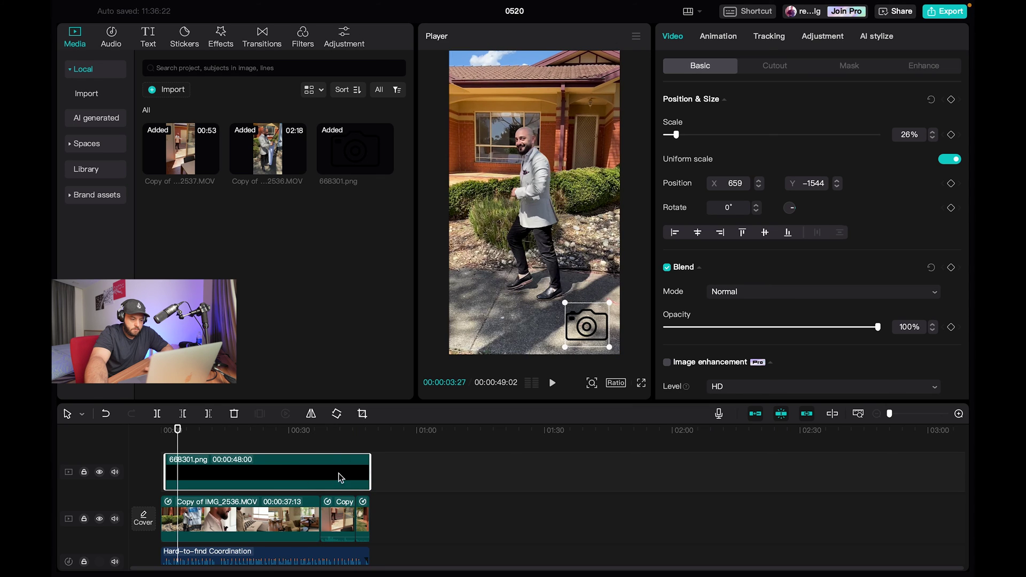
{"action": "left_click_drag", "start_coordinate": [169, 432], "coordinate": [194, 432]}
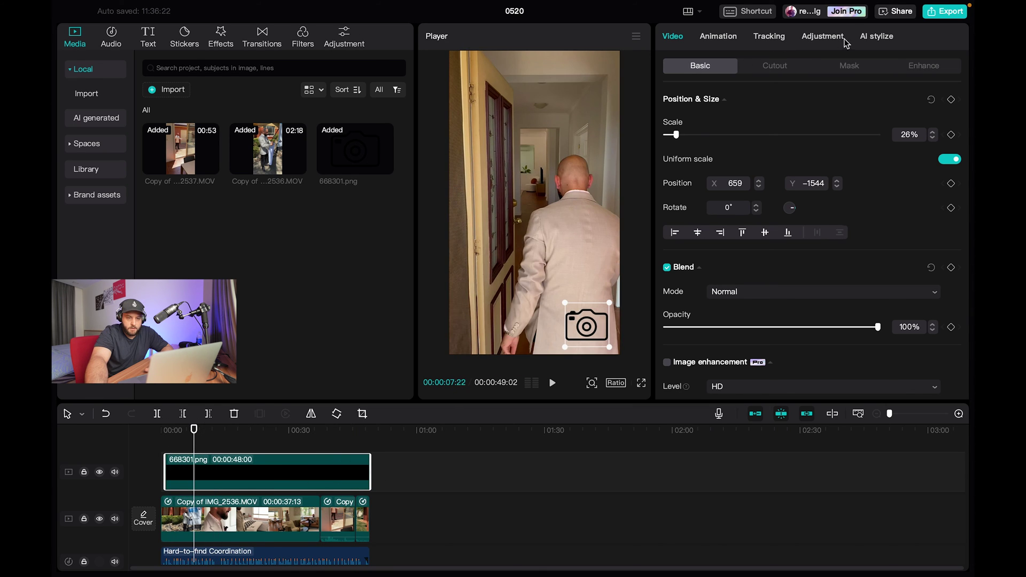
Step: Apply the "Rota...ning" In animation with a 1.0 s duration to the 668301.png overlay and play the opening seconds
{"action": "left_click", "coordinate": [732, 45]}
{"action": "left_click", "coordinate": [818, 42]}
{"action": "left_click", "coordinate": [732, 38]}
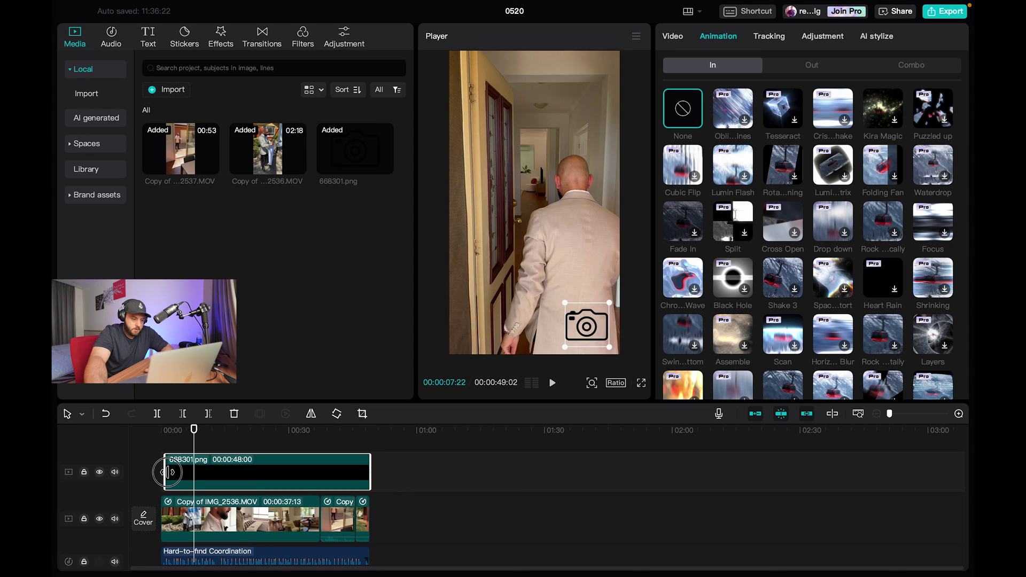
{"action": "left_click_drag", "start_coordinate": [190, 434], "coordinate": [143, 450]}
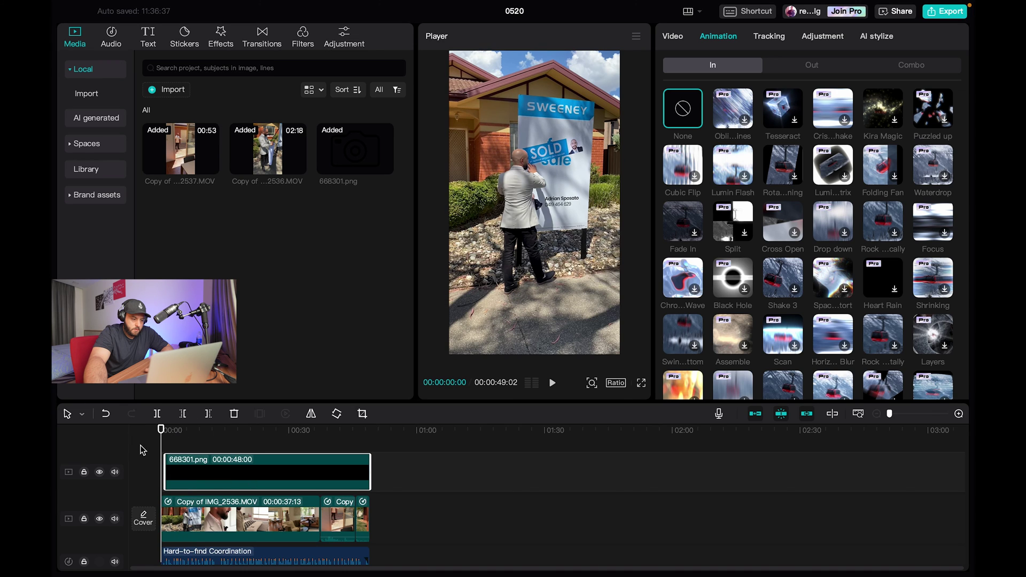
{"action": "left_click", "coordinate": [783, 166]}
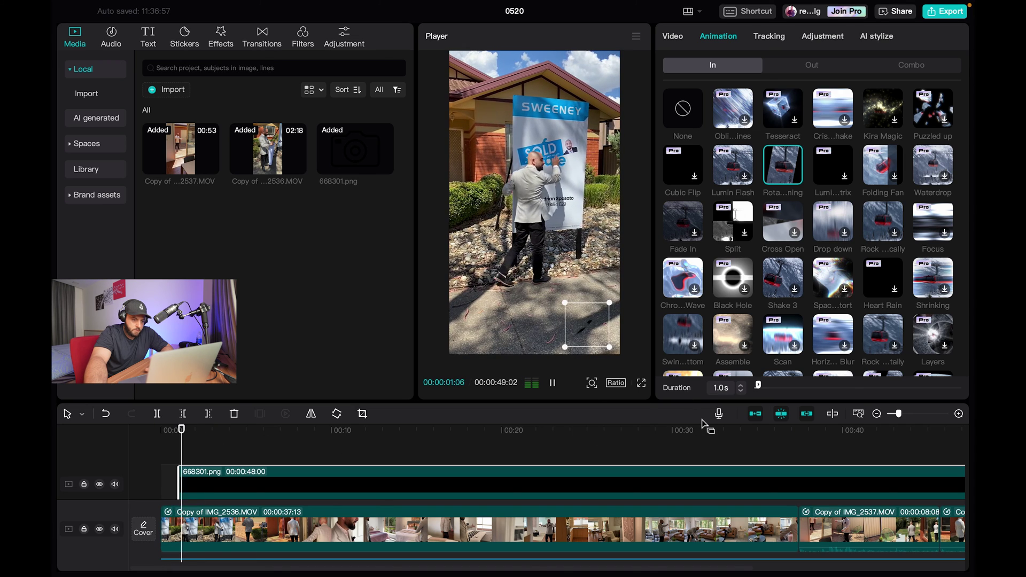
{"action": "left_click", "coordinate": [504, 348]}
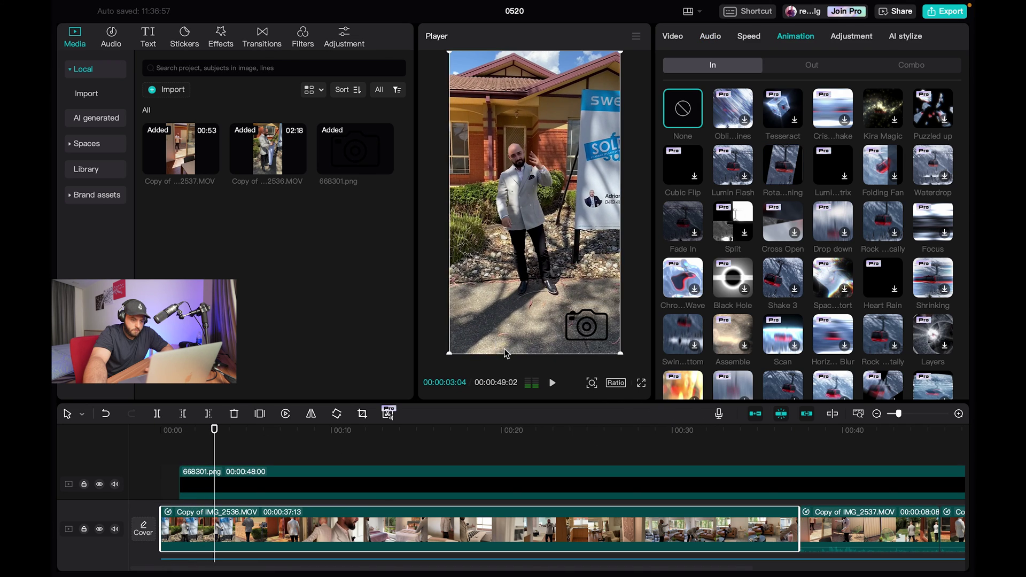
Step: Replay the opening seconds of the video from the start to check how the 668301.png overlay animates in
{"action": "left_click", "coordinate": [169, 437]}
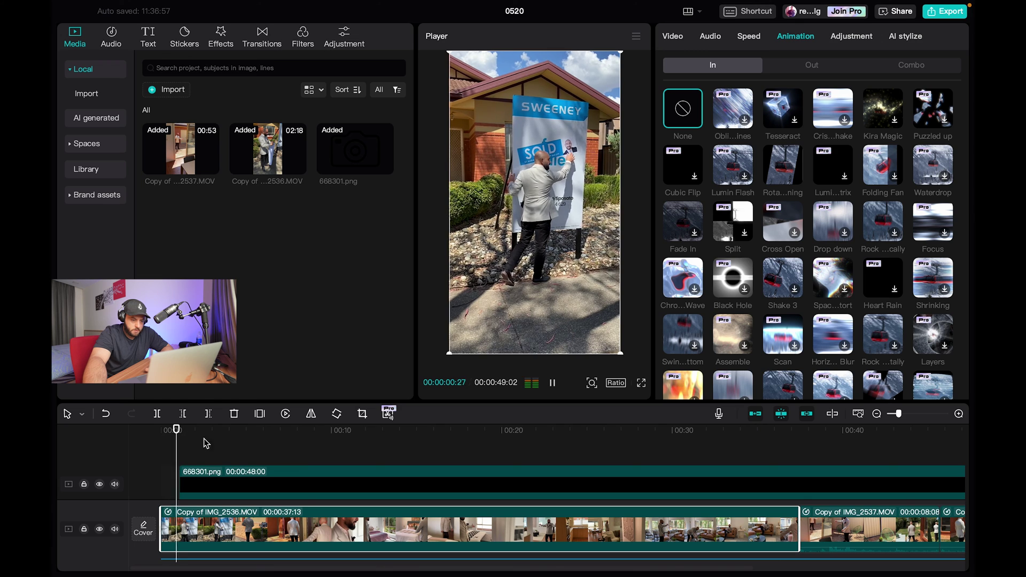
{"action": "left_click", "coordinate": [227, 455]}
{"action": "left_click", "coordinate": [166, 437]}
{"action": "key", "text": "space"}
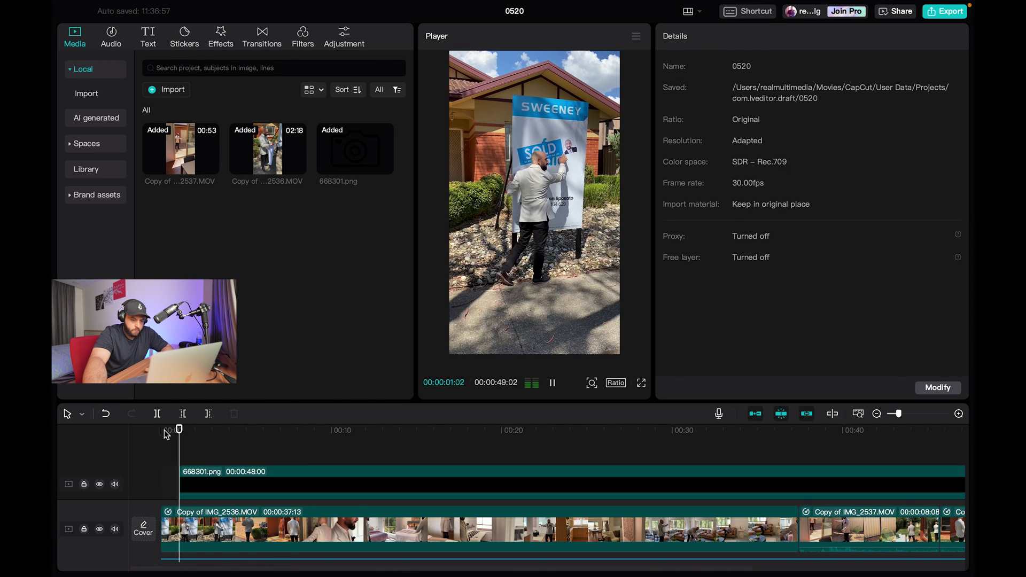
Step: Switch the 668301.png overlay's In animation to Shake 3 with a 1.0 s duration and play the opening seconds
{"action": "left_click", "coordinate": [244, 484]}
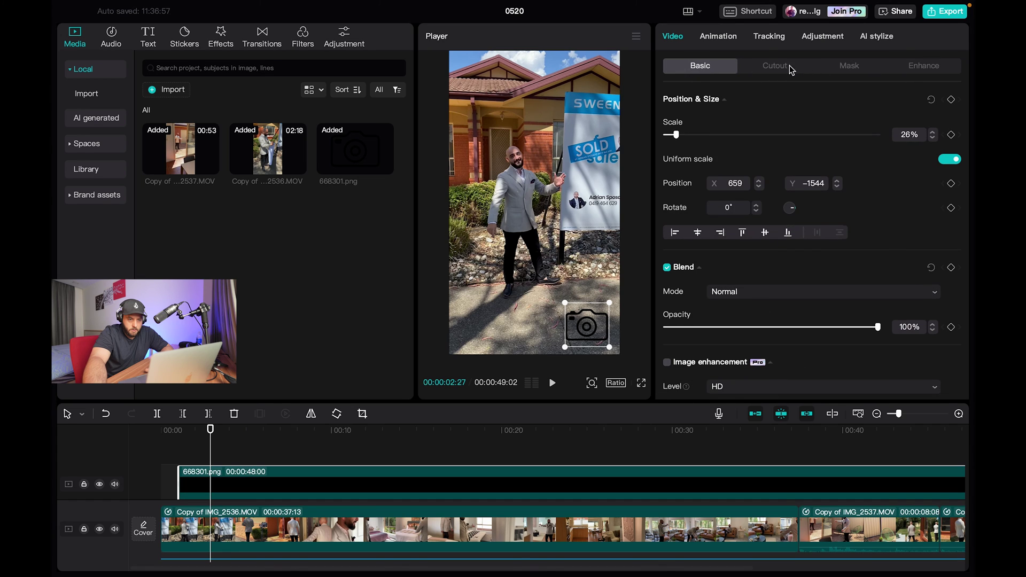
{"action": "left_click", "coordinate": [718, 36]}
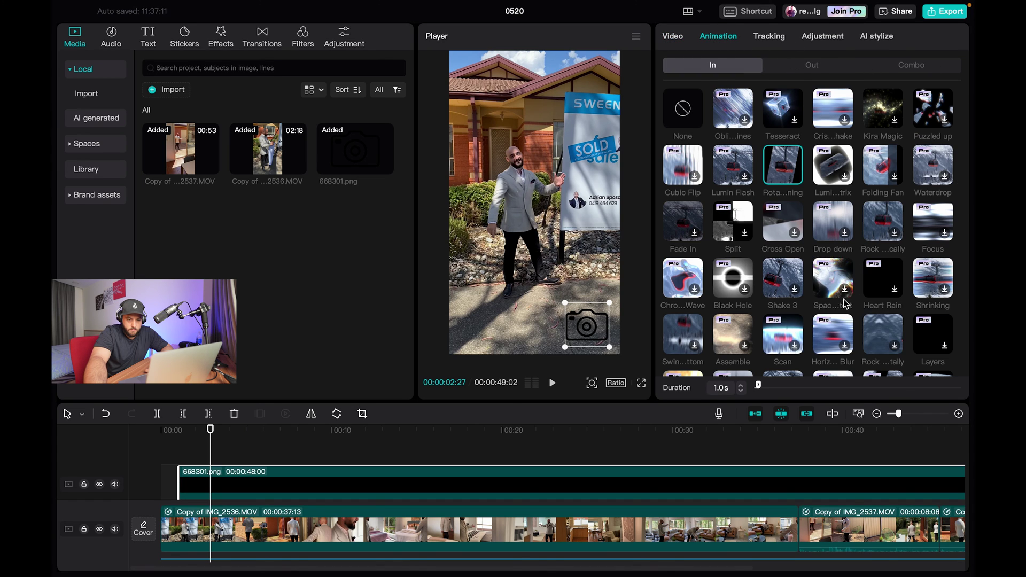
{"action": "left_click", "coordinate": [785, 287]}
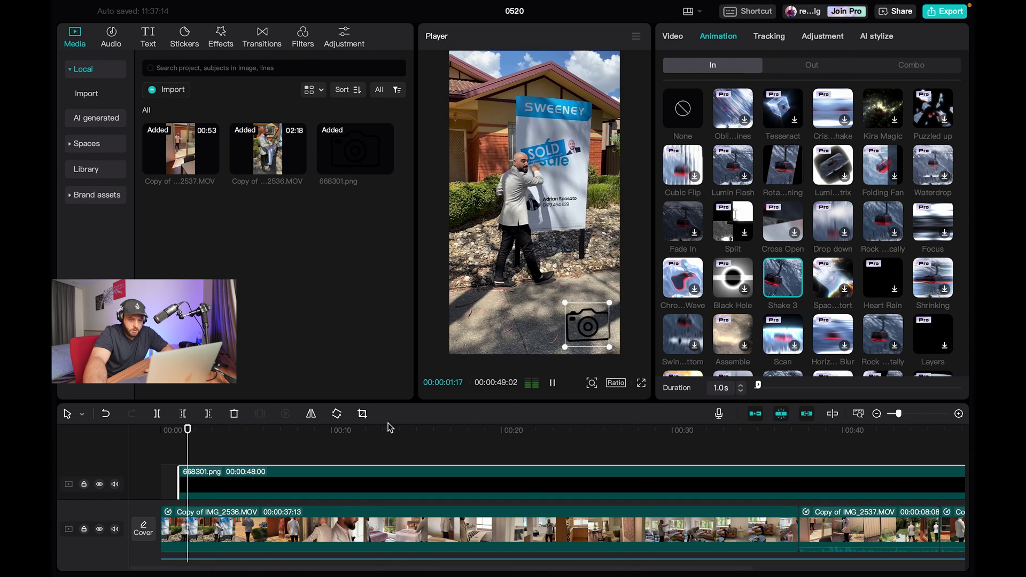
{"action": "left_click", "coordinate": [170, 450]}
{"action": "left_click", "coordinate": [164, 434]}
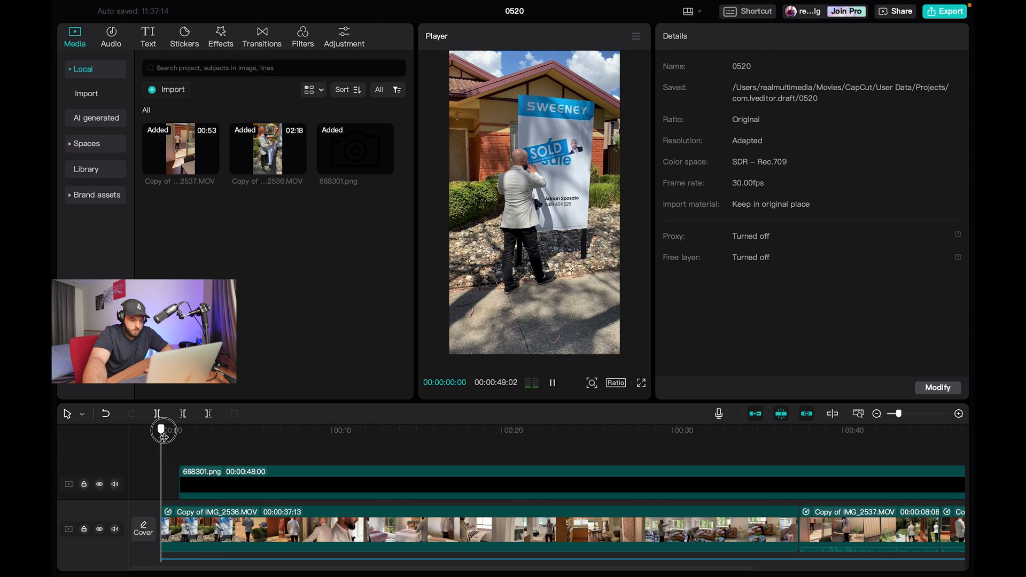
{"action": "key", "text": "space"}
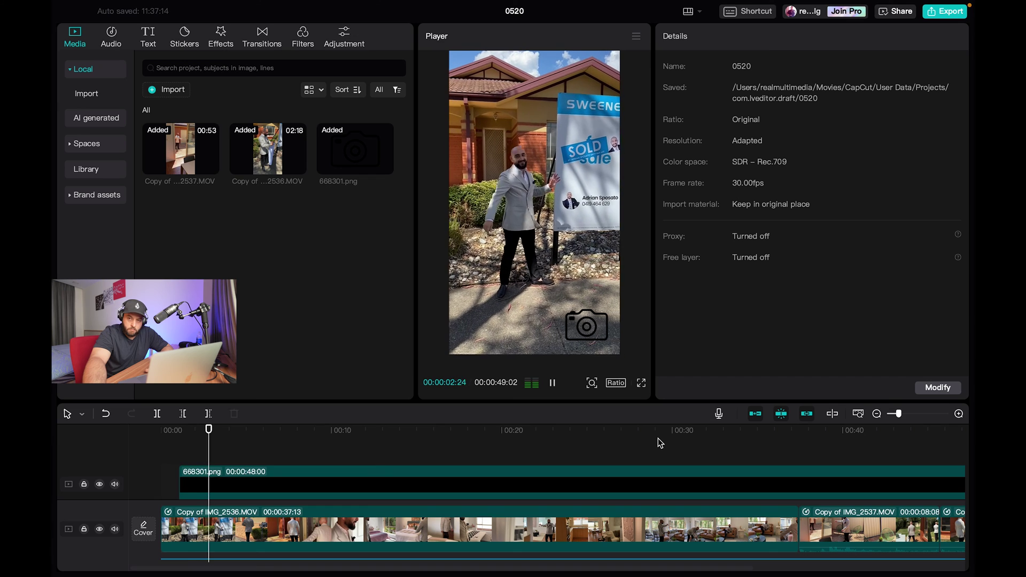
{"action": "key", "text": "space"}
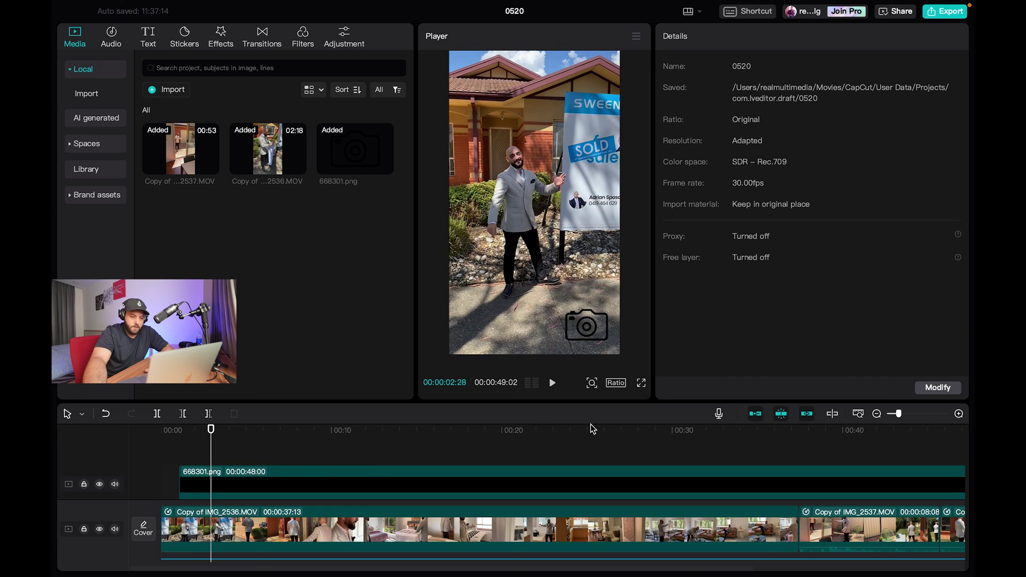
Step: Apply the Shake 3 In animation with a 0.5 s duration to the first clip, Copy of IMG_2536.MOV, and play it from the start
{"action": "left_click", "coordinate": [290, 480]}
{"action": "left_click", "coordinate": [169, 434]}
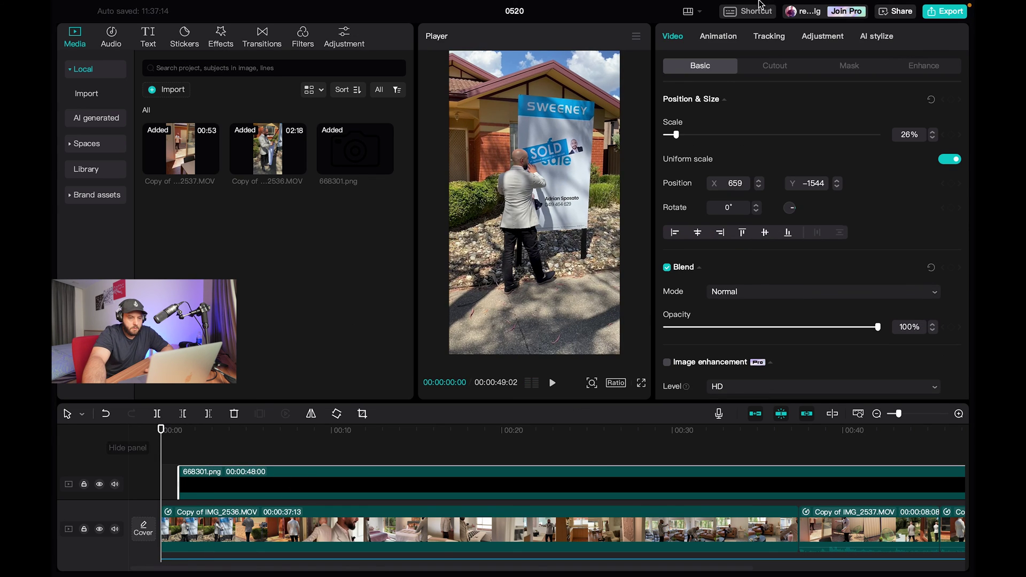
{"action": "left_click", "coordinate": [718, 36]}
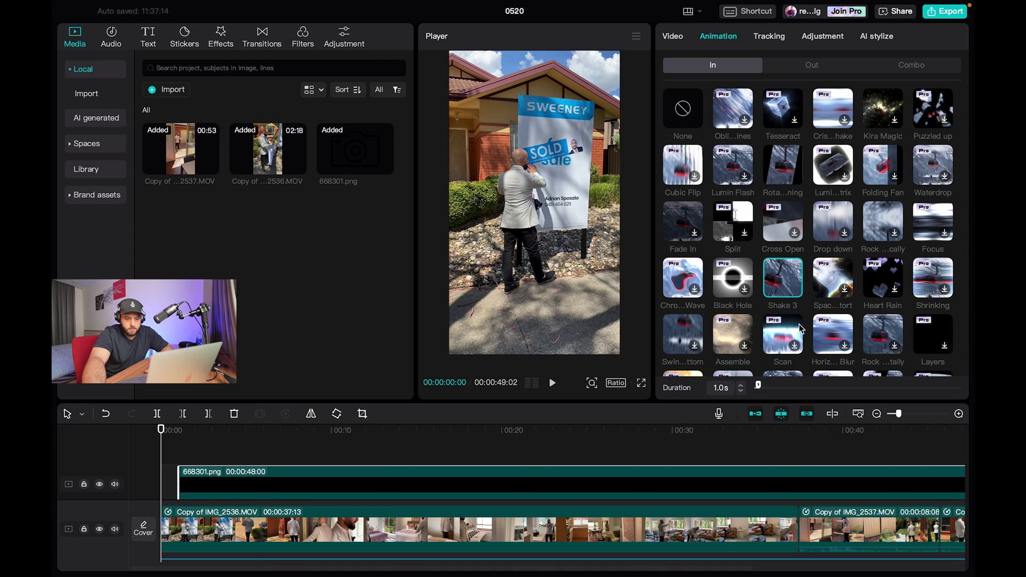
{"action": "left_click", "coordinate": [226, 550]}
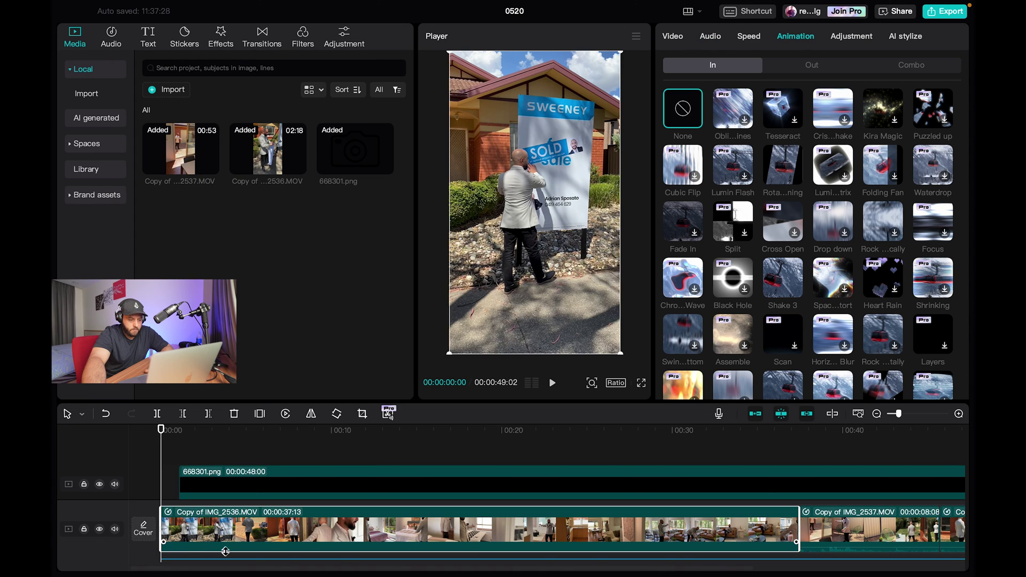
{"action": "left_click", "coordinate": [783, 277]}
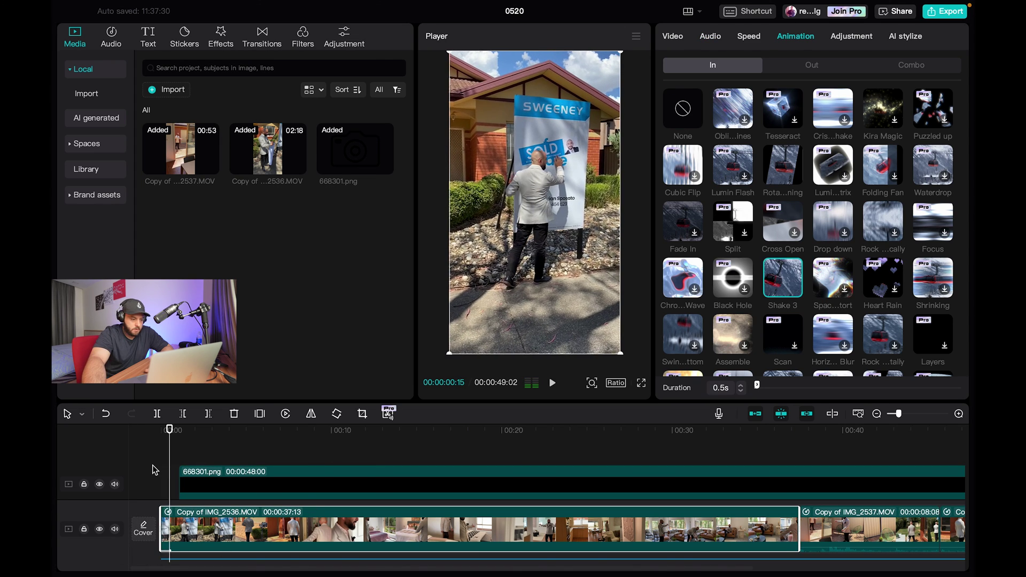
{"action": "left_click_drag", "start_coordinate": [169, 434], "coordinate": [134, 427]}
{"action": "key", "text": "space"}
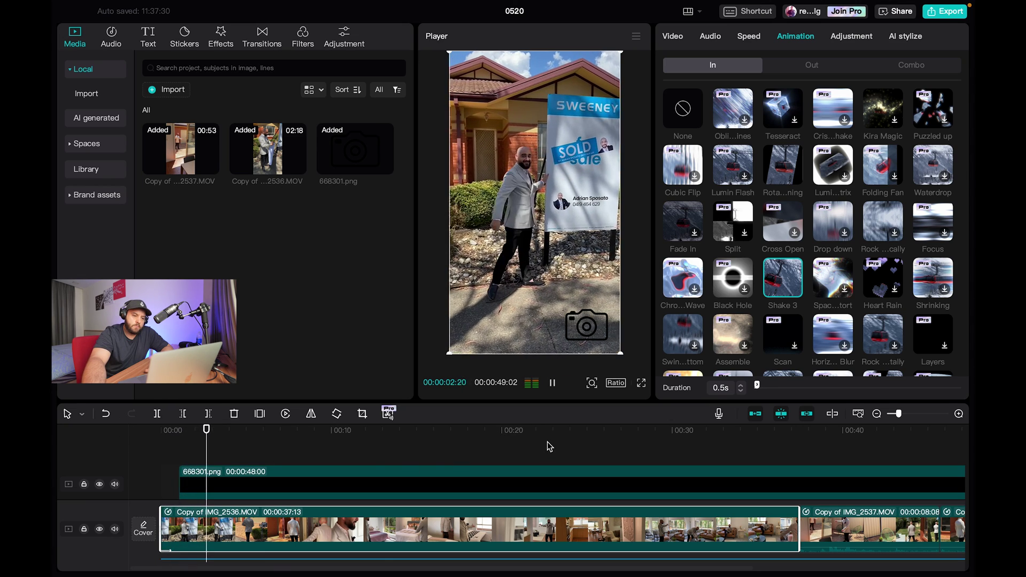
{"action": "key", "text": "space"}
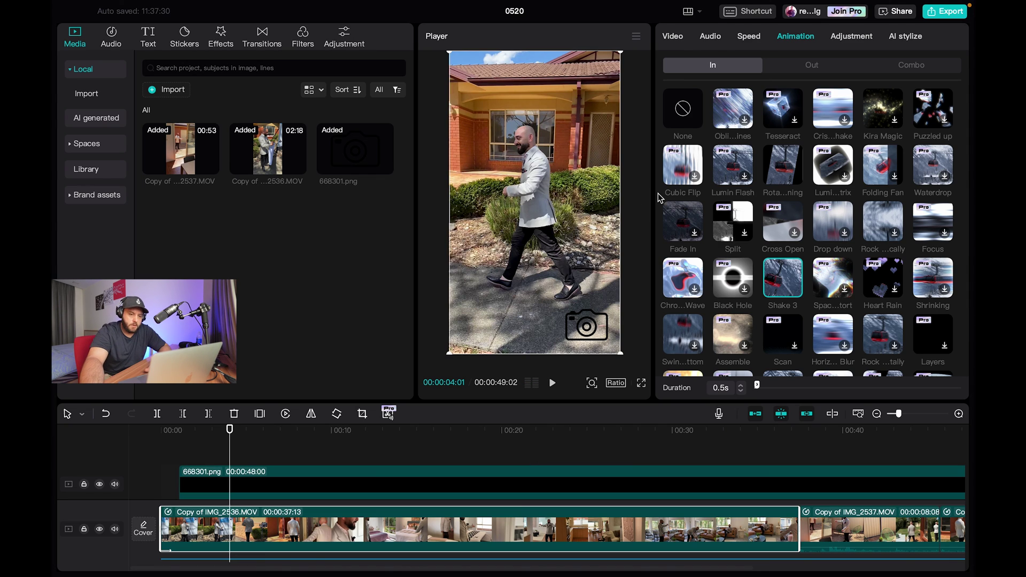
Step: In the export settings, review the resolution choices, enable MP3 audio export and title the export "Whatever You Want"
{"action": "left_click", "coordinate": [944, 13]}
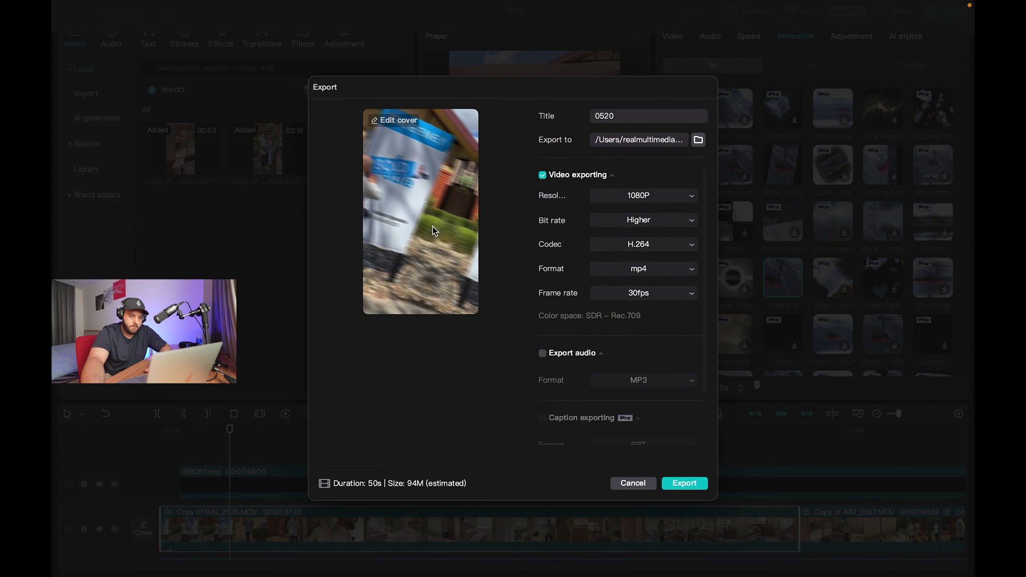
{"action": "left_click", "coordinate": [663, 204]}
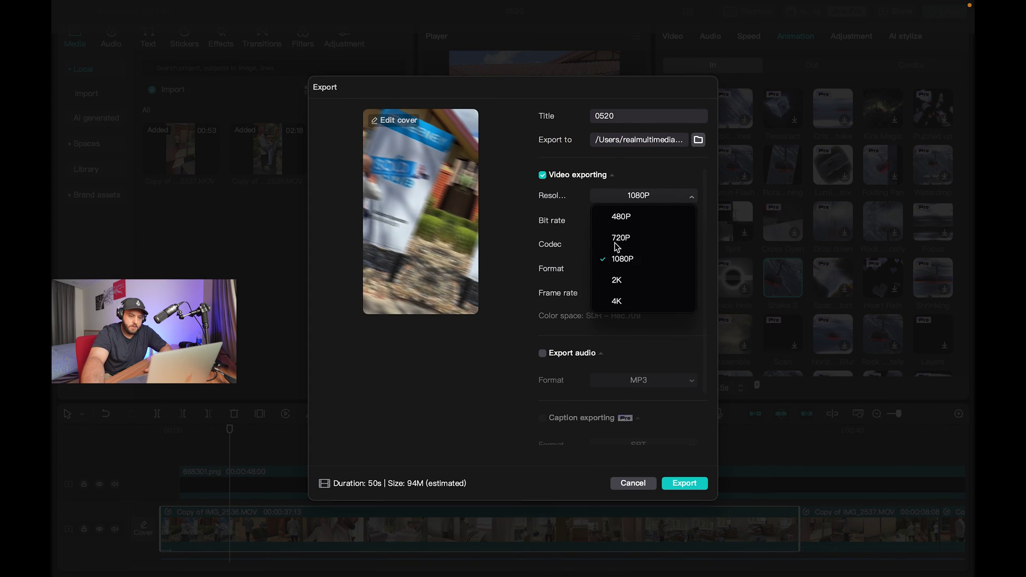
{"action": "left_click", "coordinate": [657, 197]}
{"action": "left_click", "coordinate": [542, 353]}
{"action": "left_click_drag", "start_coordinate": [675, 114], "coordinate": [402, 114]}
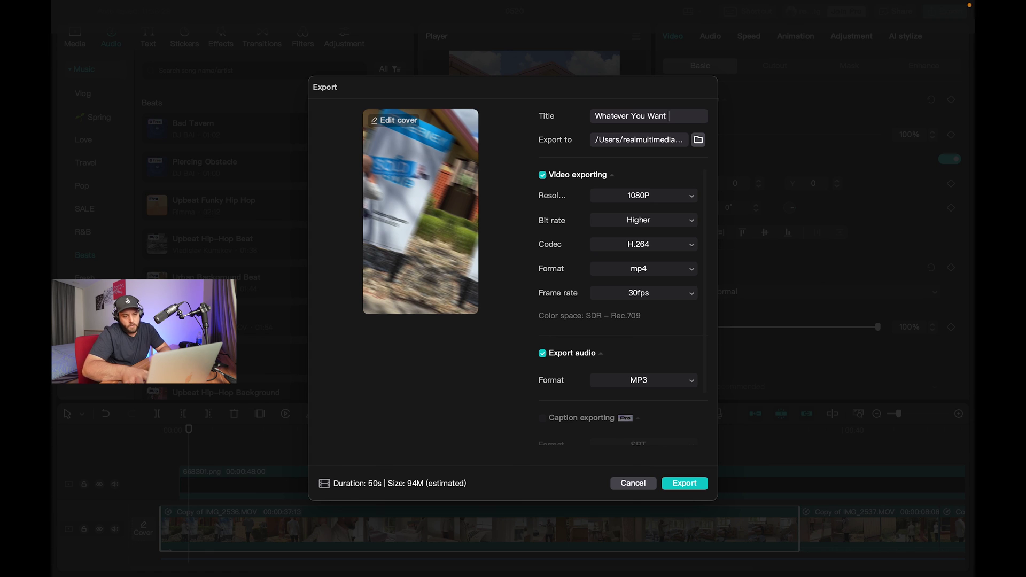
Step: Check the export destination and the remaining settings, and export the video as a 1080P H.264 mp4 at 30fps
{"action": "left_click", "coordinate": [691, 142]}
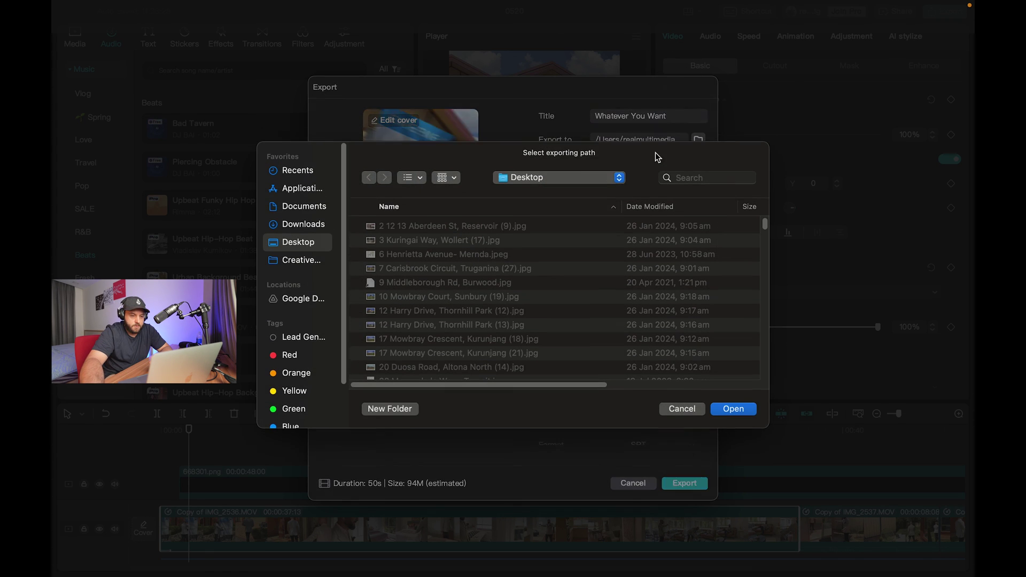
{"action": "left_click", "coordinate": [682, 413]}
{"action": "scroll", "coordinate": [567, 324], "scroll_direction": "down", "scroll_amount": 2}
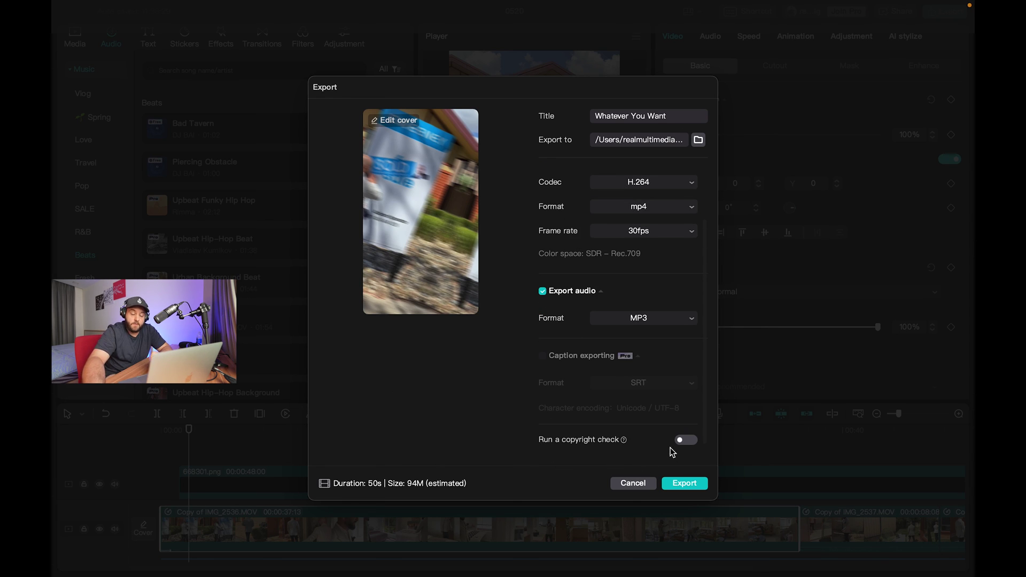
{"action": "left_click", "coordinate": [685, 484]}
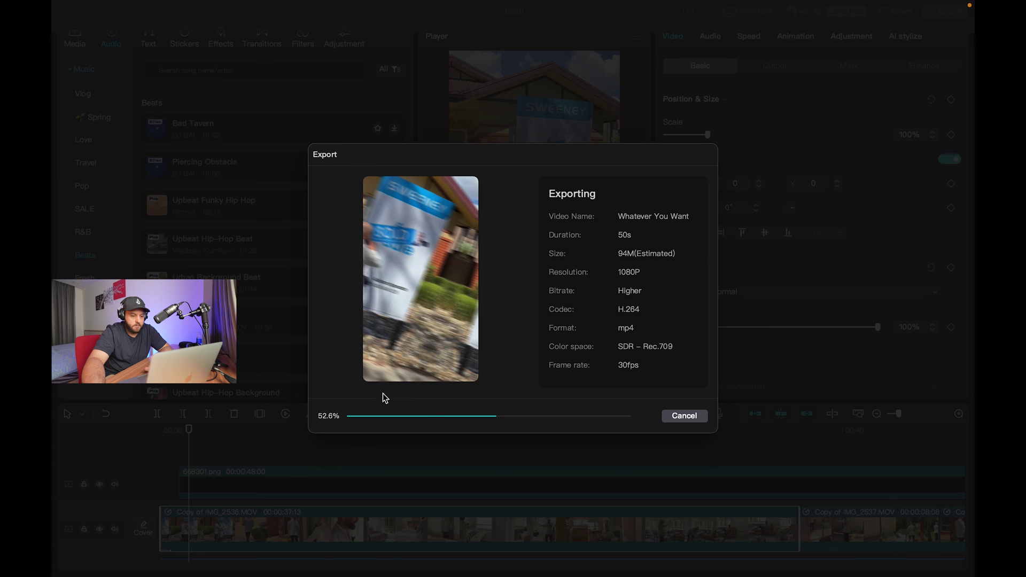